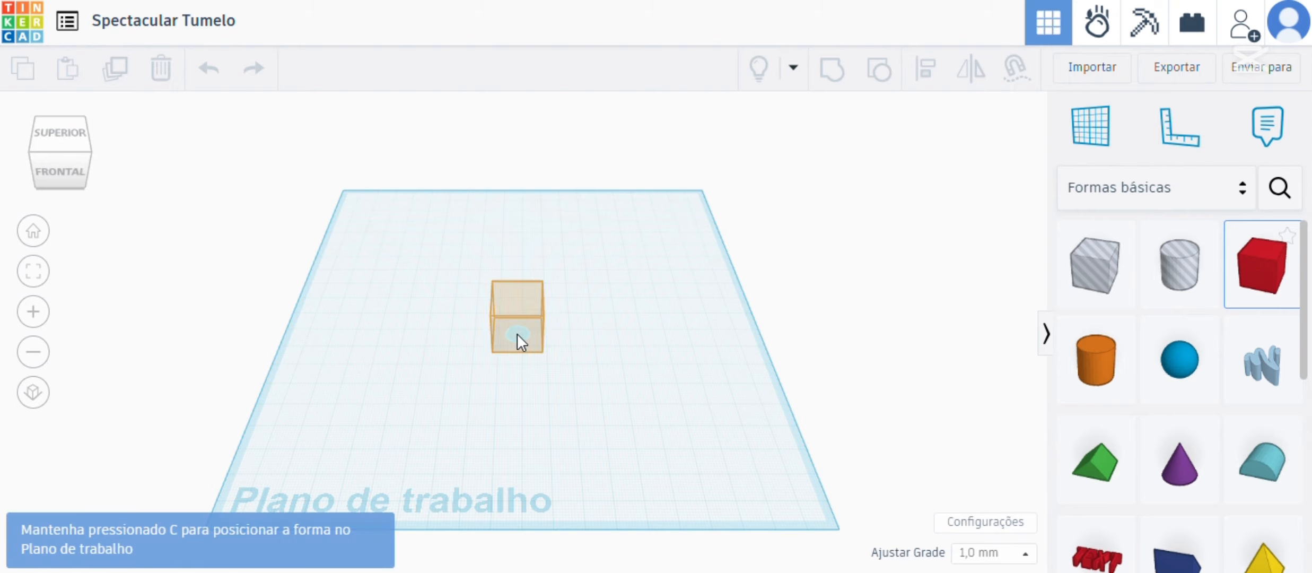
Step: Place a solid box from the basic shapes near the centre of the workplane
{"action": "left_click", "coordinate": [516, 333]}
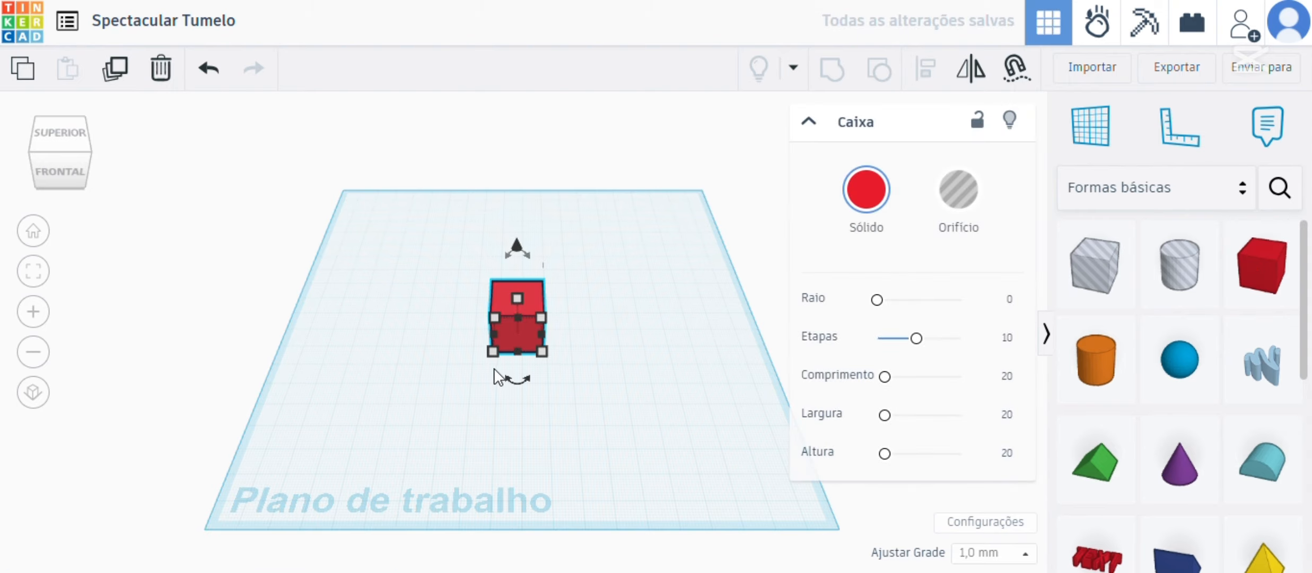
{"action": "scroll", "coordinate": [511, 341], "scroll_direction": "up", "scroll_amount": 3}
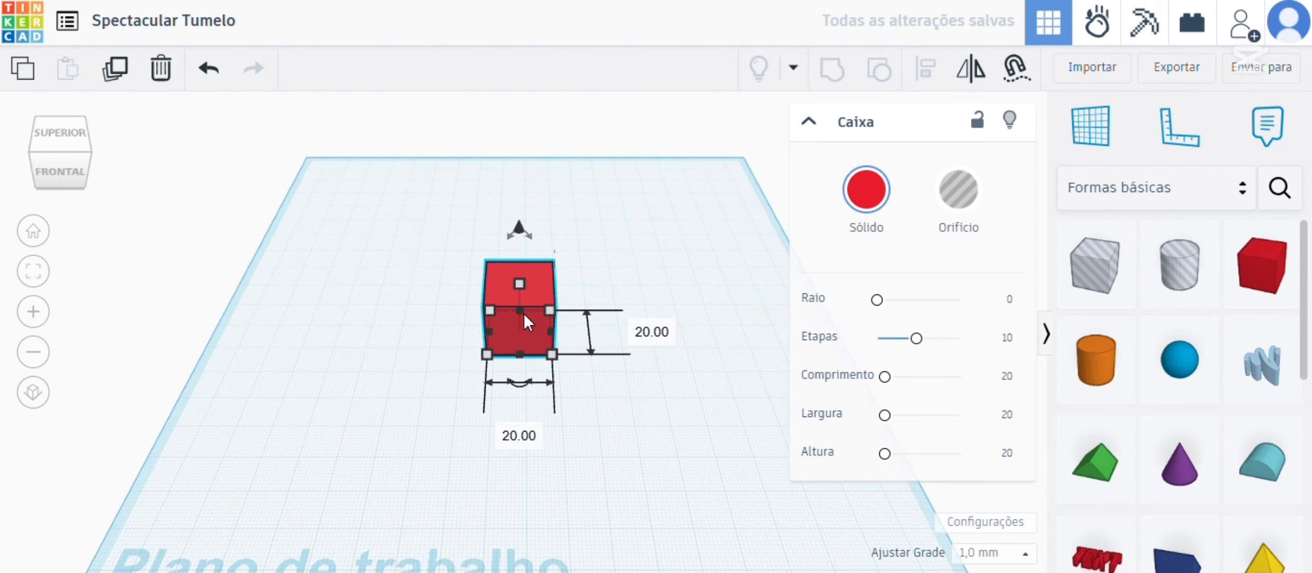
{"action": "scroll", "coordinate": [530, 381], "scroll_direction": "up", "scroll_amount": 4}
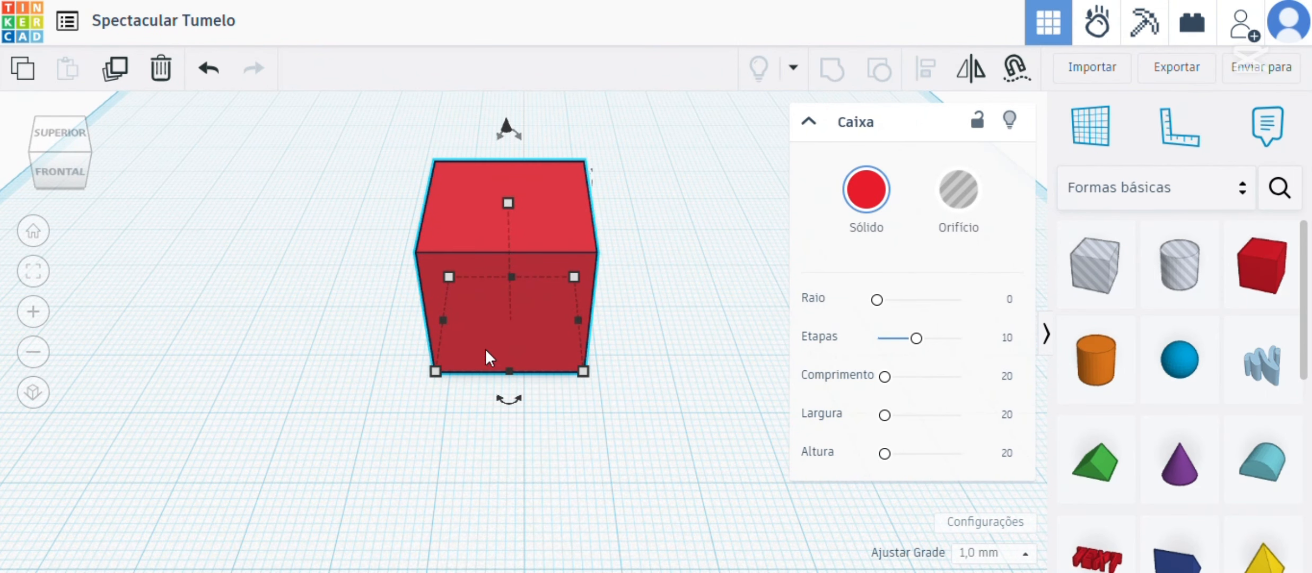
{"action": "scroll", "coordinate": [488, 353], "scroll_direction": "up", "scroll_amount": 3}
{"action": "scroll", "coordinate": [490, 330], "scroll_direction": "down", "scroll_amount": 2}
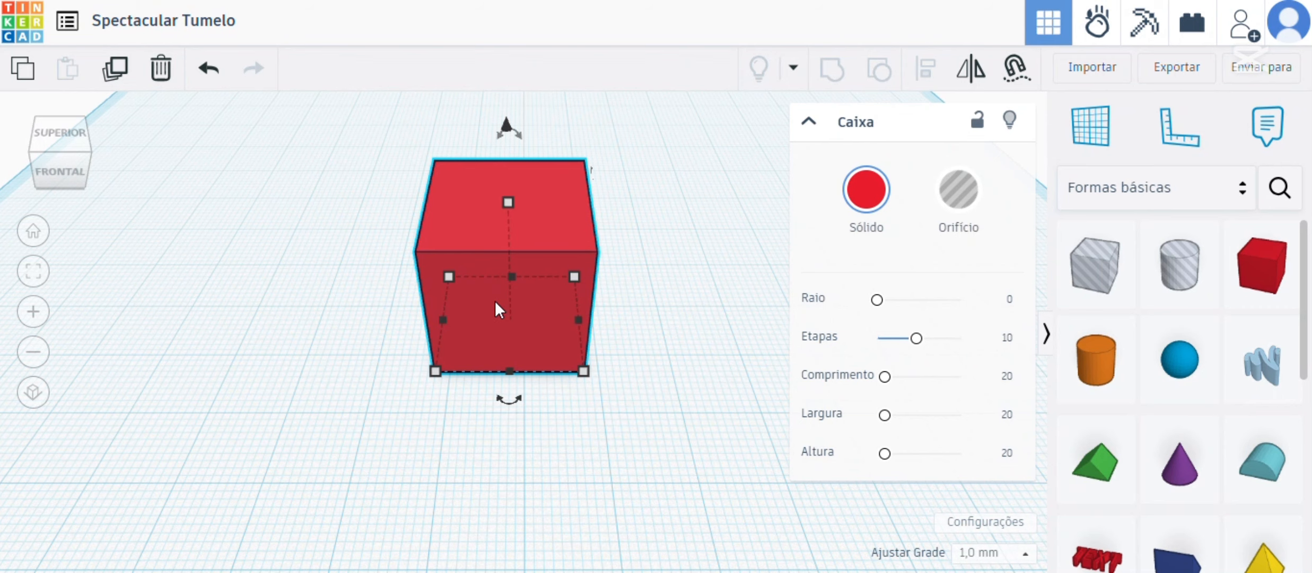
{"action": "scroll", "coordinate": [495, 300], "scroll_direction": "down", "scroll_amount": 1}
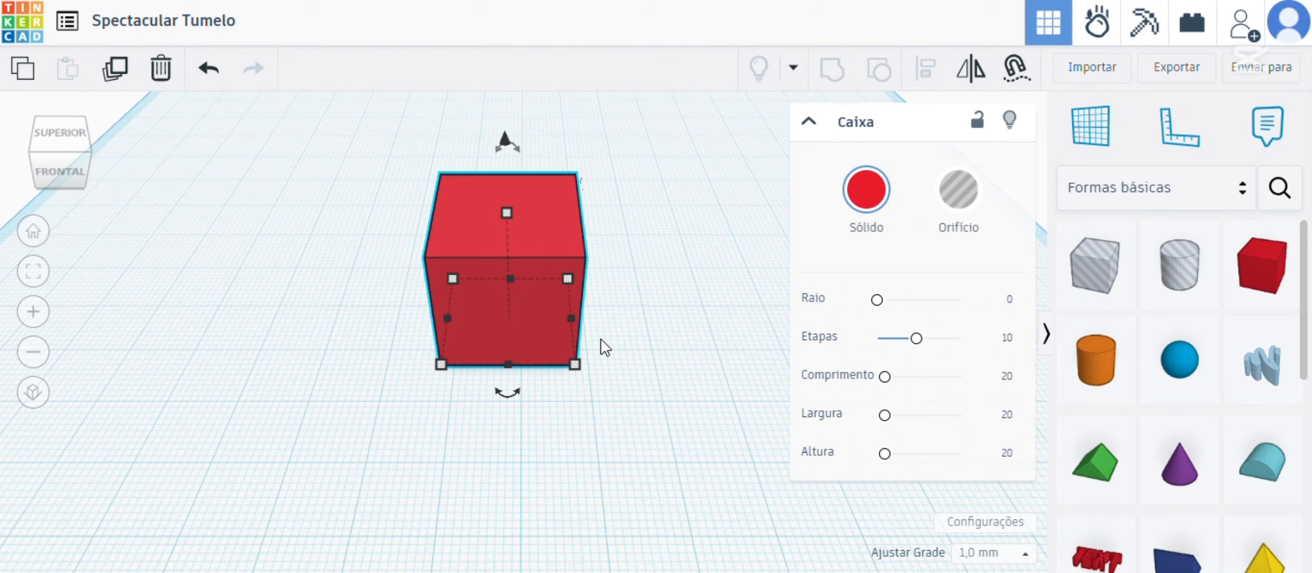
Step: Inspect the box from a lower angle and at different zoom levels, trying out area selection and deselection on it
{"action": "right_click_drag", "start_coordinate": [550, 328], "coordinate": [565, 395]}
{"action": "left_click", "coordinate": [386, 264]}
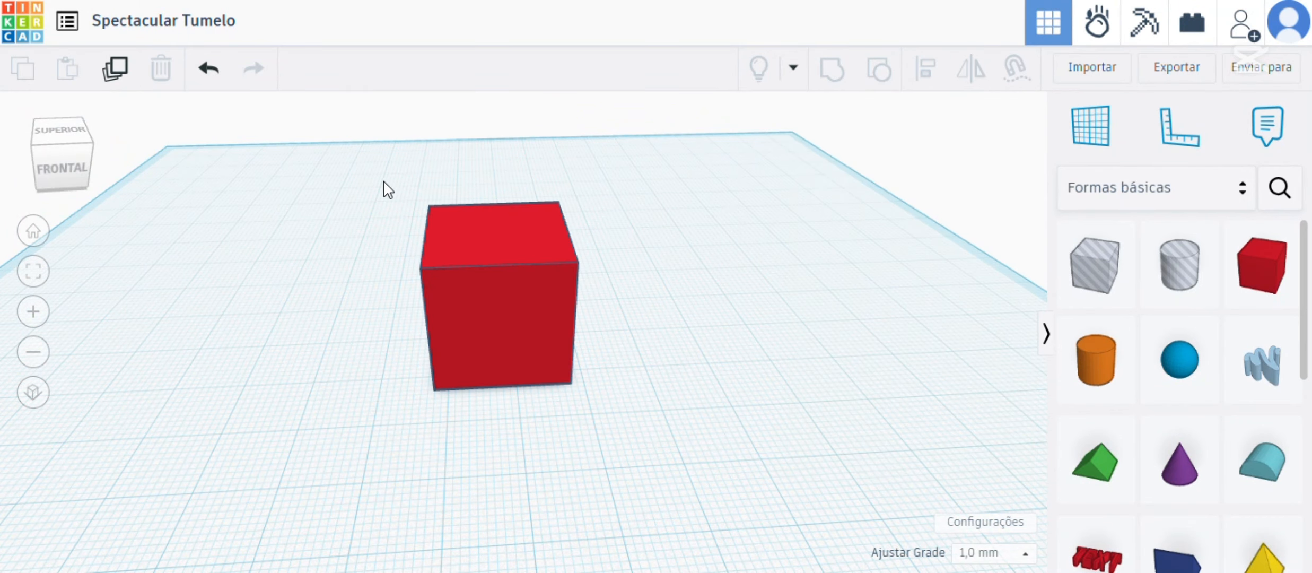
{"action": "left_click_drag", "start_coordinate": [421, 205], "coordinate": [642, 427]}
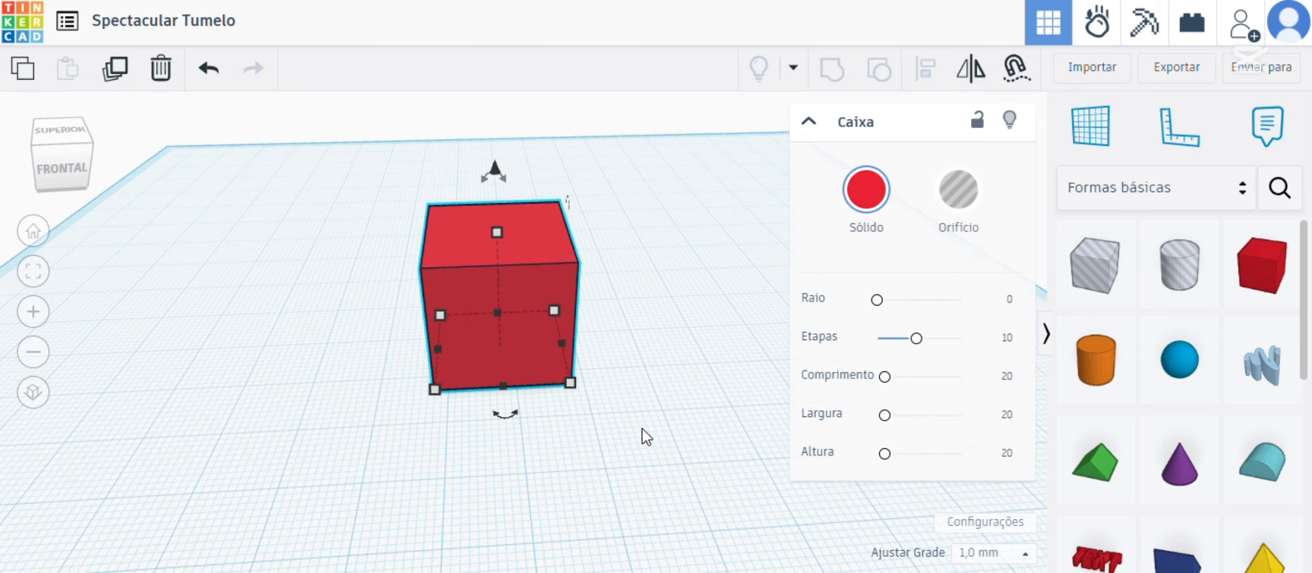
{"action": "left_click", "coordinate": [642, 422]}
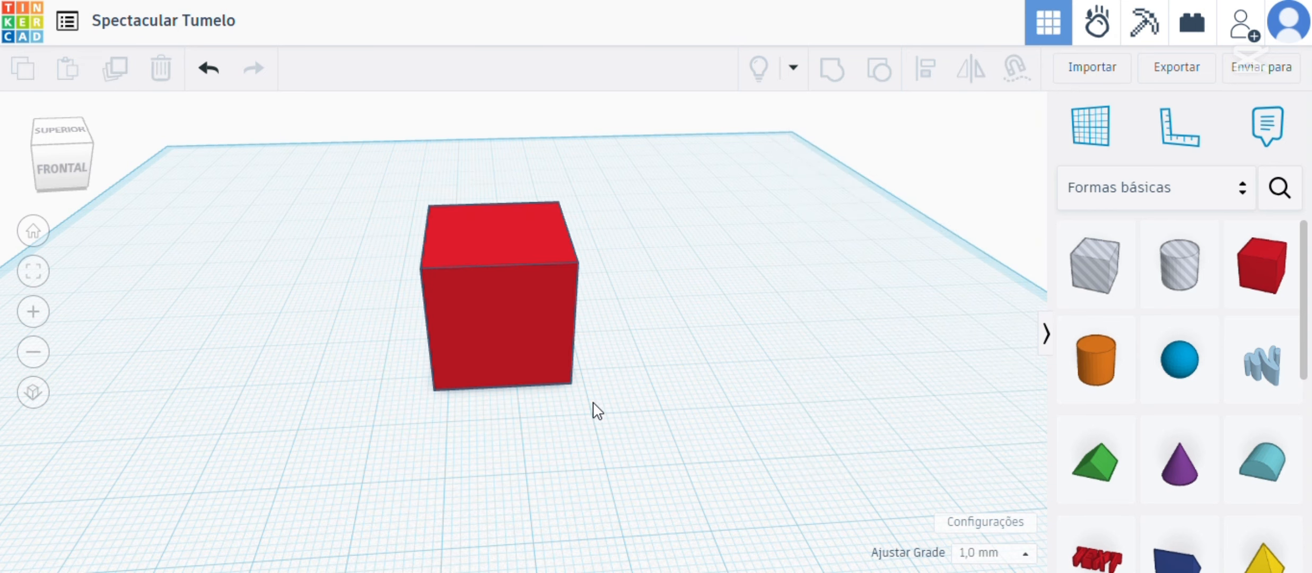
{"action": "scroll", "coordinate": [575, 394], "scroll_direction": "down", "scroll_amount": 3}
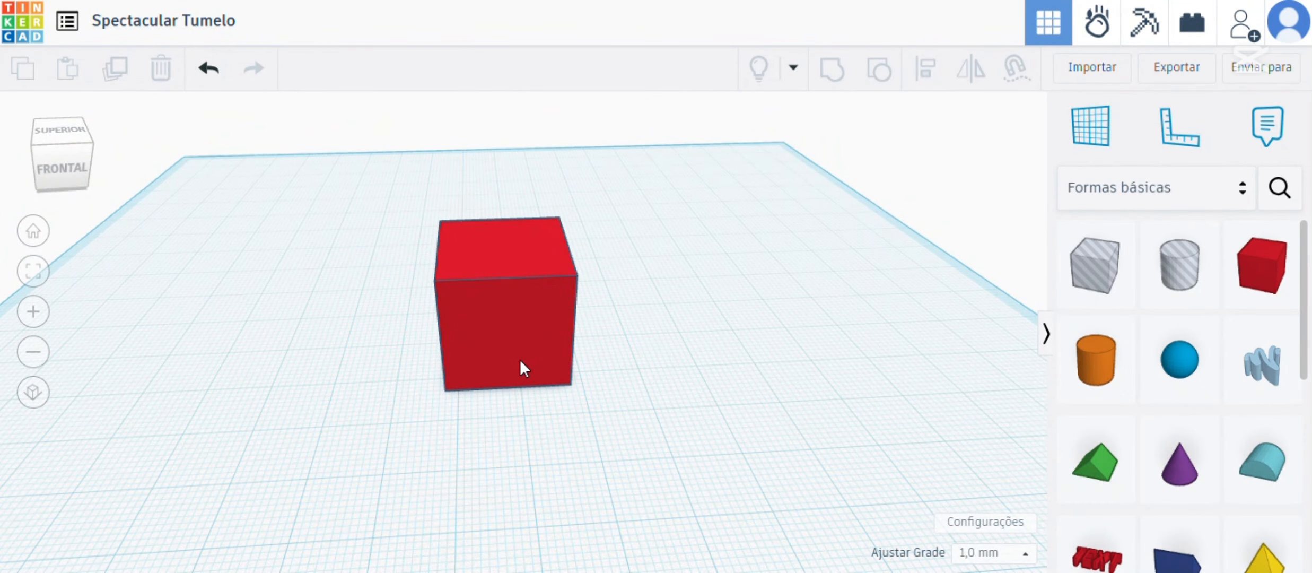
{"action": "scroll", "coordinate": [520, 358], "scroll_direction": "up", "scroll_amount": 3}
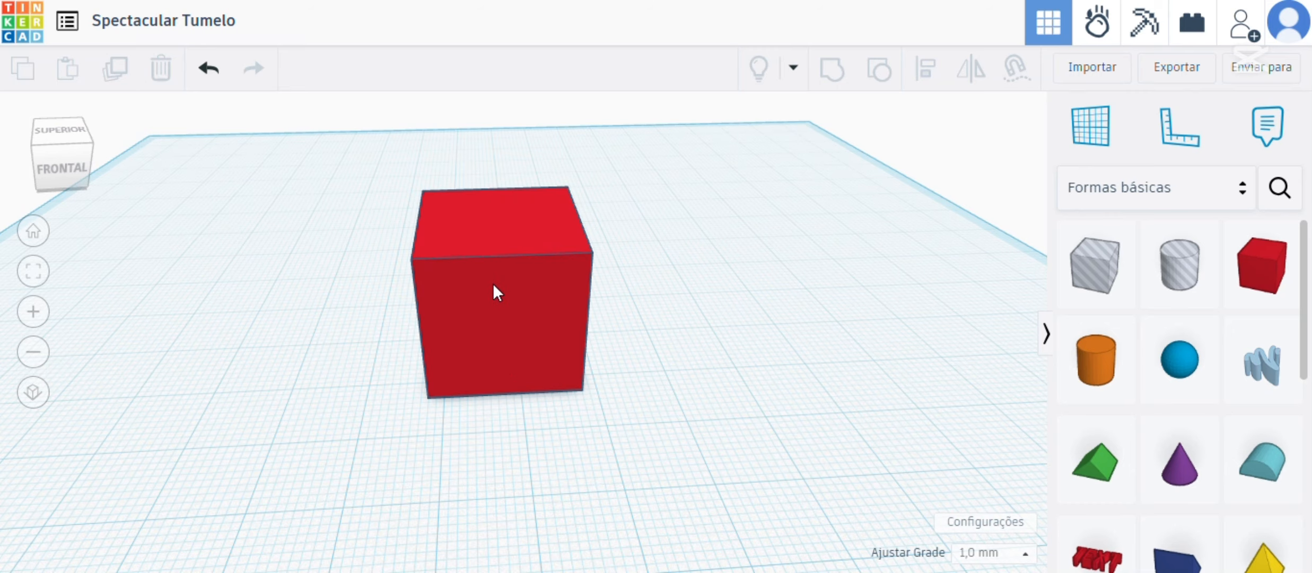
{"action": "mouse_move", "coordinate": [493, 284]}
{"action": "middle_mouse_down"}
{"action": "mouse_move", "coordinate": [542, 296]}
{"action": "mouse_move", "coordinate": [452, 298]}
{"action": "mouse_move", "coordinate": [548, 285]}
{"action": "mouse_move", "coordinate": [403, 271]}
{"action": "mouse_move", "coordinate": [488, 292]}
{"action": "mouse_move", "coordinate": [454, 257]}
{"action": "mouse_move", "coordinate": [368, 263]}
{"action": "mouse_move", "coordinate": [433, 277]}
{"action": "mouse_move", "coordinate": [374, 279]}
{"action": "mouse_move", "coordinate": [437, 295]}
{"action": "mouse_move", "coordinate": [493, 253]}
{"action": "mouse_move", "coordinate": [460, 276]}
{"action": "mouse_move", "coordinate": [306, 296]}
{"action": "mouse_move", "coordinate": [489, 276]}
{"action": "middle_mouse_up"}
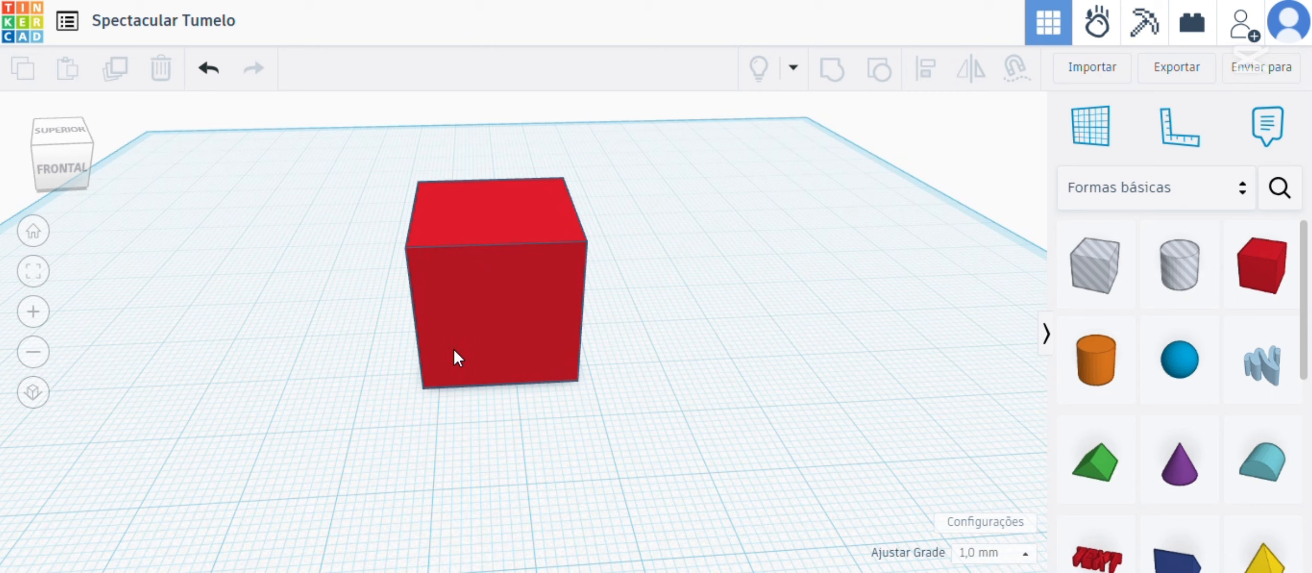
Step: Set the box's front-to-back length to 115 mm and deselect it
{"action": "left_click", "coordinate": [502, 307]}
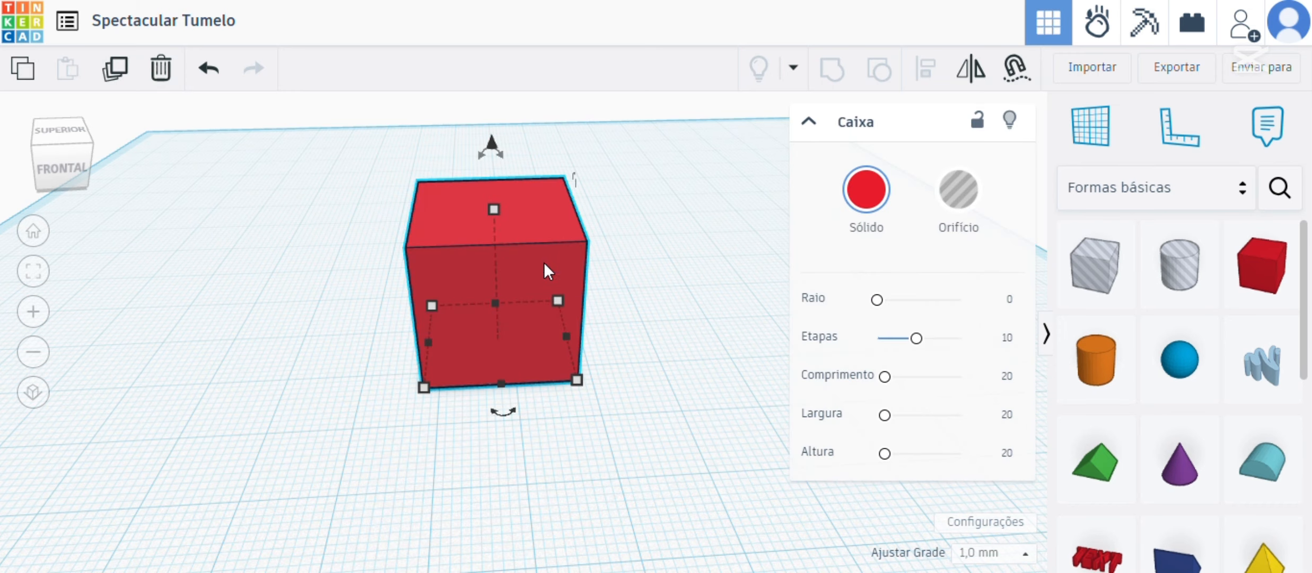
{"action": "right_click_drag", "start_coordinate": [470, 404], "coordinate": [452, 355]}
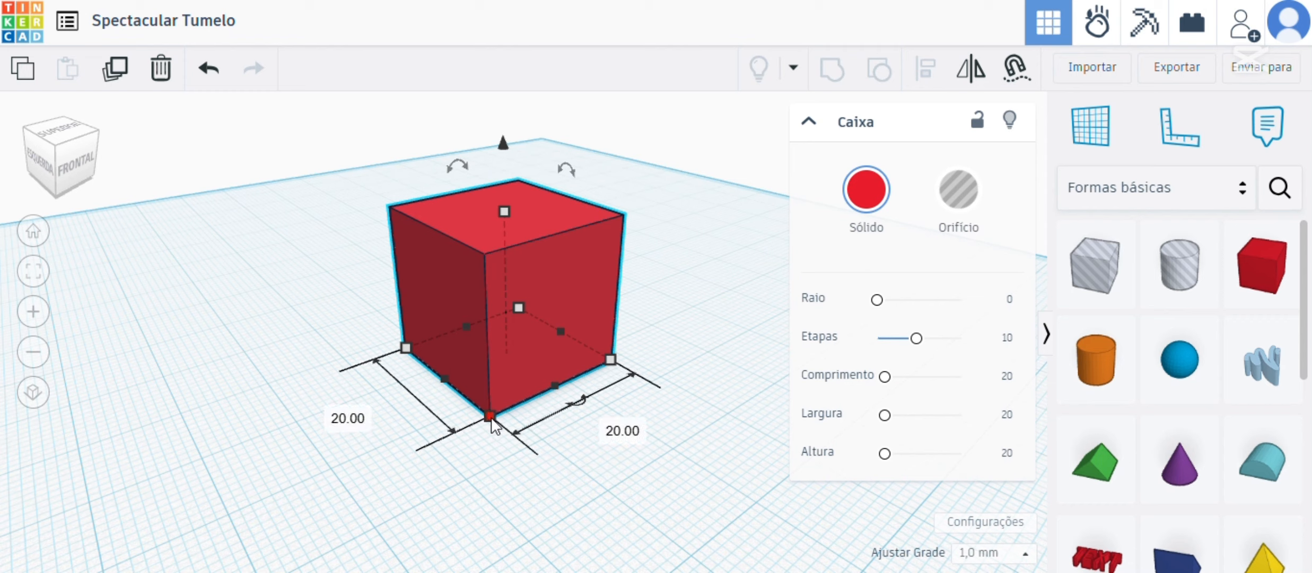
{"action": "left_click", "coordinate": [339, 420]}
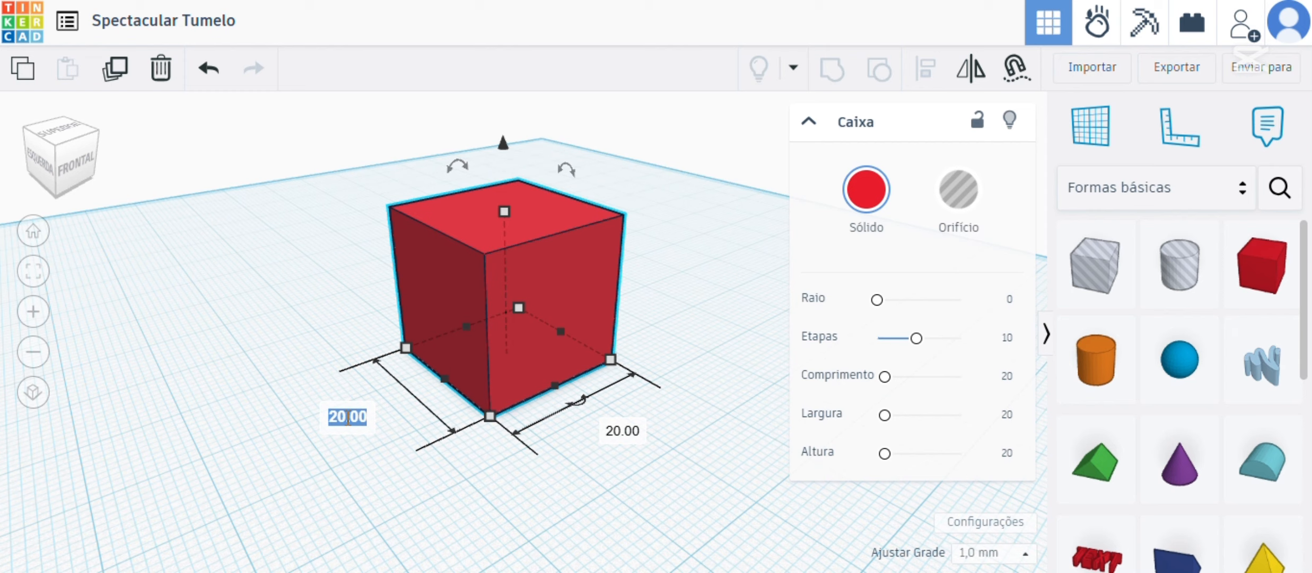
{"action": "type", "text": "11"}
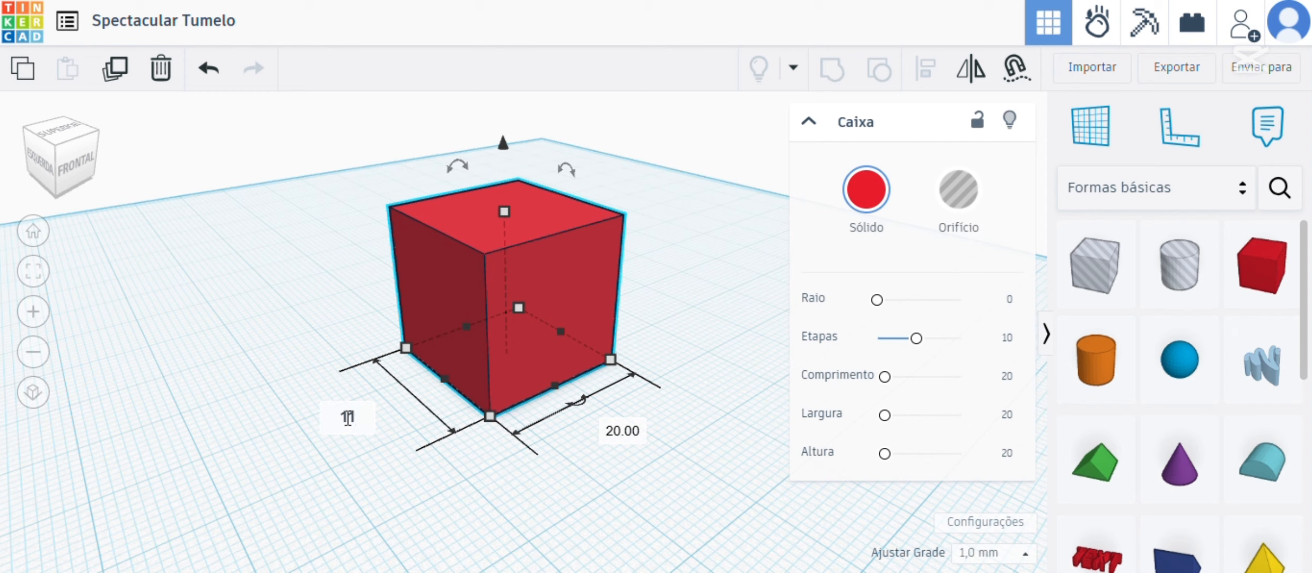
{"action": "type", "text": "5"}
{"action": "key", "text": "Return"}
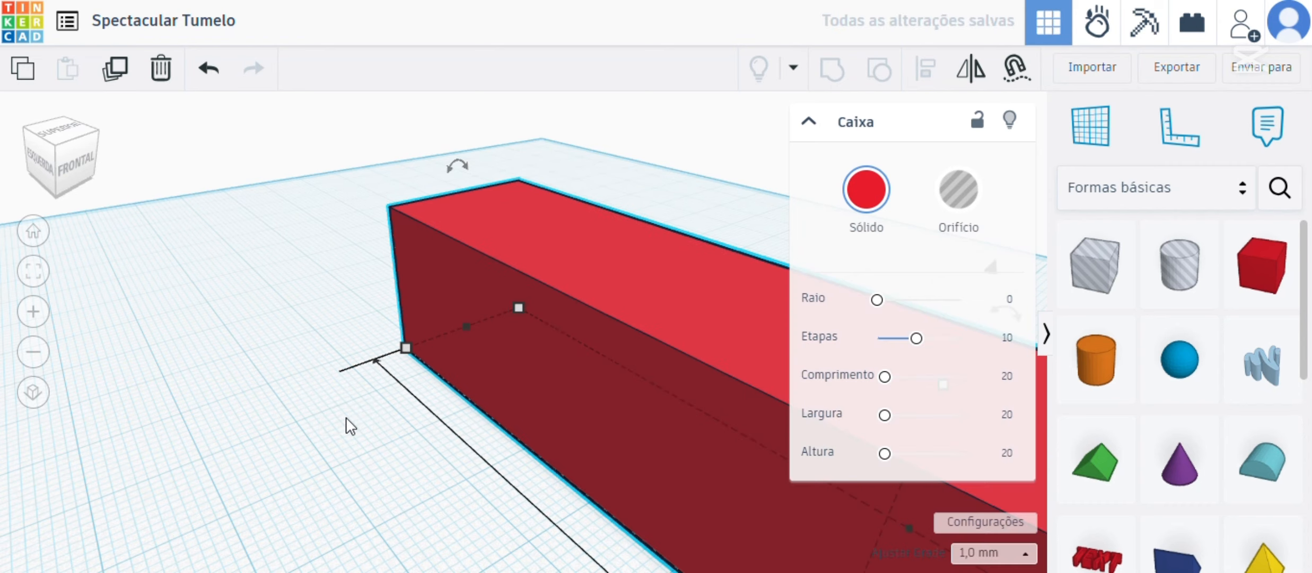
{"action": "scroll", "coordinate": [345, 417], "scroll_direction": "down", "scroll_amount": 5}
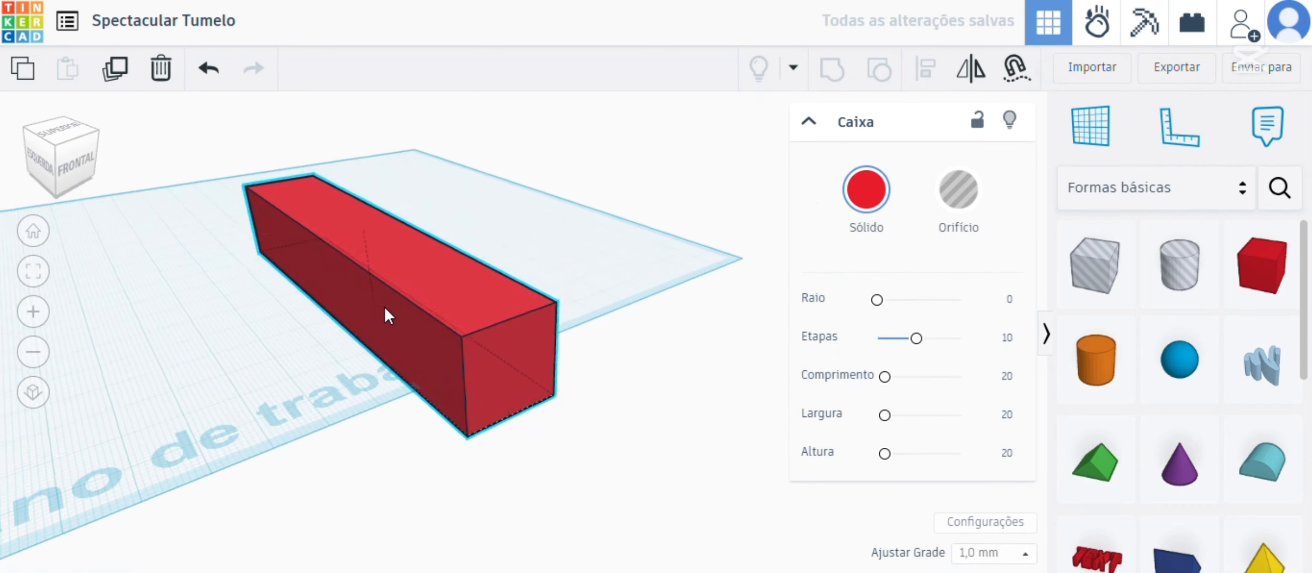
{"action": "middle_click_drag", "start_coordinate": [393, 310], "coordinate": [505, 336]}
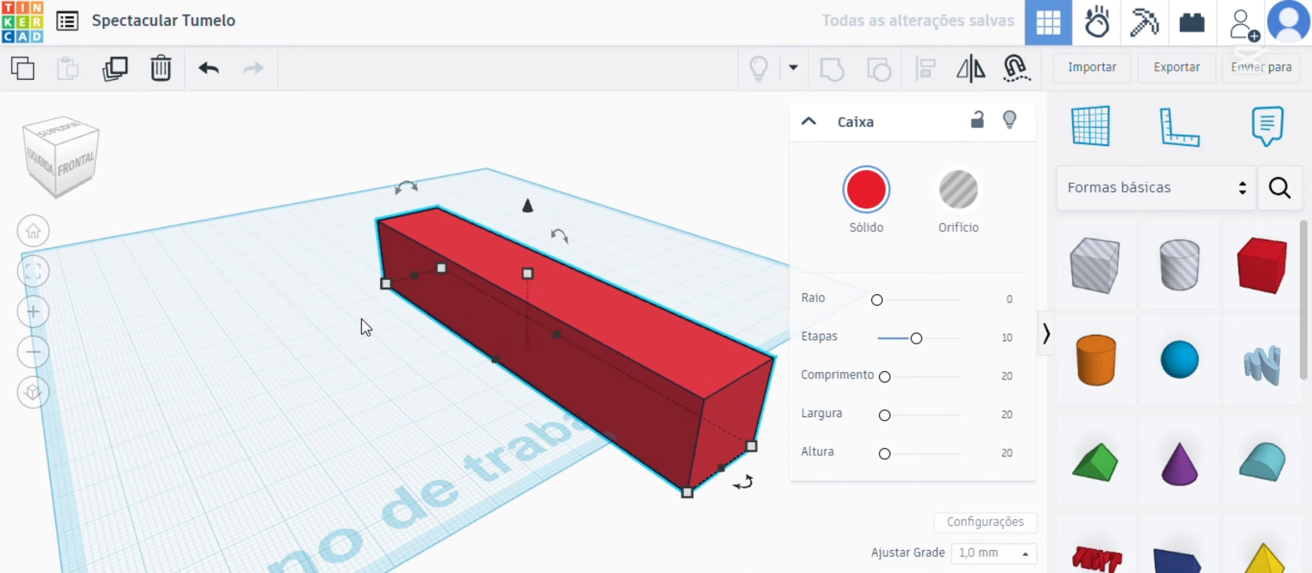
{"action": "left_click", "coordinate": [443, 392]}
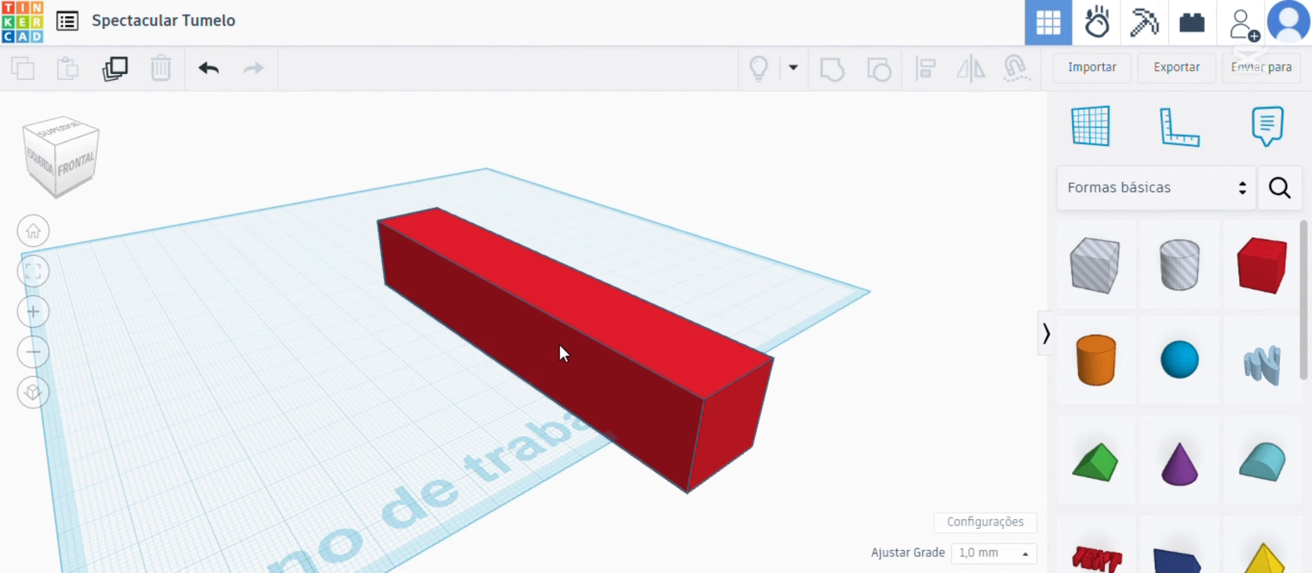
Step: Move the elongated box toward the left side of the workplane, keeping it flat on the surface
{"action": "left_click_drag", "start_coordinate": [558, 343], "coordinate": [282, 308]}
{"action": "right_click_drag", "start_coordinate": [603, 312], "coordinate": [312, 318]}
{"action": "right_click_drag", "start_coordinate": [658, 253], "coordinate": [656, 322]}
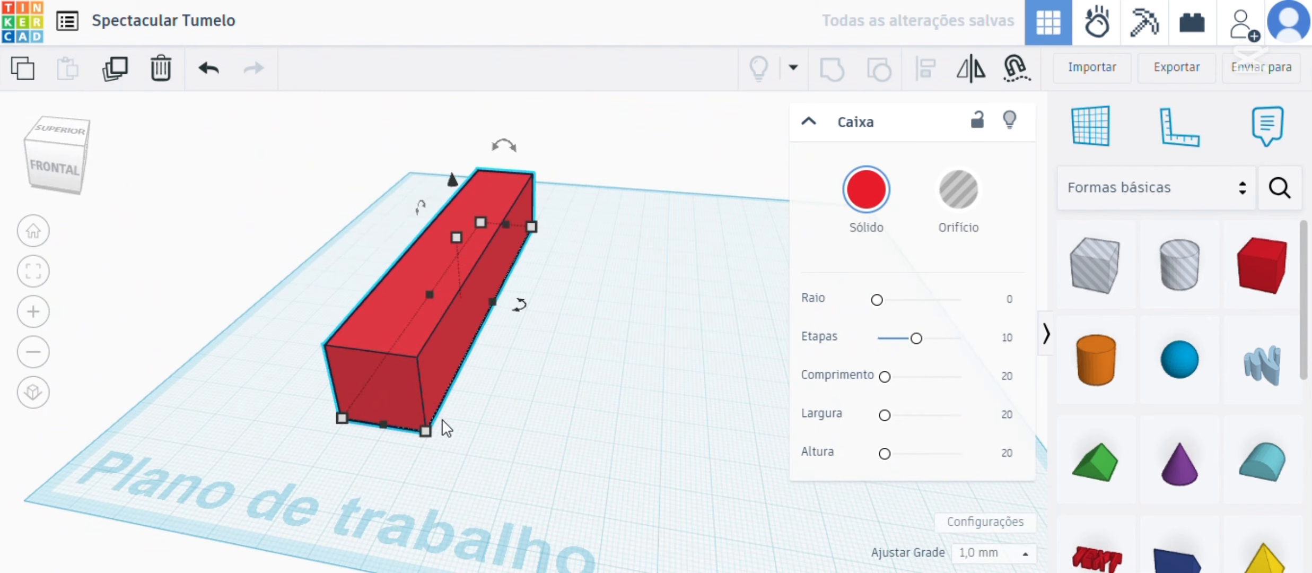
Step: Try resizing the box freehand from its front edge and front corner handles, and undo the resizing
{"action": "mouse_move", "coordinate": [431, 426]}
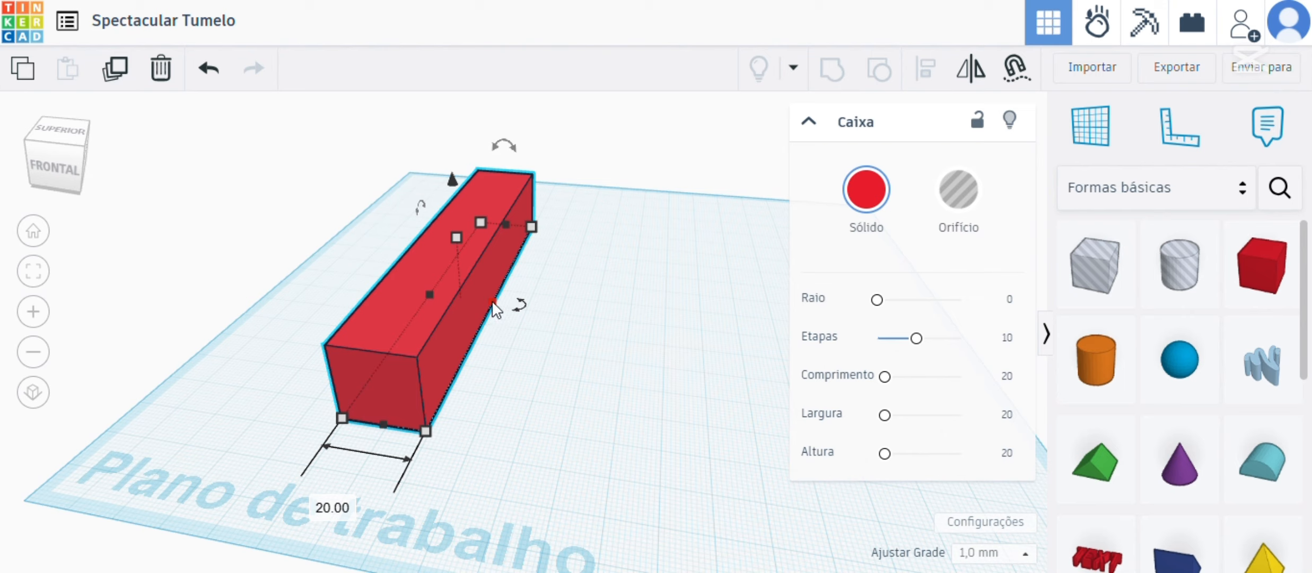
{"action": "mouse_move", "coordinate": [492, 300]}
{"action": "left_mouse_down"}
{"action": "mouse_move", "coordinate": [454, 301]}
{"action": "mouse_move", "coordinate": [527, 314]}
{"action": "mouse_move", "coordinate": [445, 301]}
{"action": "mouse_move", "coordinate": [492, 308]}
{"action": "left_mouse_up"}
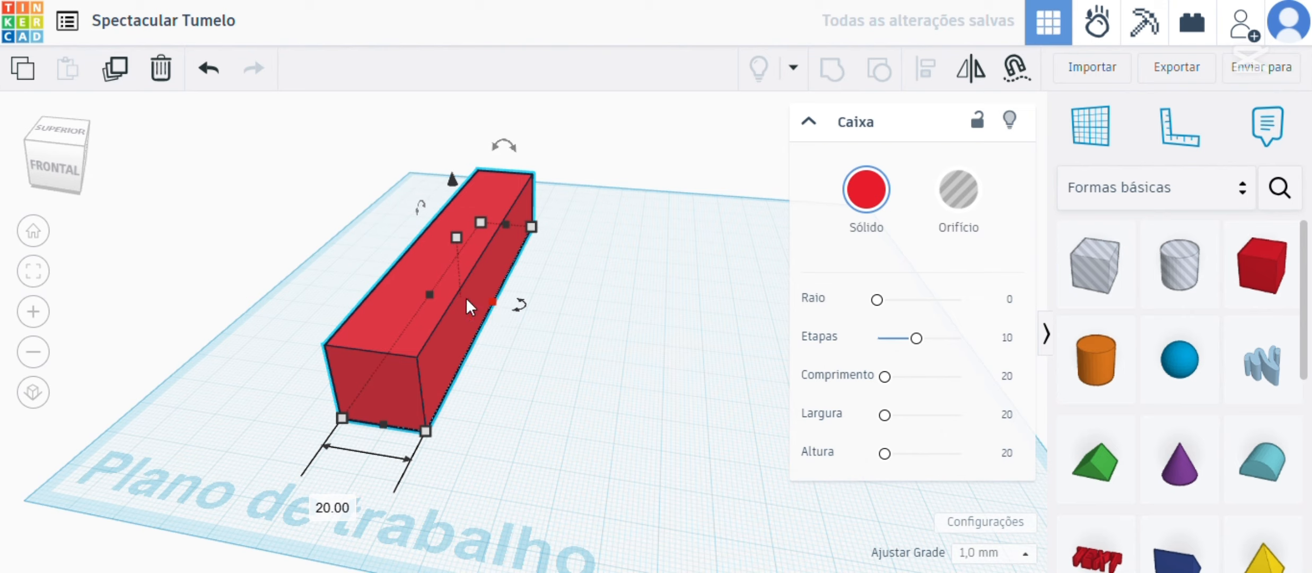
{"action": "left_click_drag", "start_coordinate": [382, 426], "coordinate": [438, 412]}
{"action": "key", "text": "ctrl+z"}
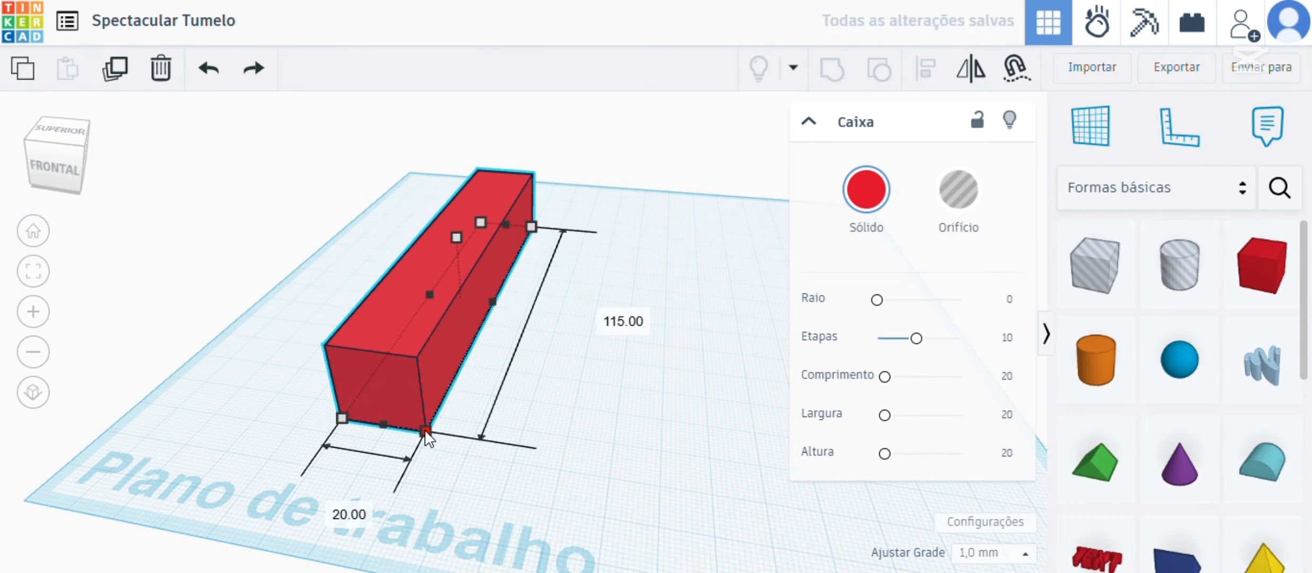
{"action": "left_click_drag", "start_coordinate": [425, 430], "coordinate": [464, 486]}
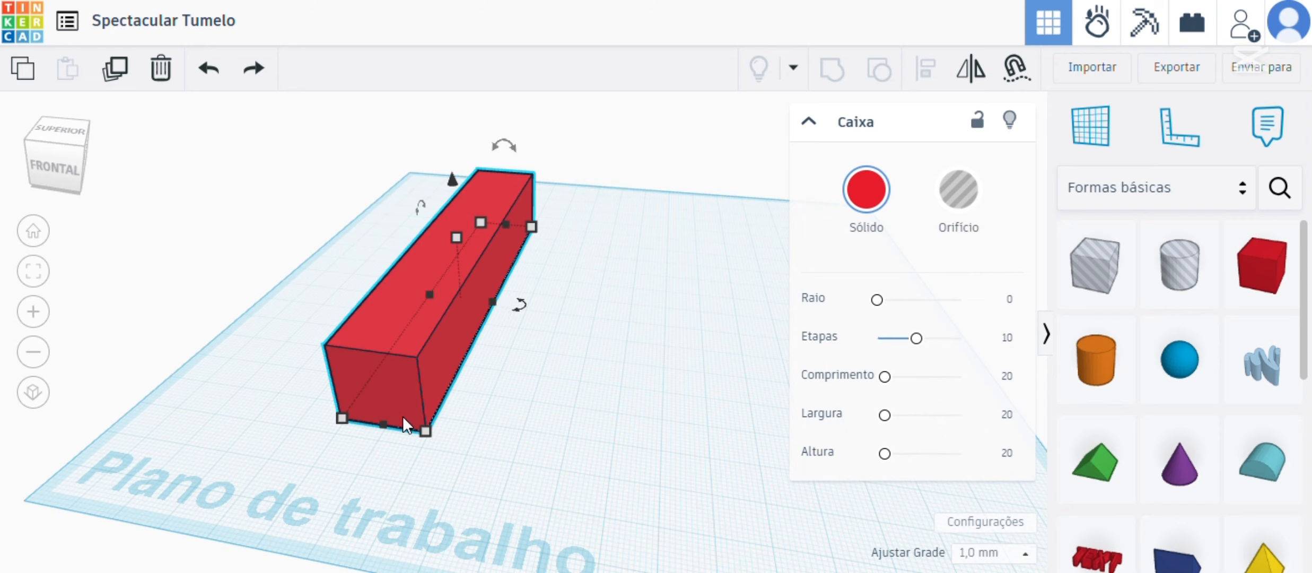
Step: Try a box height of 30 mm, undo it, and try stretching the height freehand
{"action": "right_click_drag", "start_coordinate": [455, 353], "coordinate": [450, 225]}
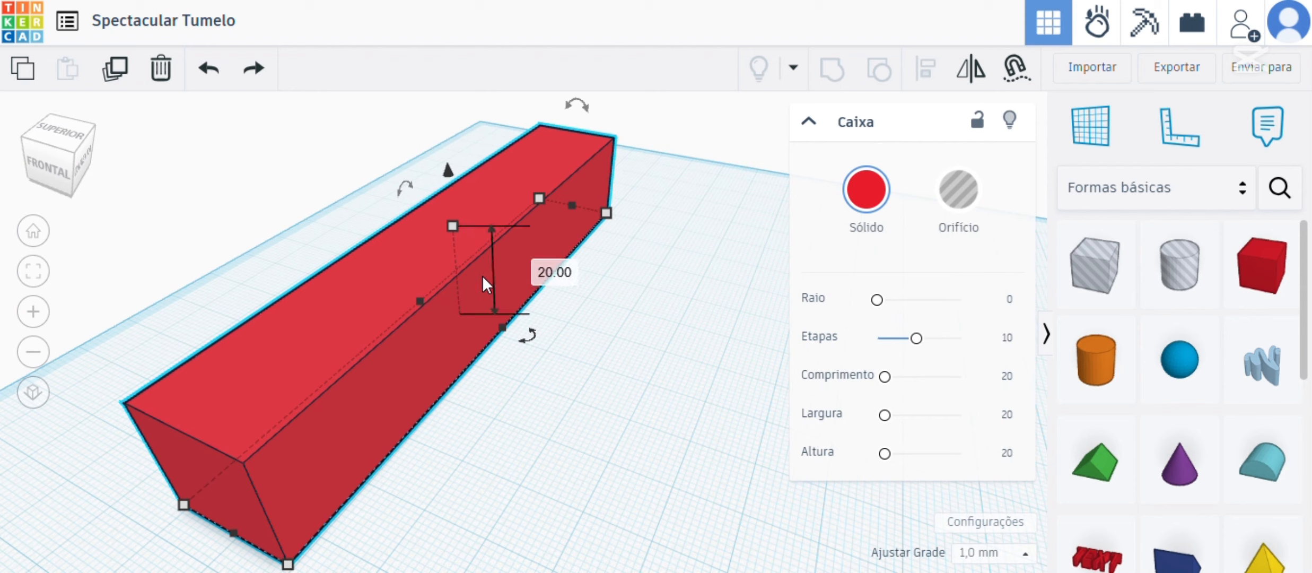
{"action": "left_click", "coordinate": [570, 275]}
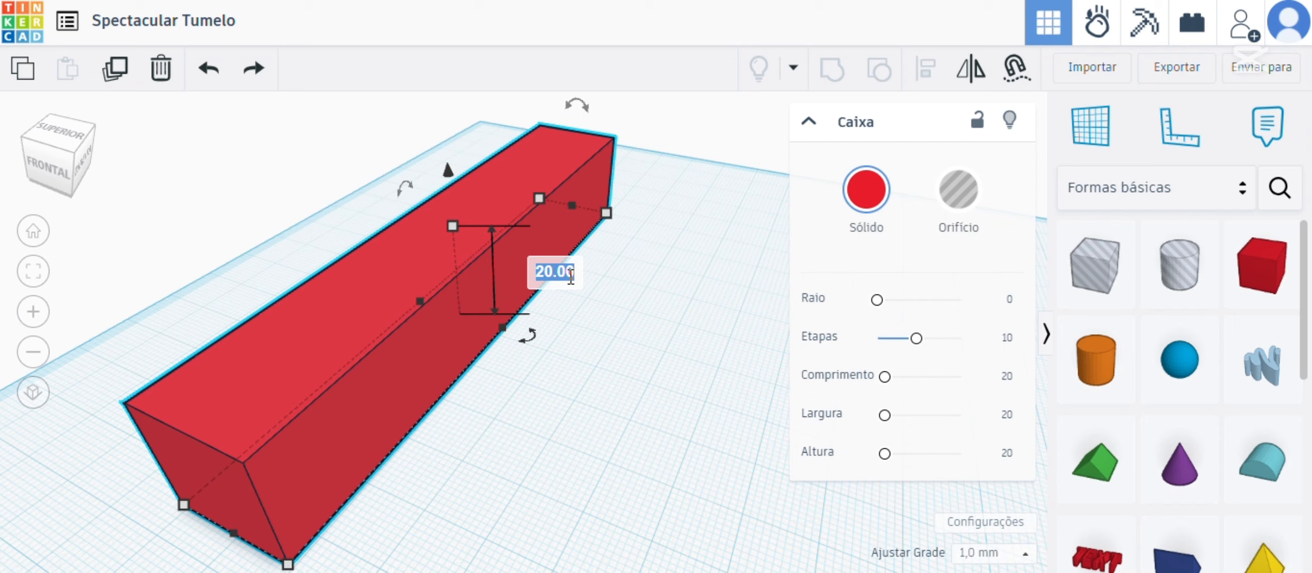
{"action": "type", "text": "30"}
{"action": "key", "text": "Return"}
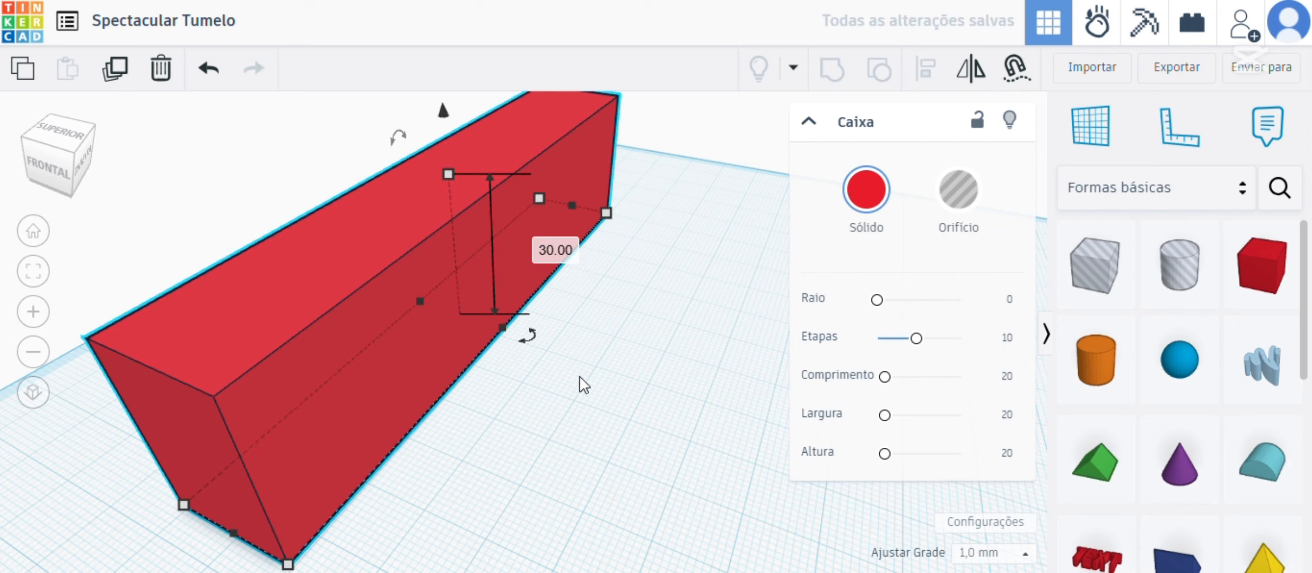
{"action": "key", "text": "ctrl+z"}
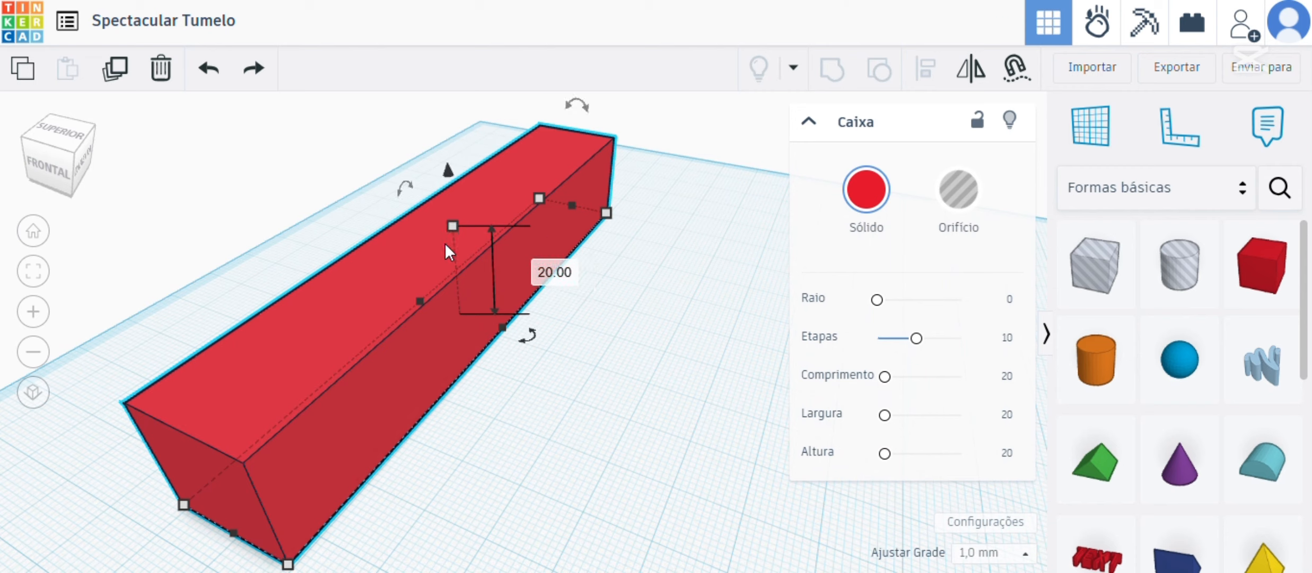
{"action": "mouse_move", "coordinate": [452, 224]}
{"action": "left_mouse_down"}
{"action": "mouse_move", "coordinate": [442, 139]}
{"action": "mouse_move", "coordinate": [465, 283]}
{"action": "mouse_move", "coordinate": [448, 141]}
{"action": "mouse_move", "coordinate": [456, 270]}
{"action": "mouse_move", "coordinate": [435, 157]}
{"action": "mouse_move", "coordinate": [446, 271]}
{"action": "mouse_move", "coordinate": [427, 162]}
{"action": "mouse_move", "coordinate": [433, 245]}
{"action": "mouse_move", "coordinate": [433, 226]}
{"action": "left_mouse_up"}
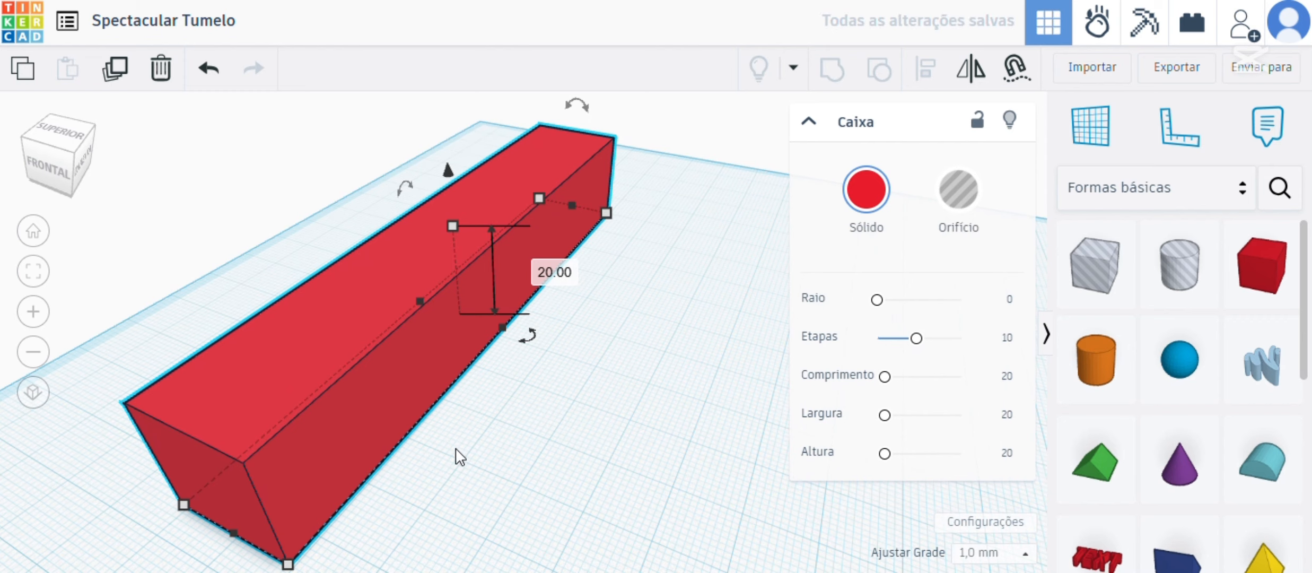
Step: Check the box's length, width and height dimensions, and view the deselected box on the workplane
{"action": "scroll", "coordinate": [415, 482], "scroll_direction": "down", "scroll_amount": 2}
{"action": "middle_click_drag", "start_coordinate": [460, 448], "coordinate": [448, 354]}
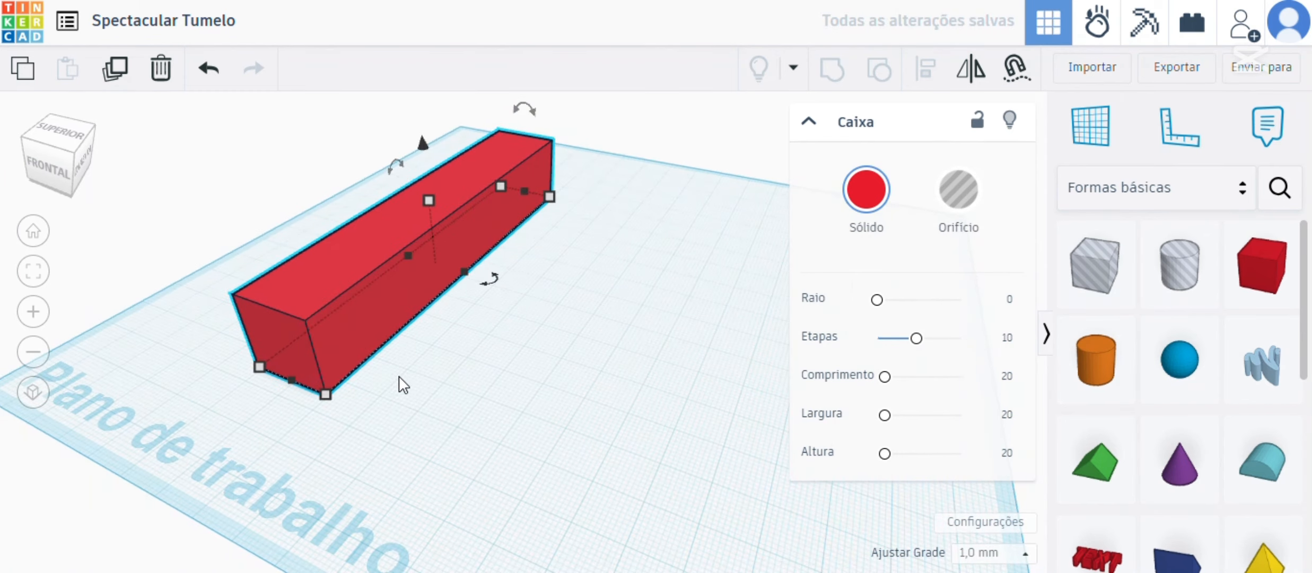
{"action": "right_click_drag", "start_coordinate": [416, 398], "coordinate": [480, 370]}
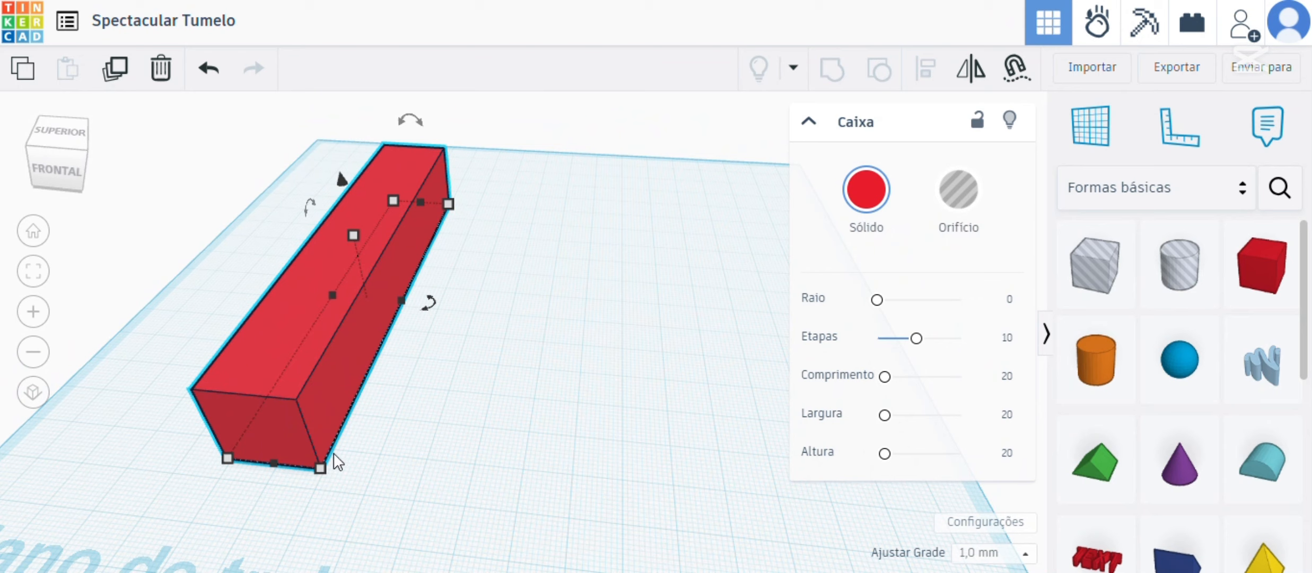
{"action": "mouse_move", "coordinate": [319, 468]}
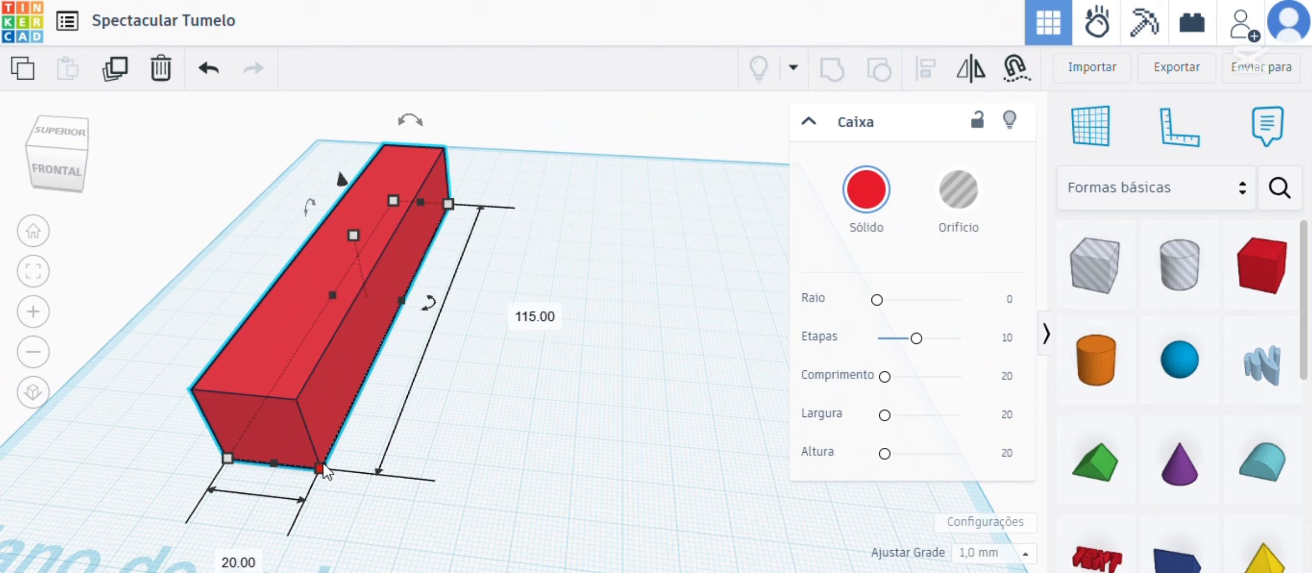
{"action": "mouse_move", "coordinate": [353, 236]}
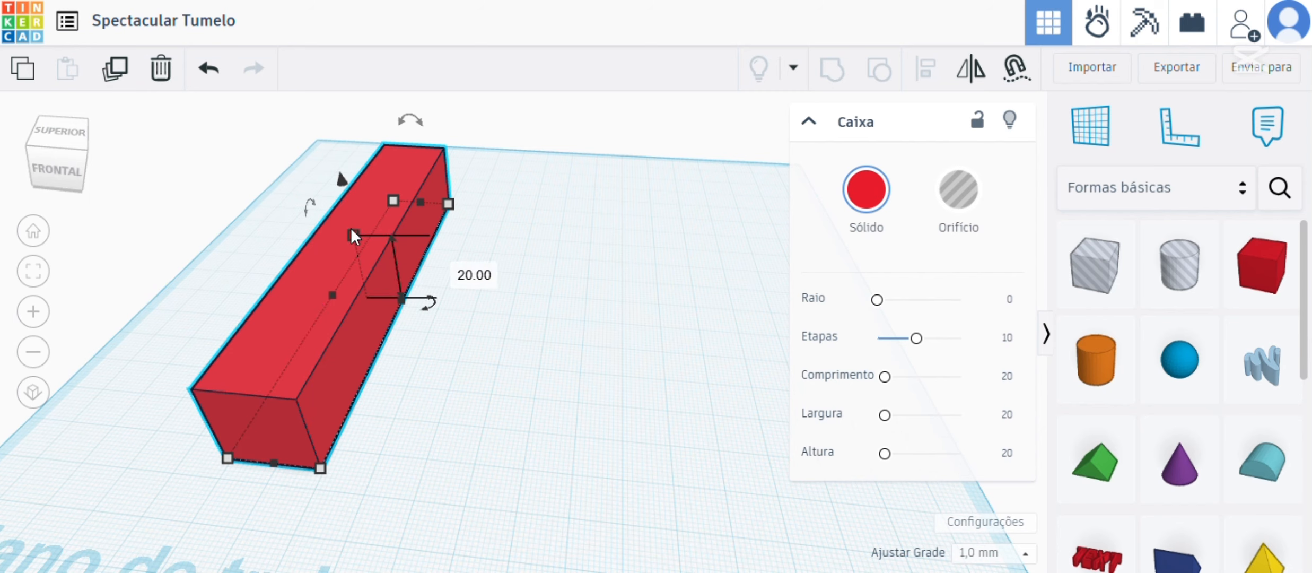
{"action": "left_click", "coordinate": [556, 365]}
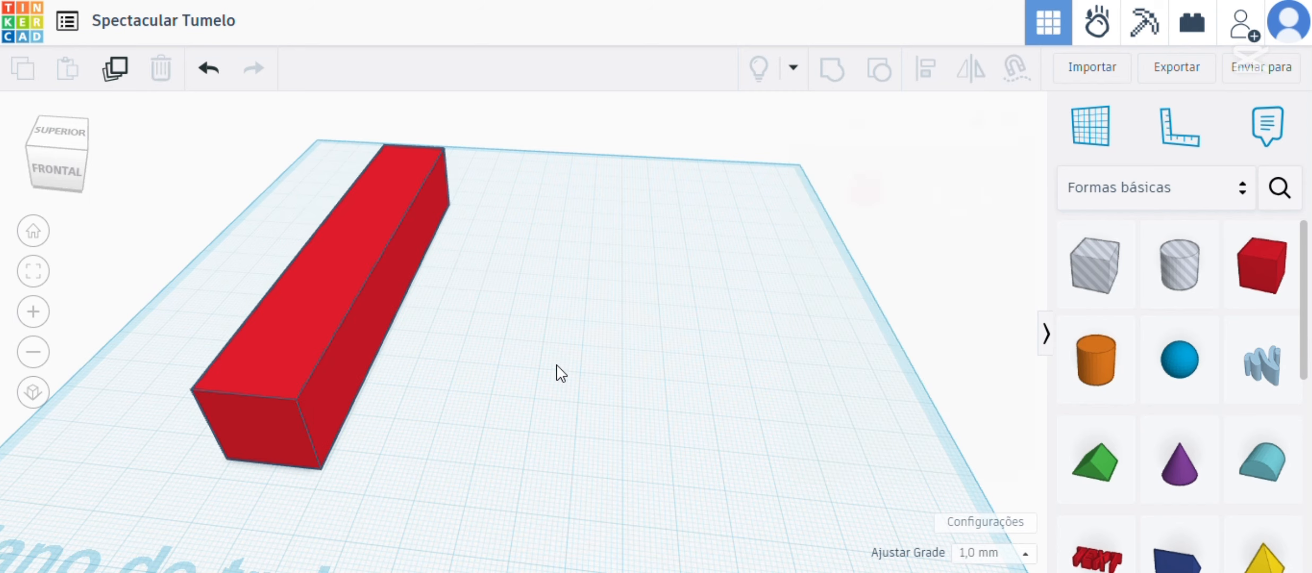
{"action": "scroll", "coordinate": [563, 366], "scroll_direction": "down", "scroll_amount": 1}
{"action": "middle_click_drag", "start_coordinate": [562, 366], "coordinate": [472, 355]}
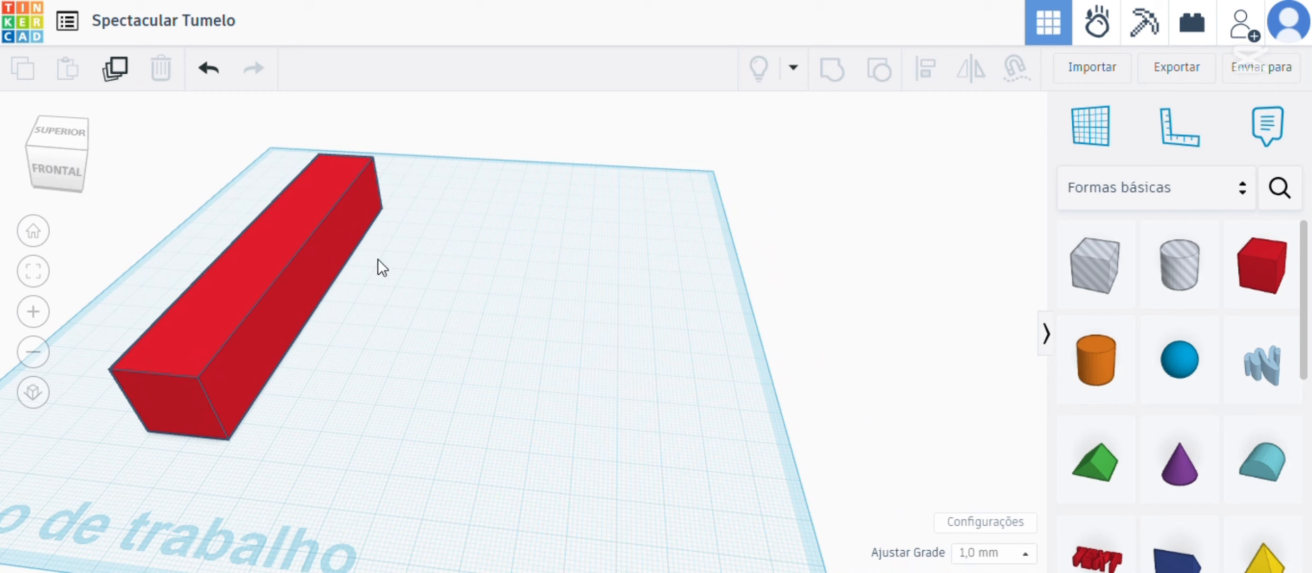
Step: Try making a second bar by placing a new box beside the first and stretching it lengthwise, and delete it
{"action": "left_click", "coordinate": [325, 234]}
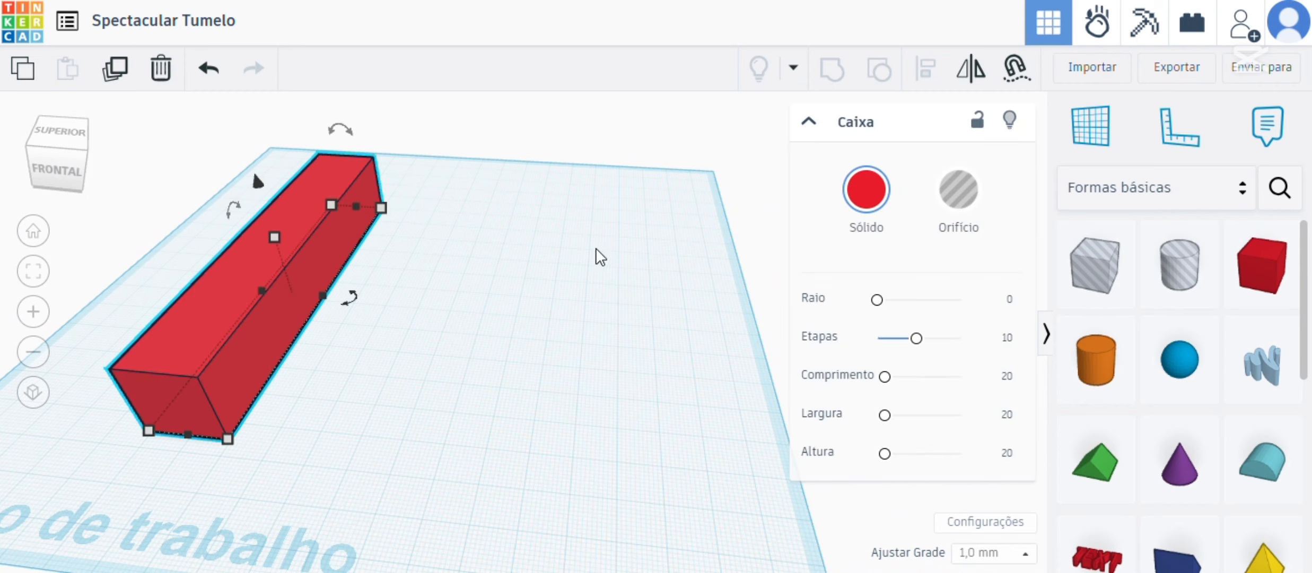
{"action": "left_click_drag", "start_coordinate": [1262, 268], "coordinate": [532, 312]}
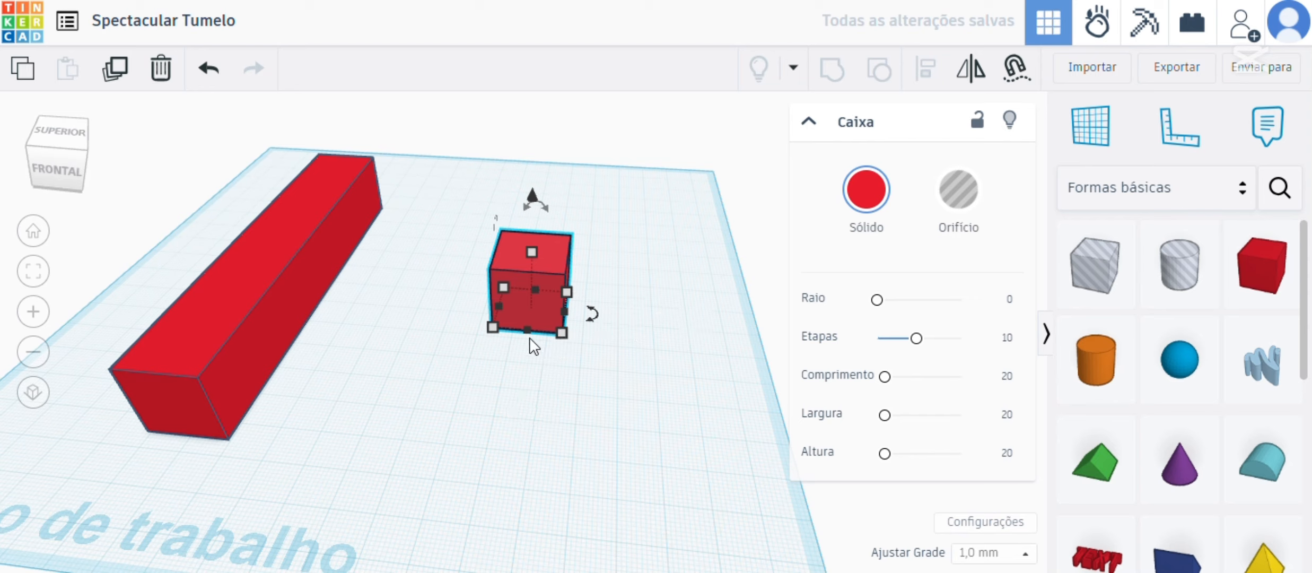
{"action": "mouse_move", "coordinate": [561, 330]}
{"action": "left_click_drag", "start_coordinate": [560, 328], "coordinate": [490, 563]}
{"action": "left_click_drag", "start_coordinate": [504, 464], "coordinate": [511, 359]}
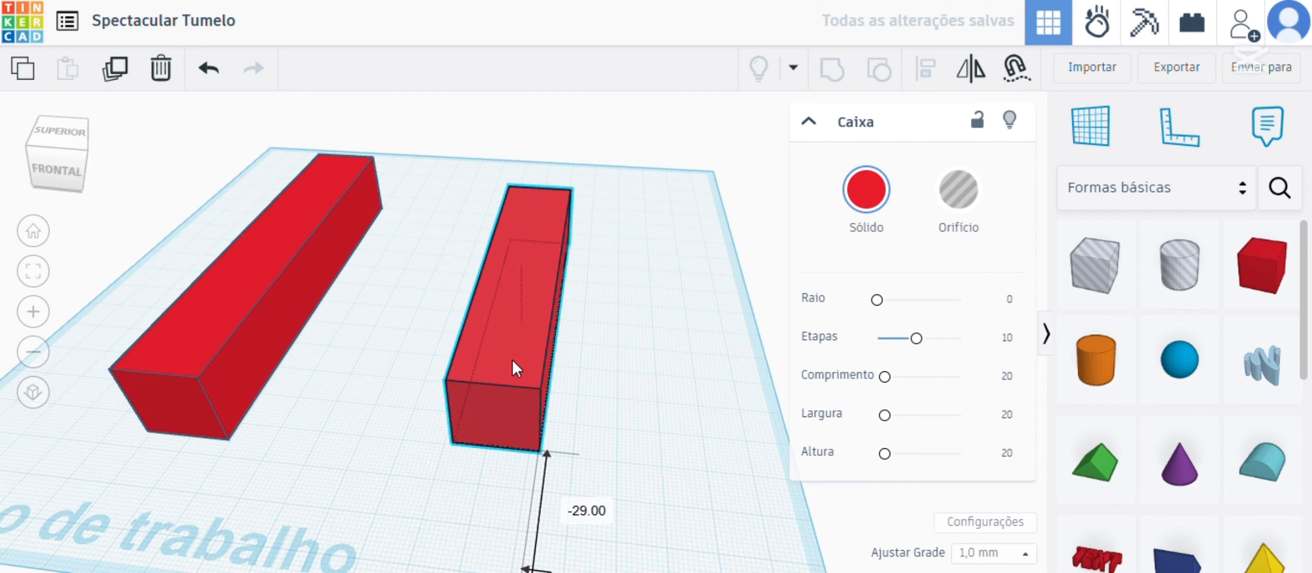
{"action": "left_click_drag", "start_coordinate": [496, 452], "coordinate": [498, 461]}
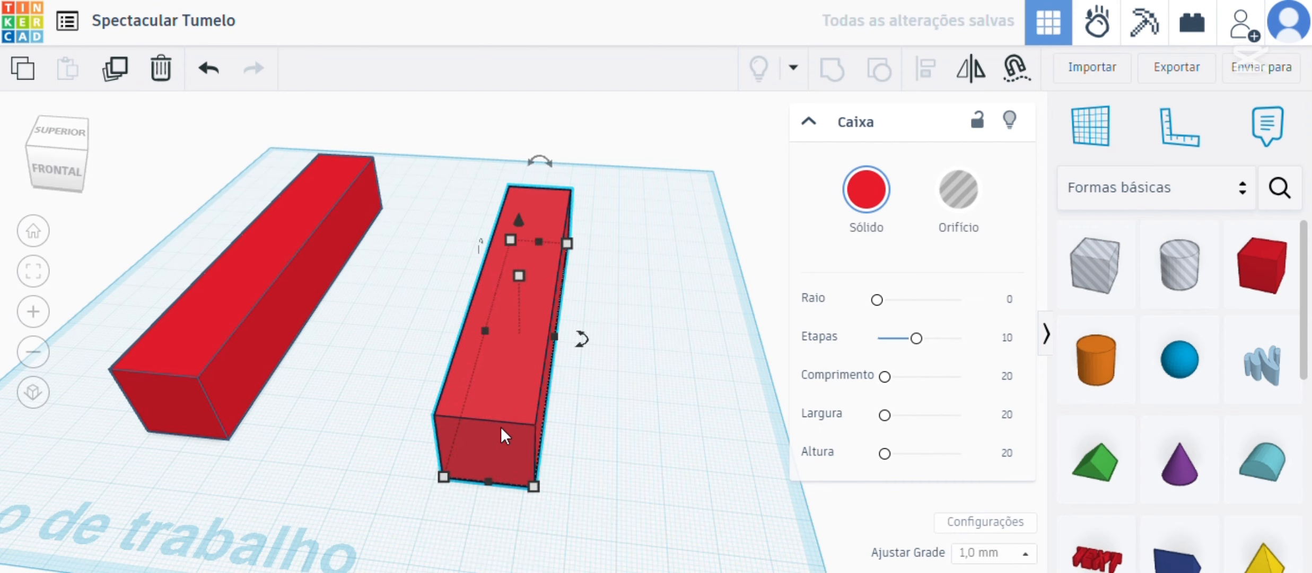
{"action": "key", "text": "Delete"}
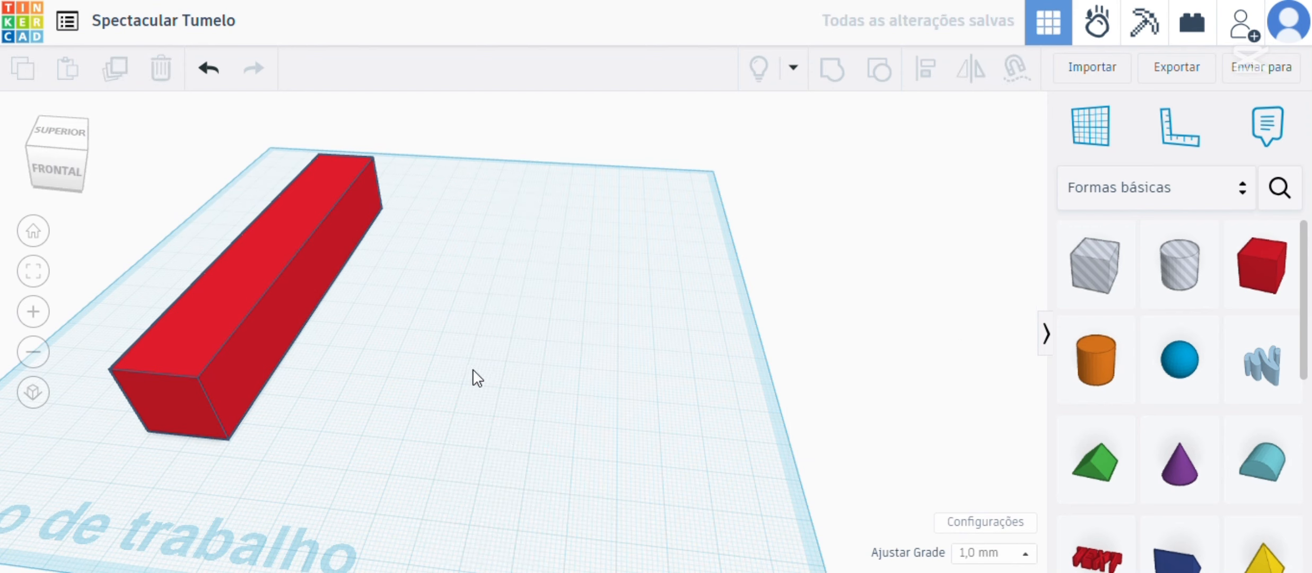
Step: Duplicate the elongated box and move the copy across the workplane, leaving a wide gap between the two bars
{"action": "left_click", "coordinate": [328, 258]}
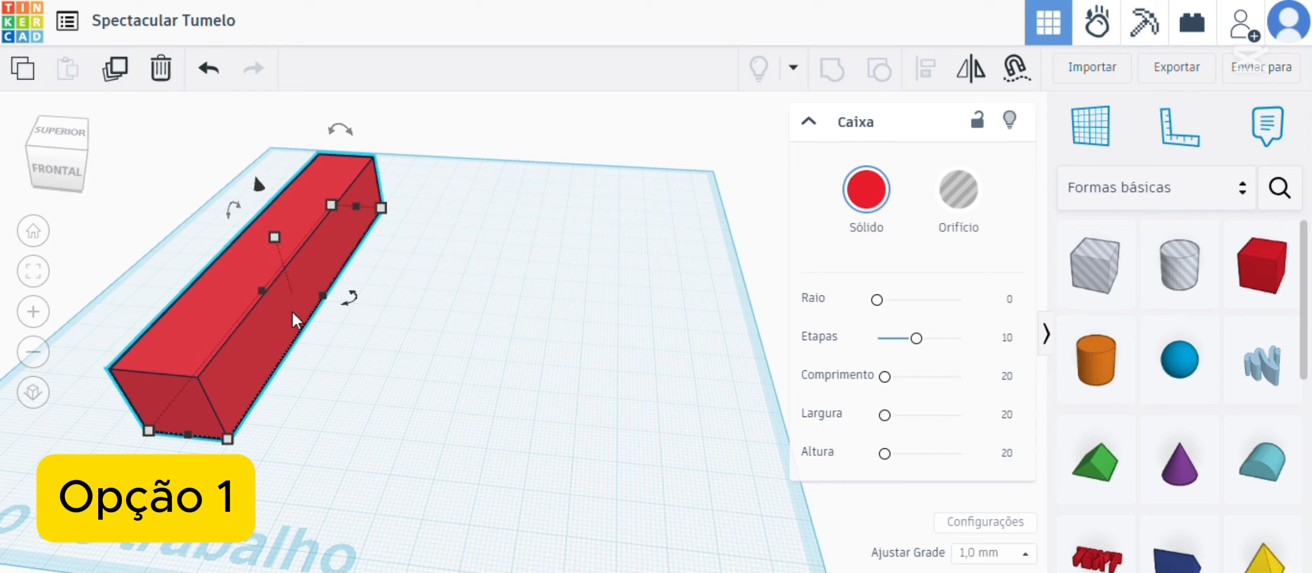
{"action": "left_click", "coordinate": [116, 71]}
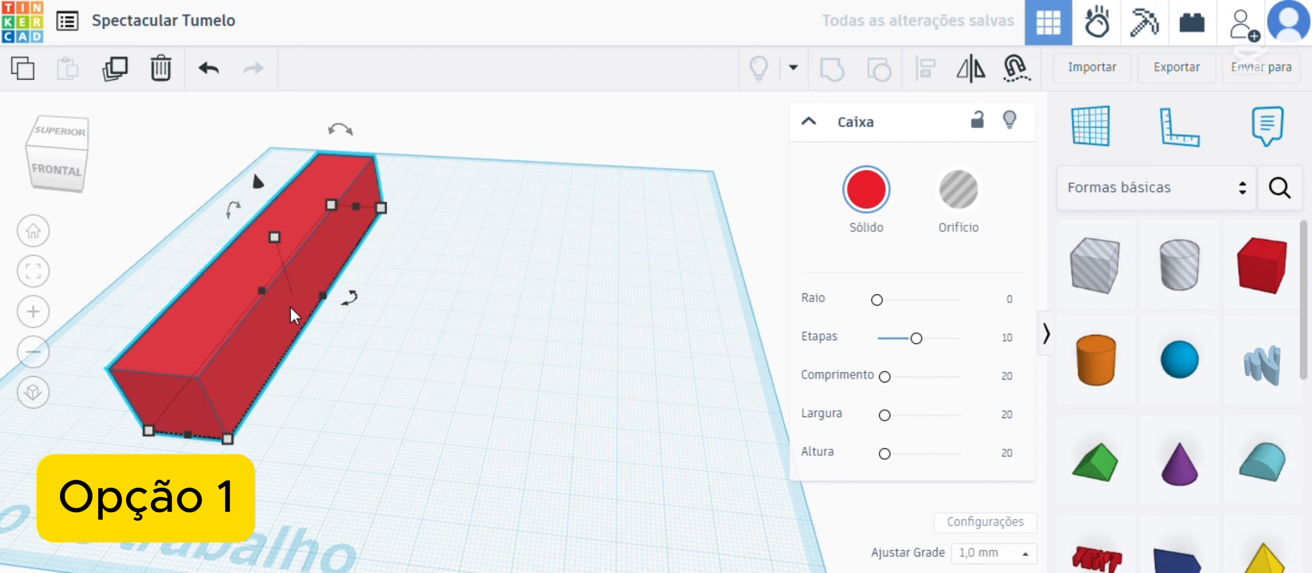
{"action": "left_click_drag", "start_coordinate": [315, 251], "coordinate": [537, 267]}
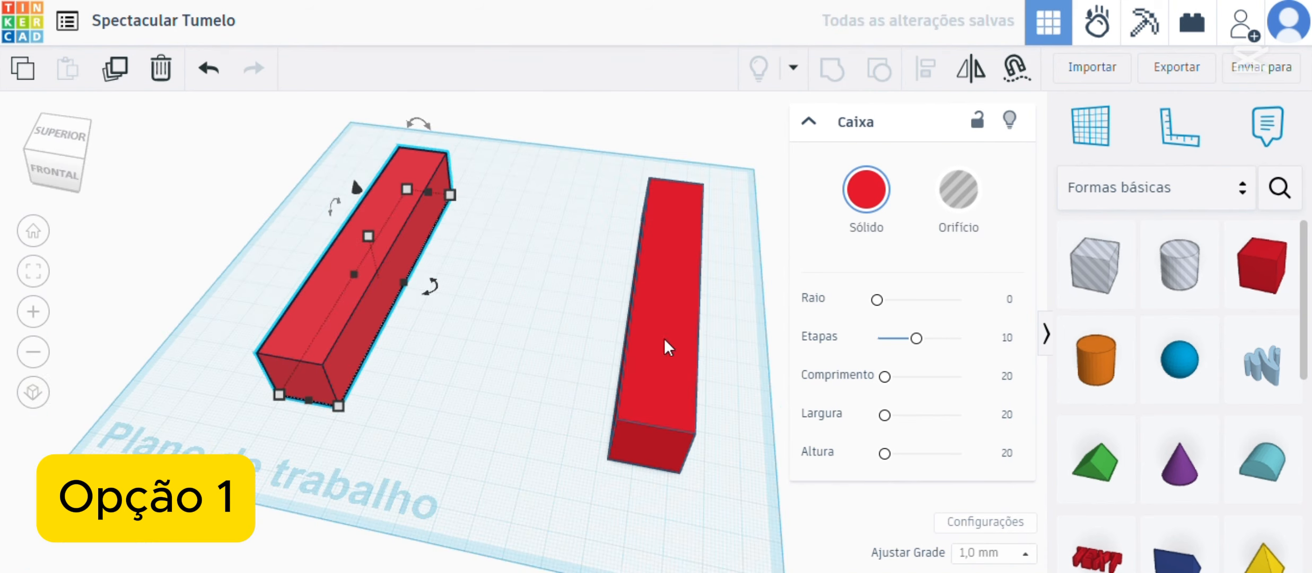
{"action": "left_click", "coordinate": [519, 259]}
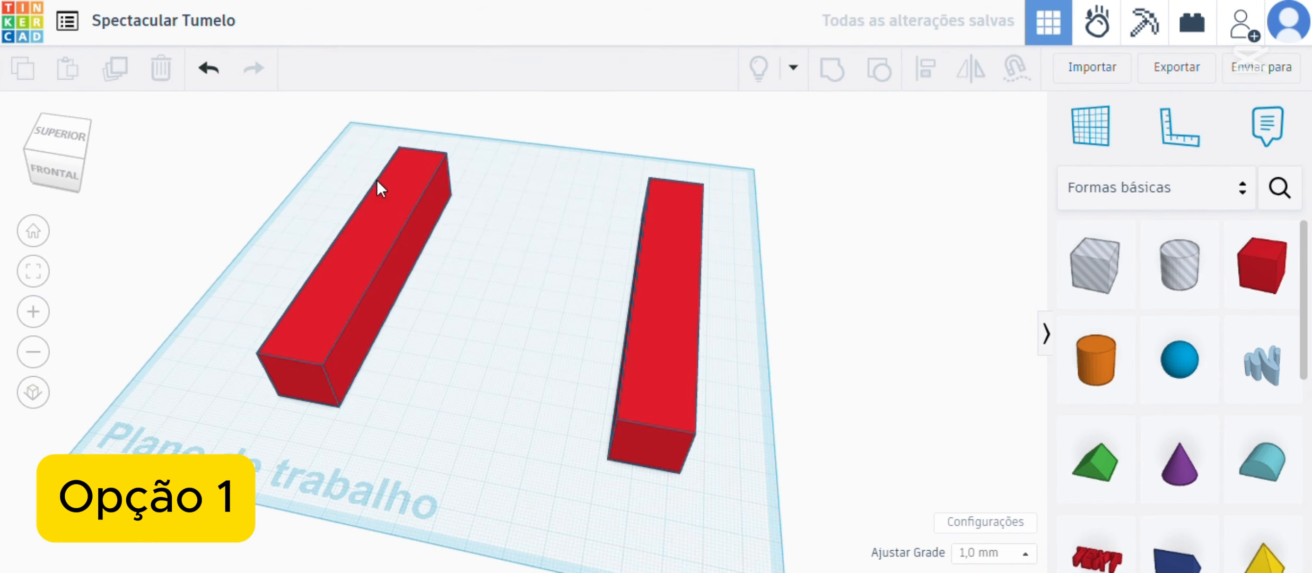
{"action": "mouse_move", "coordinate": [314, 194]}
{"action": "left_mouse_down"}
{"action": "mouse_move", "coordinate": [424, 233]}
{"action": "mouse_move", "coordinate": [312, 208]}
{"action": "left_mouse_up"}
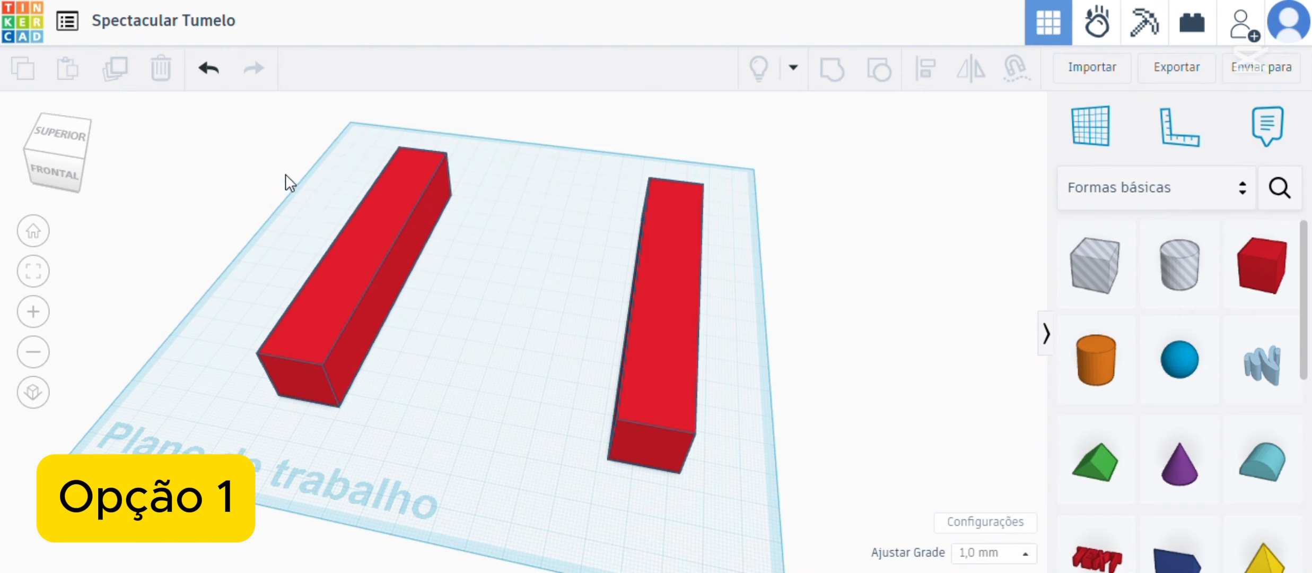
Step: Duplicate both bars together and rotate the copies 90° flat on the workplane to form a square frame
{"action": "left_click_drag", "start_coordinate": [285, 174], "coordinate": [750, 326]}
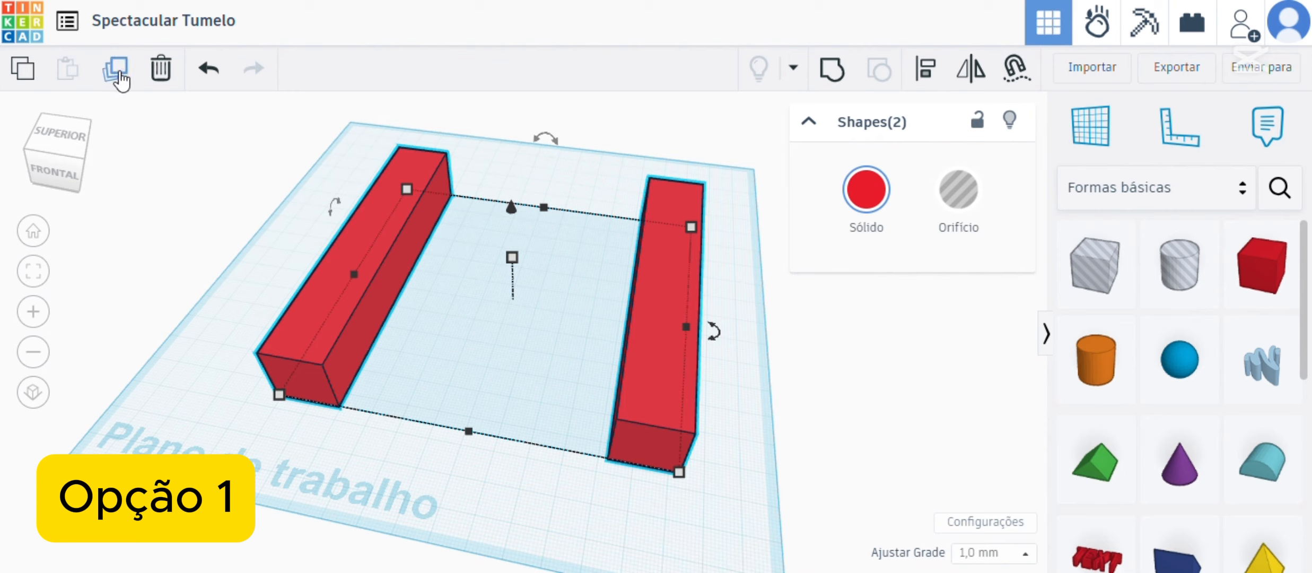
{"action": "left_click", "coordinate": [116, 70]}
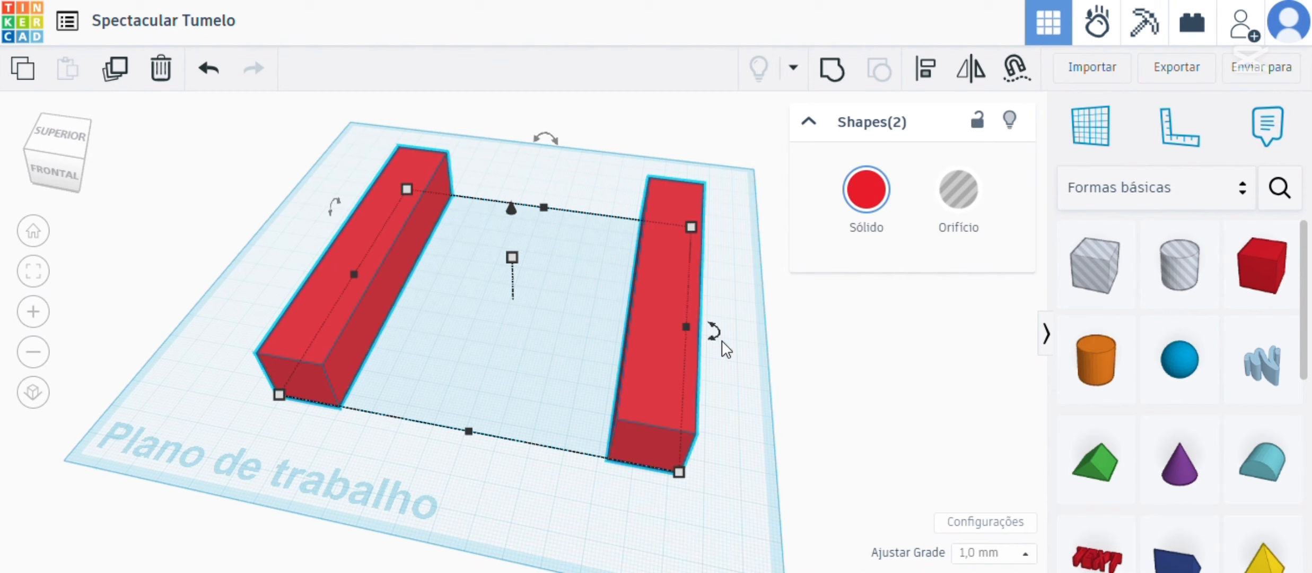
{"action": "left_click_drag", "start_coordinate": [713, 332], "coordinate": [720, 339]}
{"action": "left_click_drag", "start_coordinate": [719, 270], "coordinate": [703, 232]}
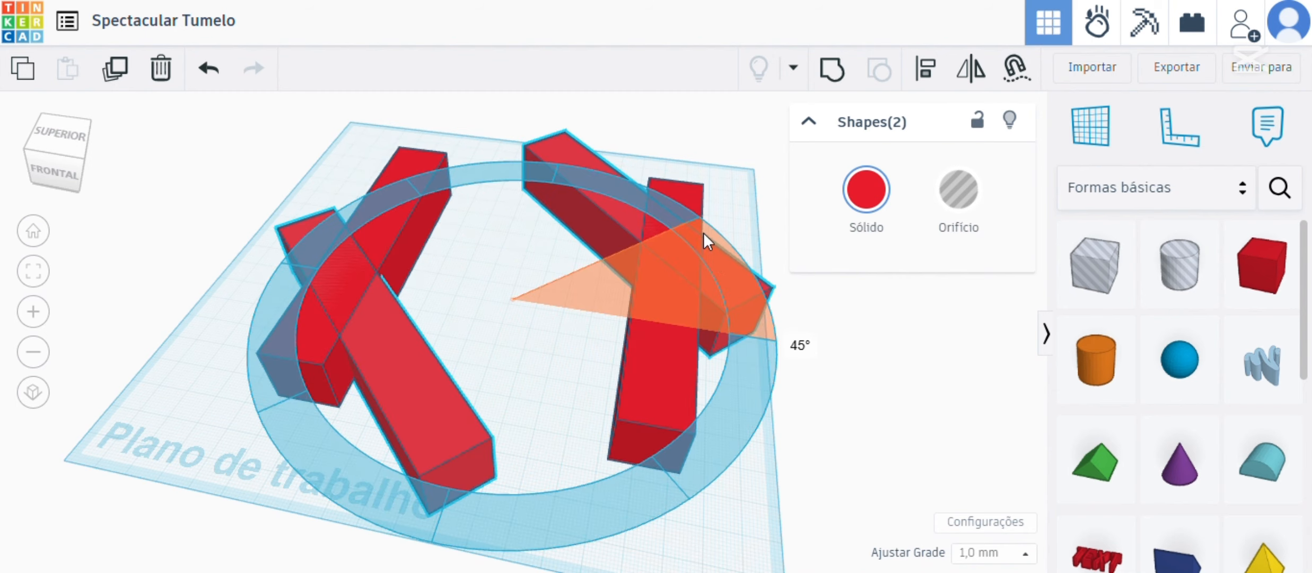
{"action": "left_click_drag", "start_coordinate": [640, 187], "coordinate": [587, 147]}
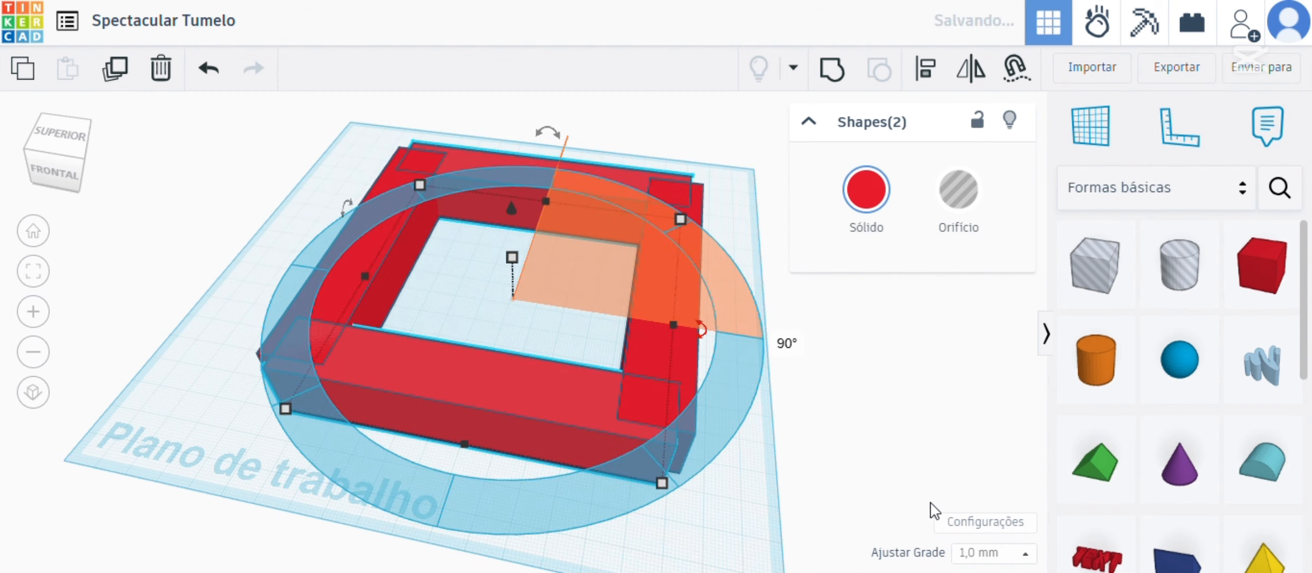
{"action": "left_click", "coordinate": [779, 495]}
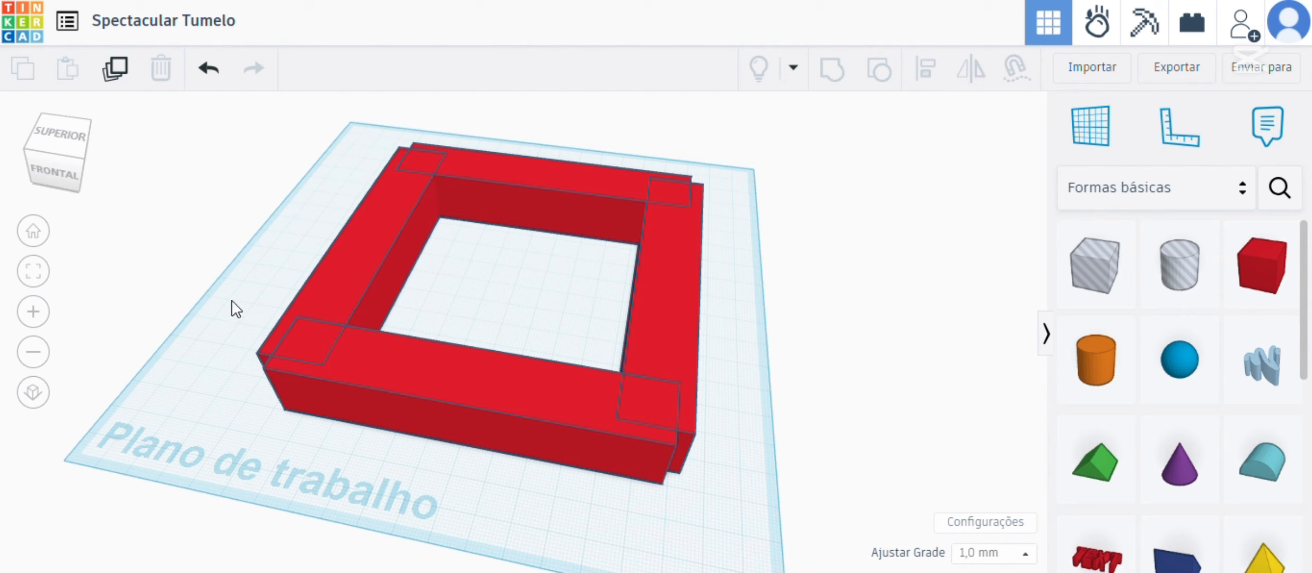
Step: Align the left and front bars along both horizontal axes so their shared outer corner is flush
{"action": "left_click_drag", "start_coordinate": [224, 302], "coordinate": [343, 411]}
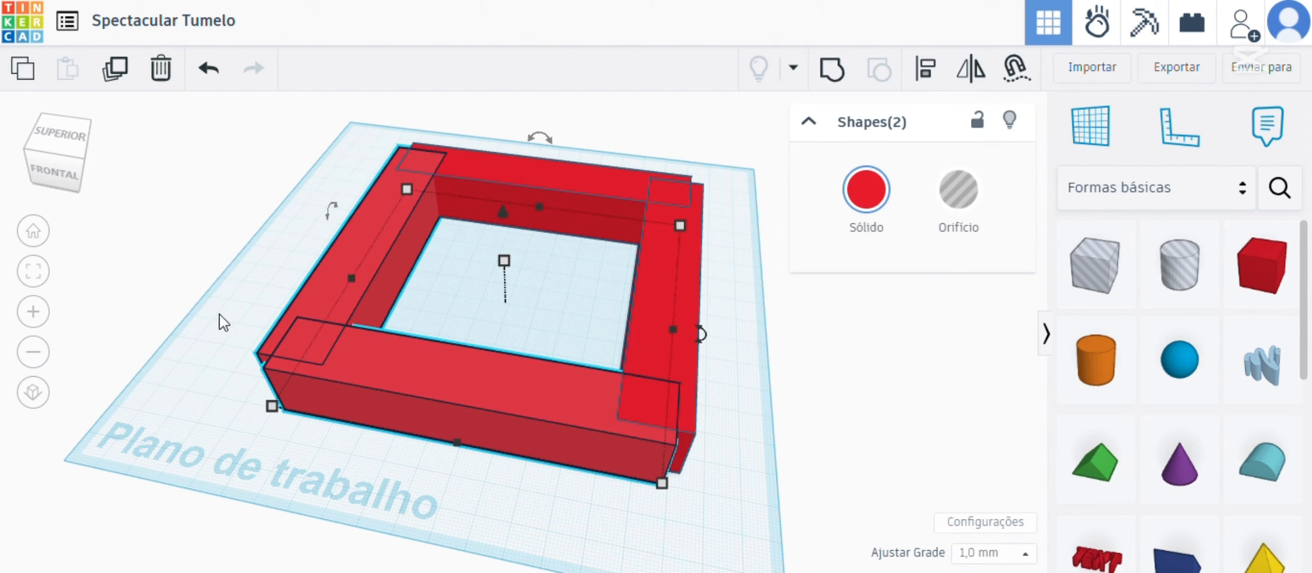
{"action": "left_click", "coordinate": [249, 296]}
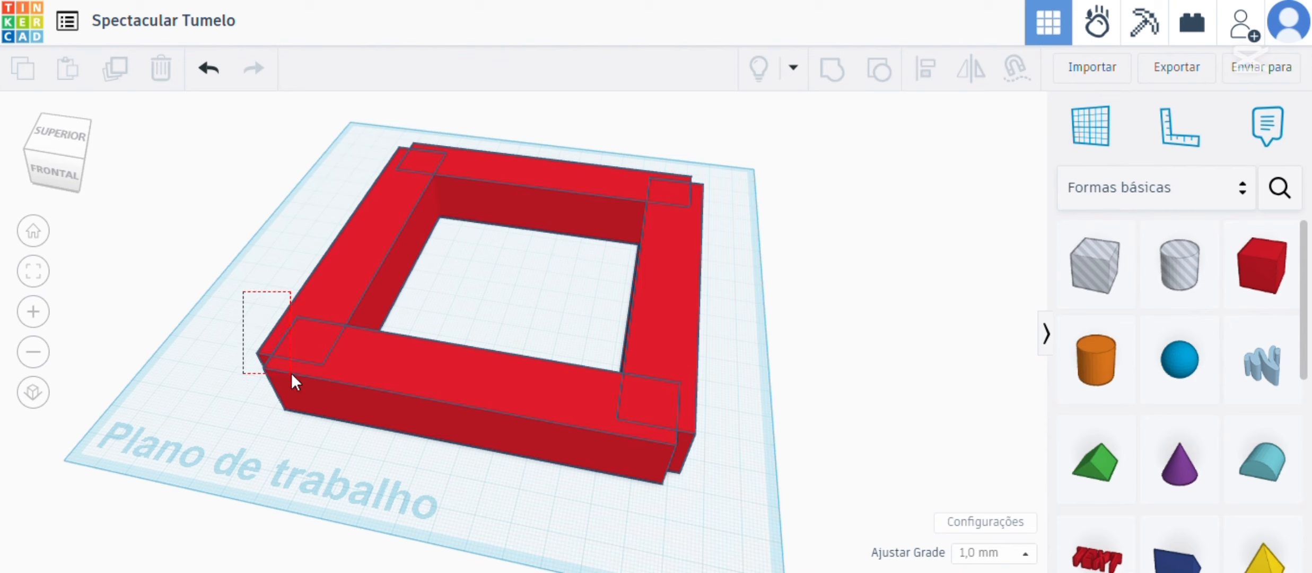
{"action": "left_click_drag", "start_coordinate": [322, 400], "coordinate": [346, 435]}
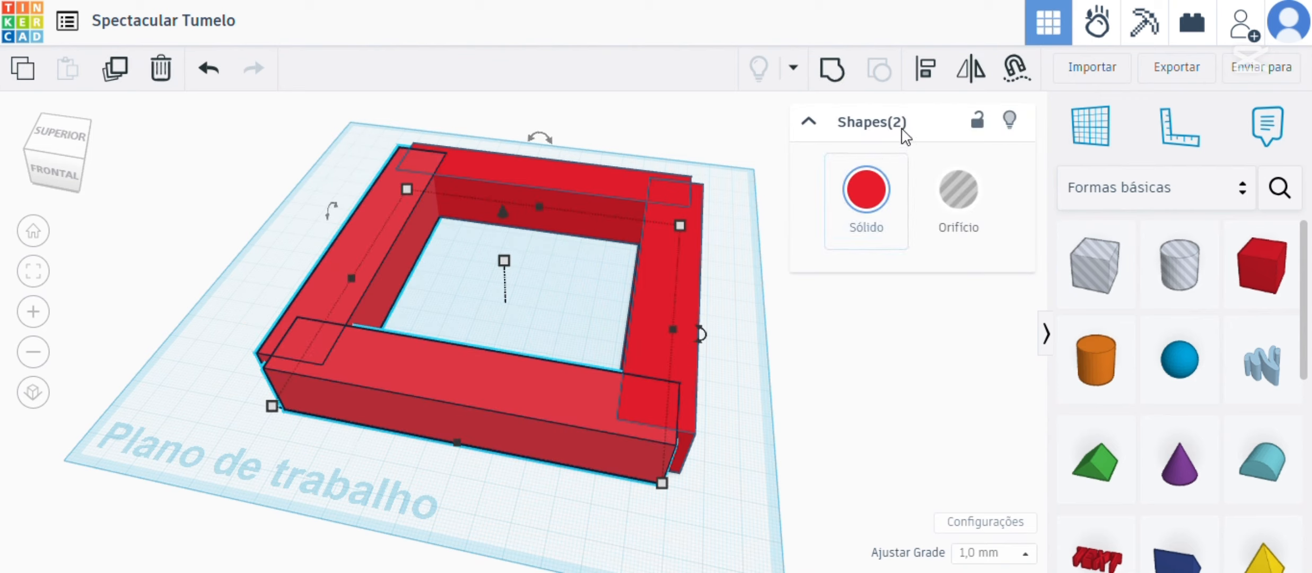
{"action": "left_click", "coordinate": [923, 78]}
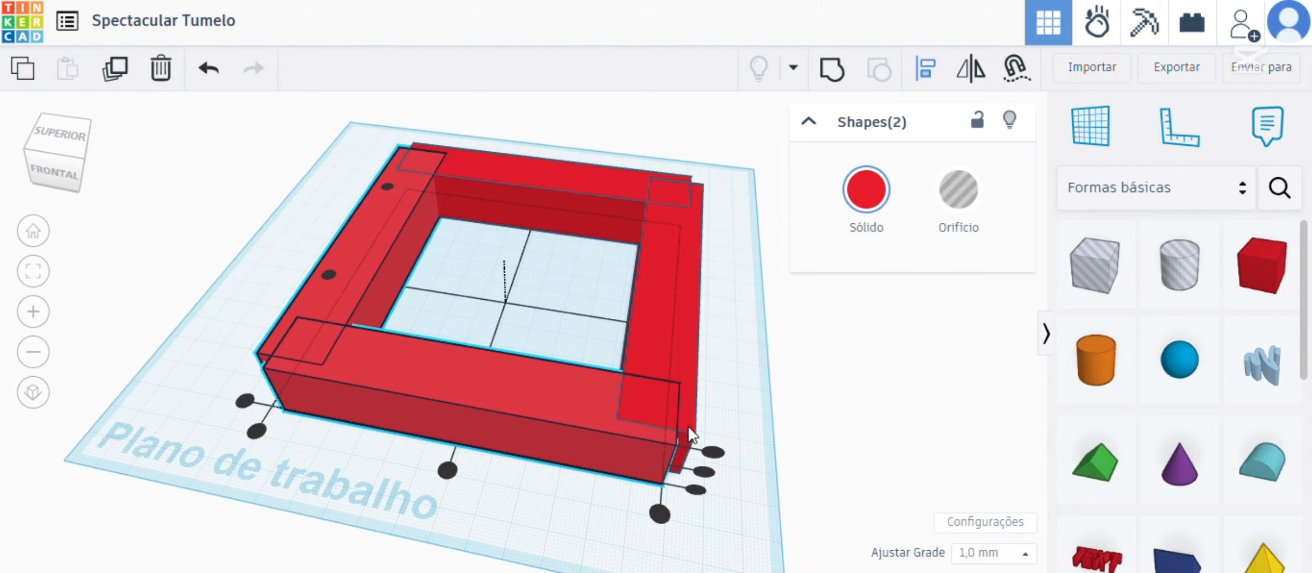
{"action": "right_click_drag", "start_coordinate": [688, 425], "coordinate": [704, 469]}
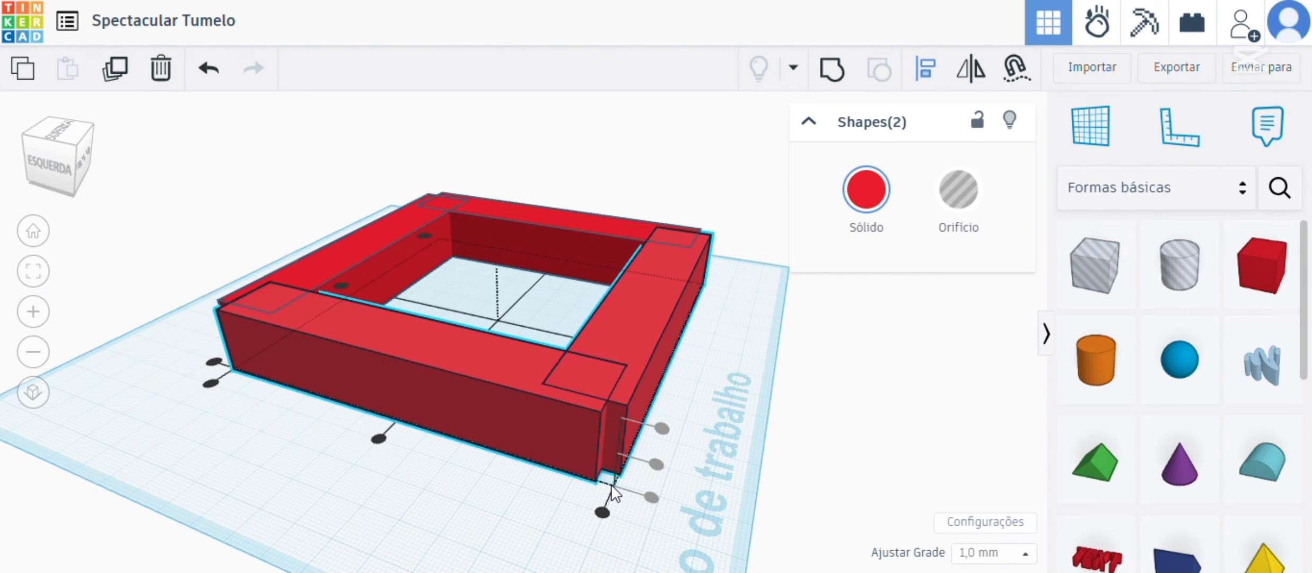
{"action": "left_click", "coordinate": [603, 512]}
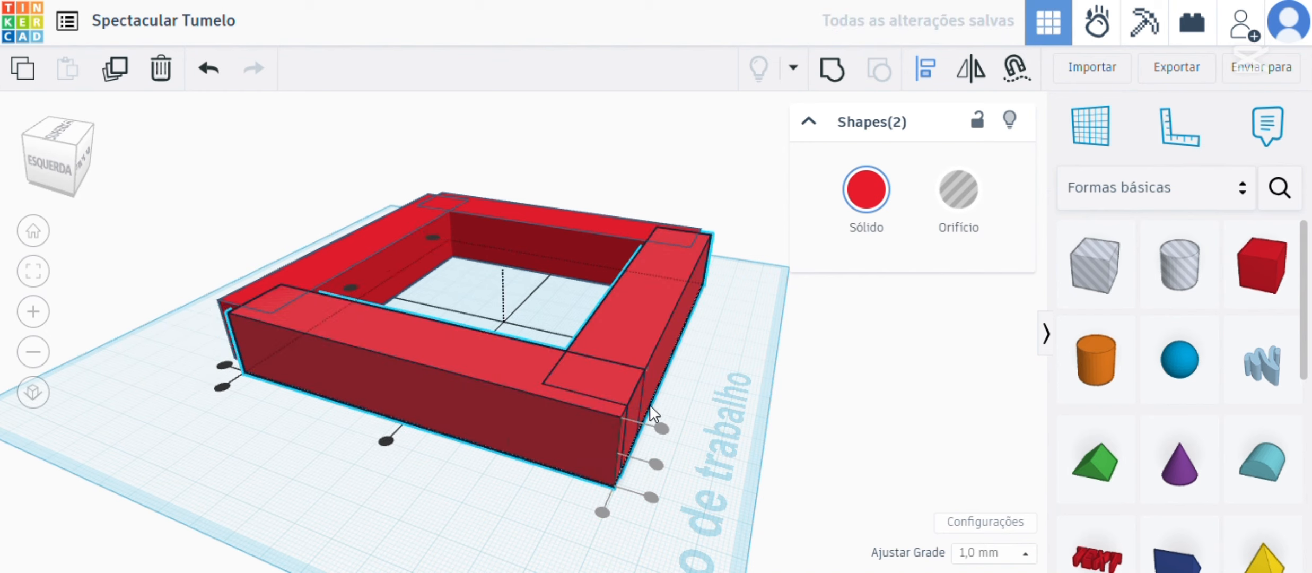
{"action": "right_click_drag", "start_coordinate": [653, 455], "coordinate": [503, 456]}
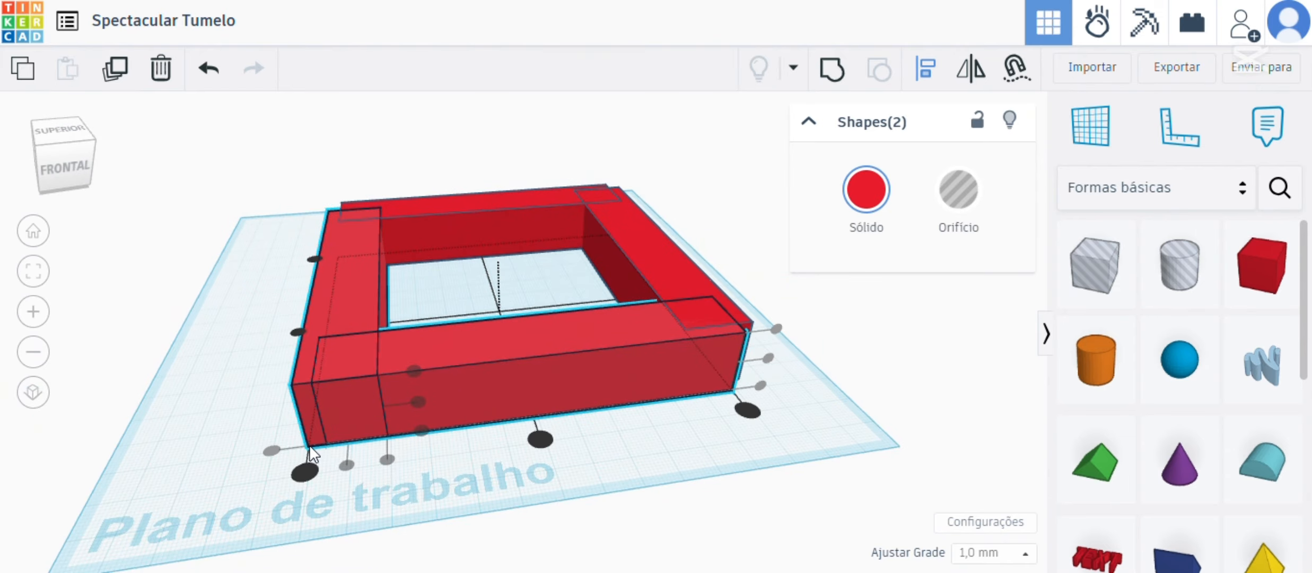
{"action": "left_click", "coordinate": [306, 472]}
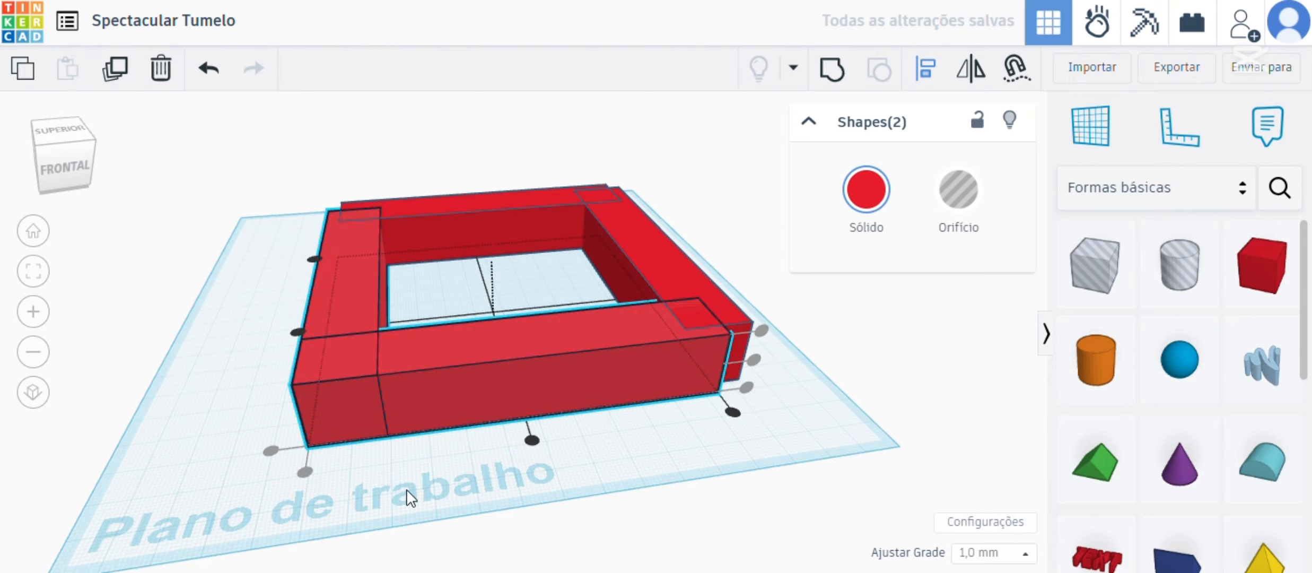
Step: Group the two aligned bars into a single L-shaped piece
{"action": "right_click_drag", "start_coordinate": [344, 483], "coordinate": [505, 448]}
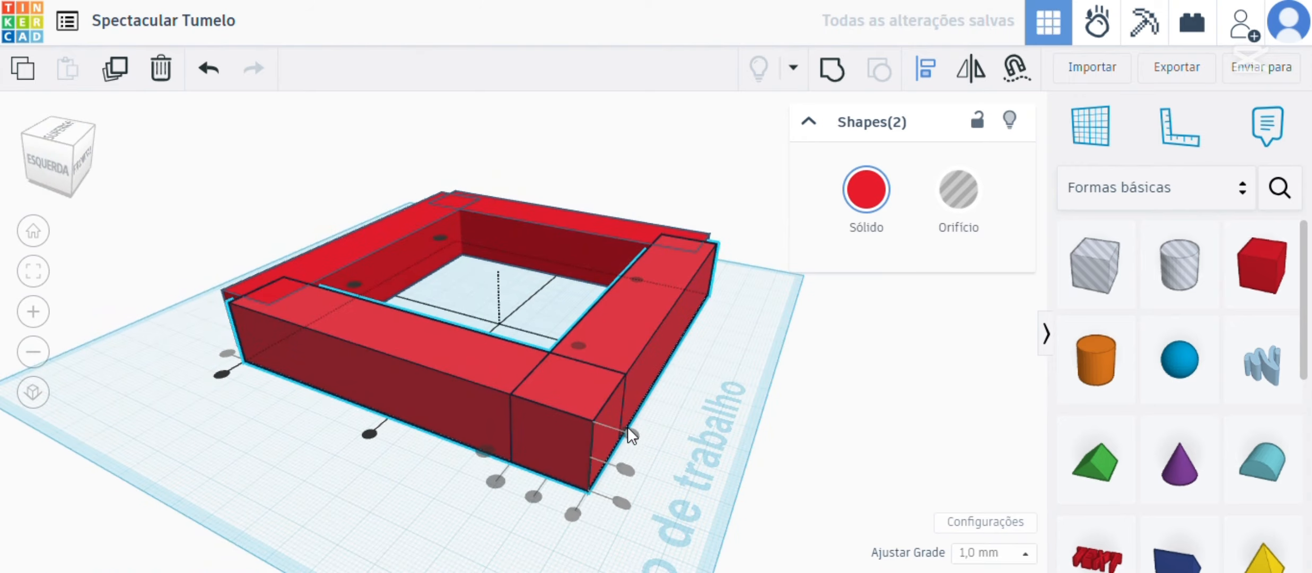
{"action": "right_click_drag", "start_coordinate": [627, 427], "coordinate": [485, 456]}
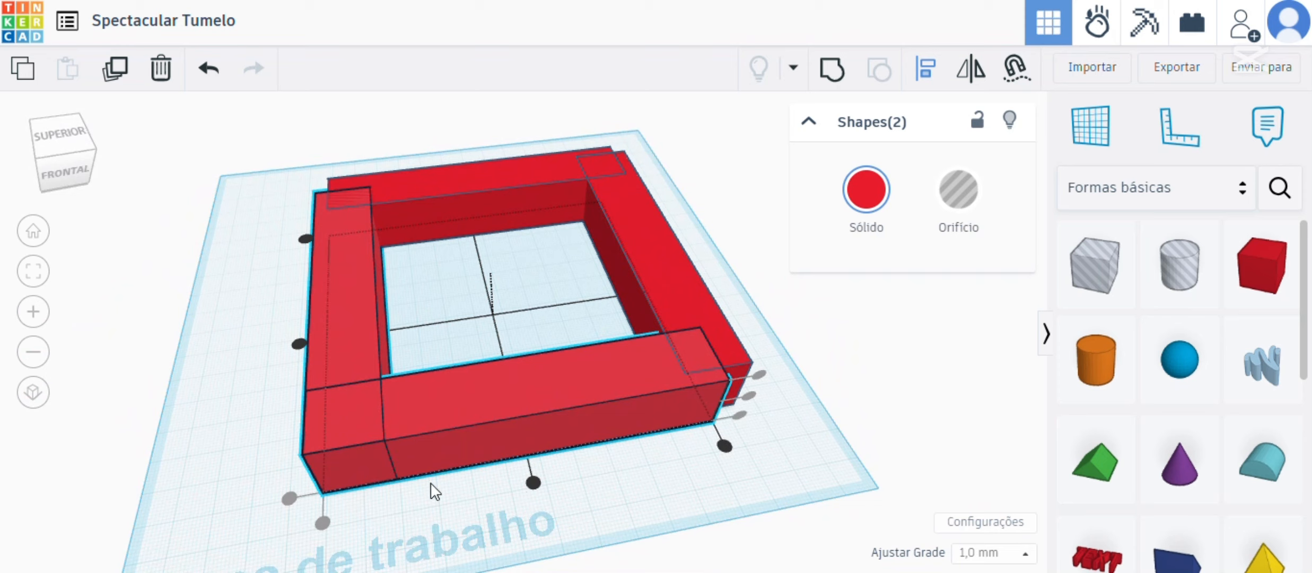
{"action": "left_click", "coordinate": [519, 487]}
{"action": "right_click_drag", "start_coordinate": [562, 521], "coordinate": [661, 476]}
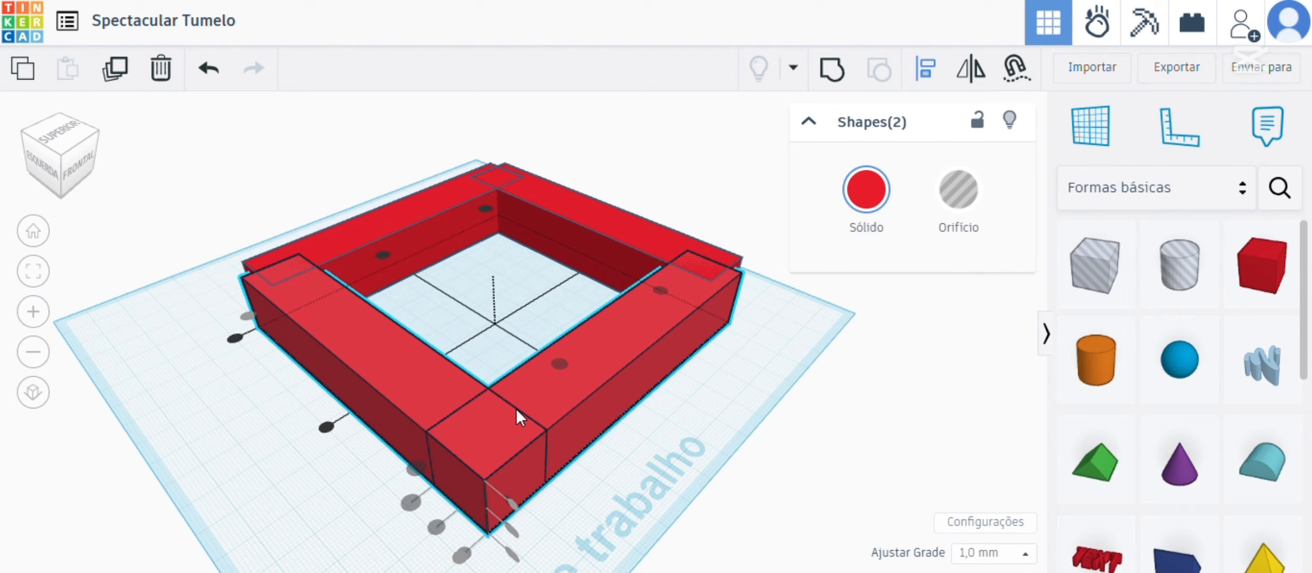
{"action": "left_click", "coordinate": [830, 71]}
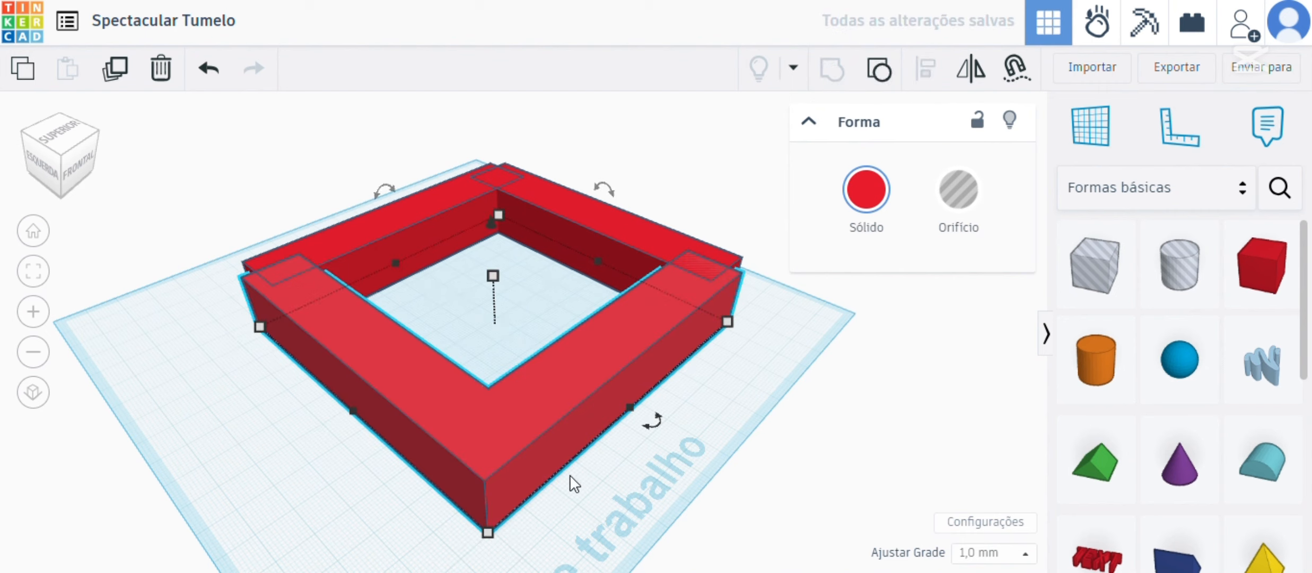
{"action": "left_click", "coordinate": [755, 454]}
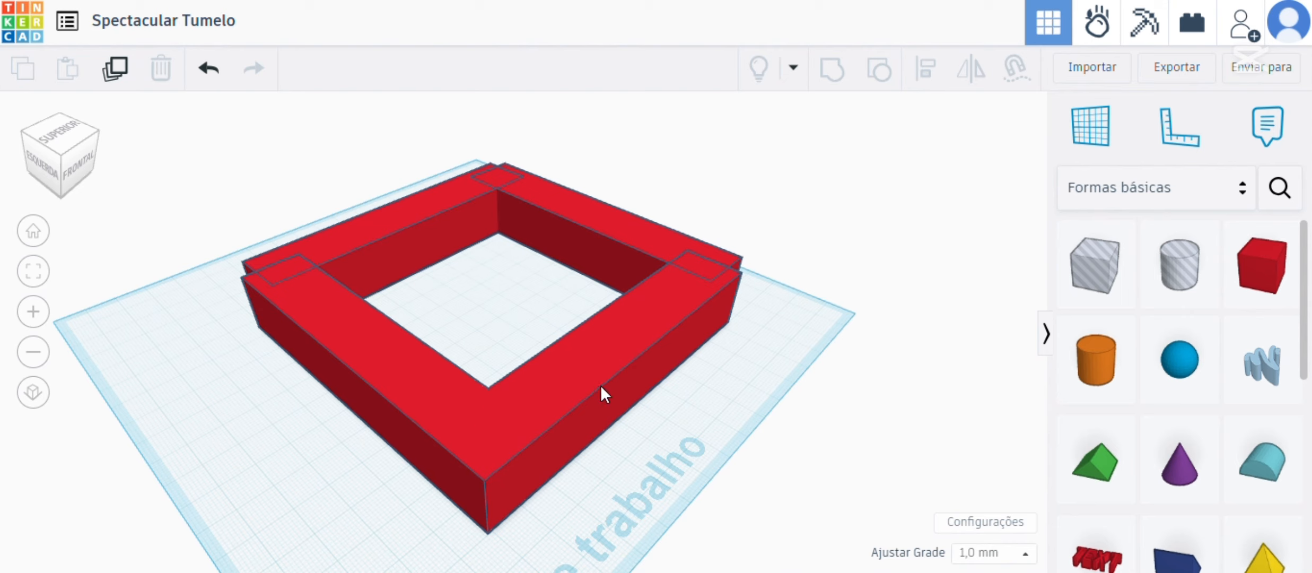
Step: Check that the L-shaped group selects as one piece, and inspect the separate bars and unaligned corners of the frame
{"action": "left_click", "coordinate": [477, 399]}
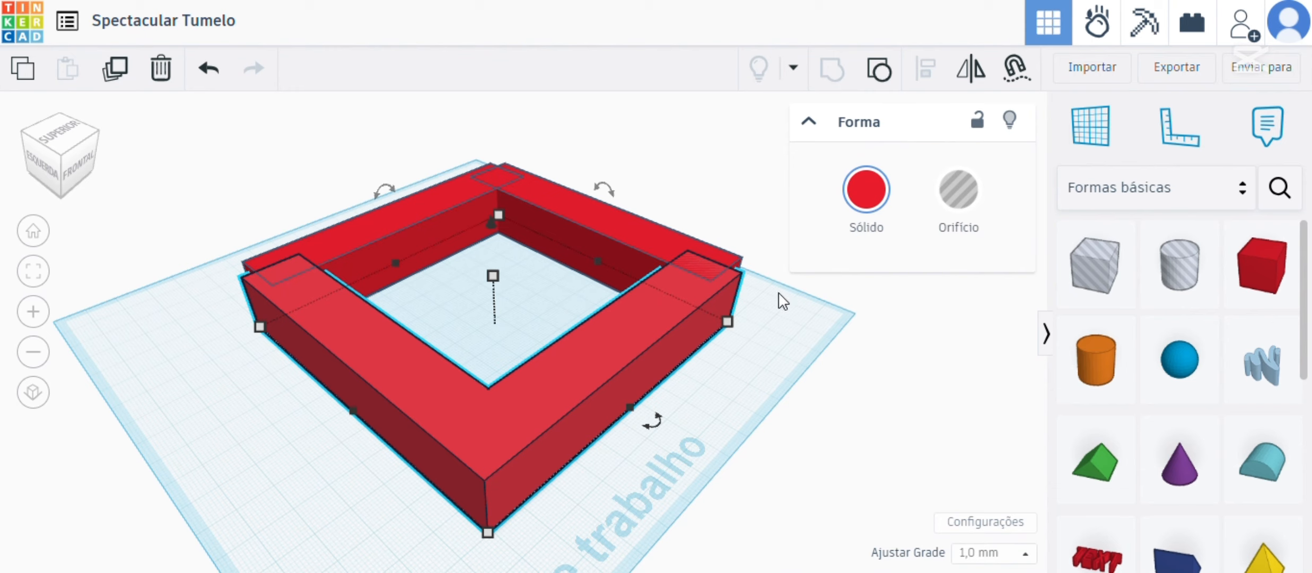
{"action": "left_click", "coordinate": [884, 350]}
{"action": "right_click_drag", "start_coordinate": [844, 335], "coordinate": [437, 344]}
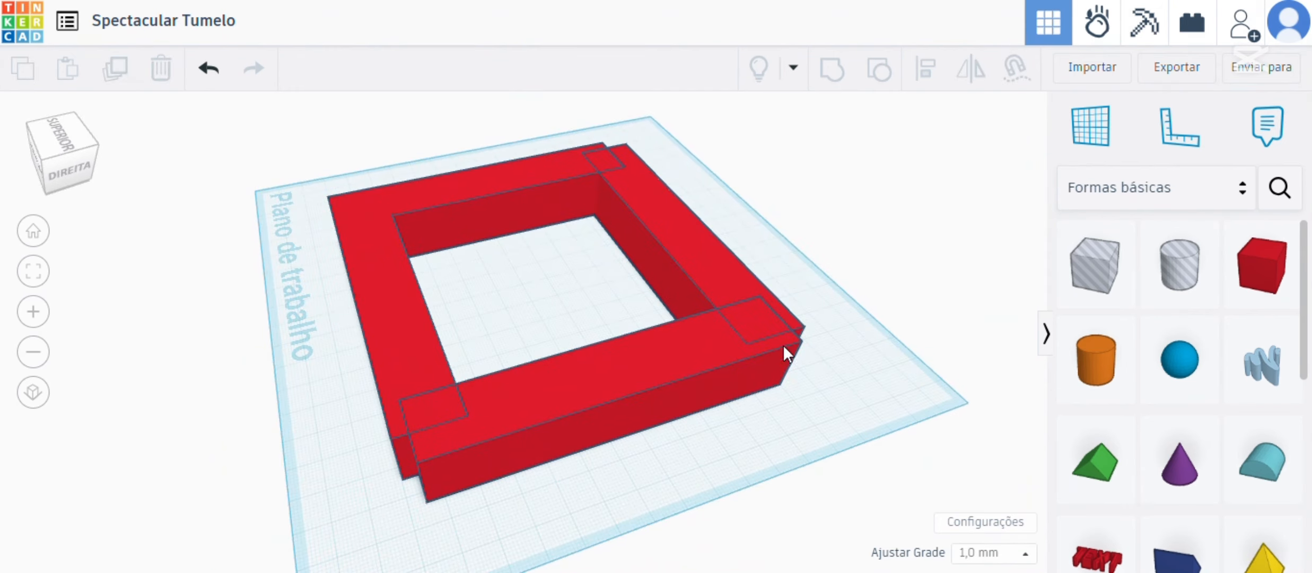
{"action": "left_click", "coordinate": [754, 323]}
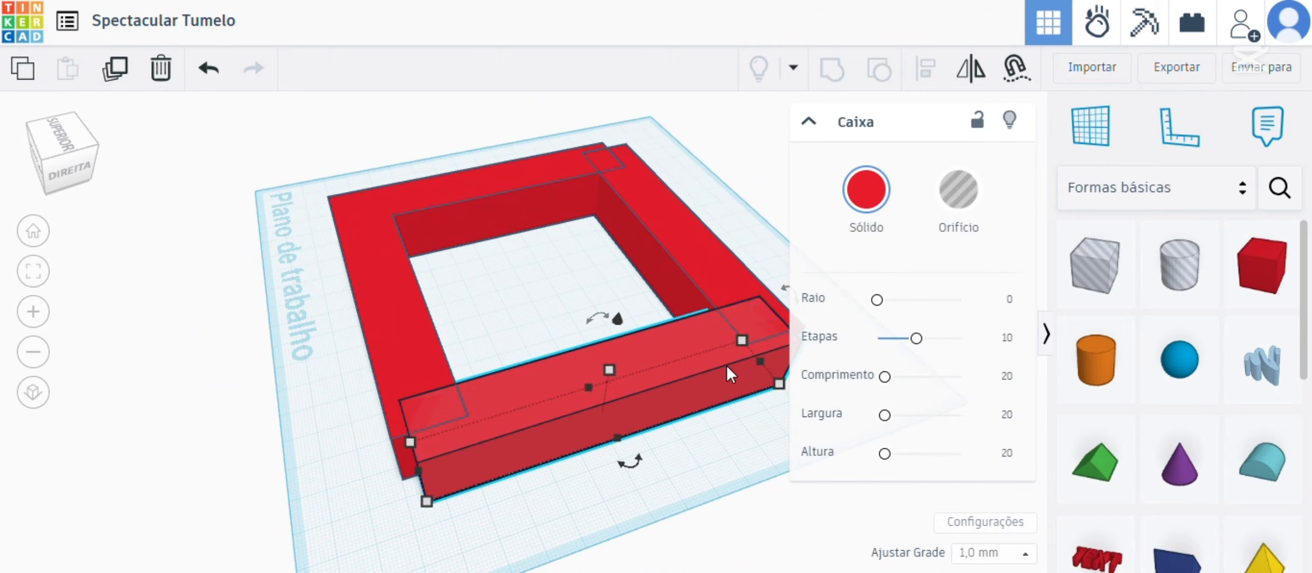
{"action": "left_click", "coordinate": [707, 284]}
{"action": "left_click", "coordinate": [729, 463]}
{"action": "right_click_drag", "start_coordinate": [729, 463], "coordinate": [615, 464]}
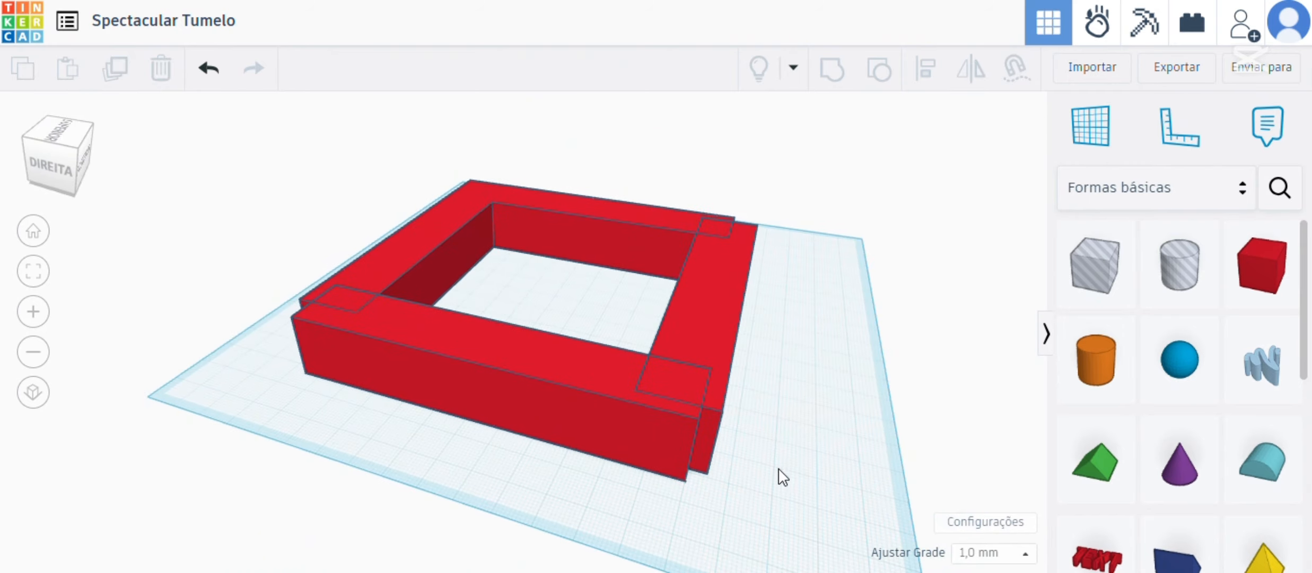
{"action": "left_click_drag", "start_coordinate": [749, 511], "coordinate": [585, 341]}
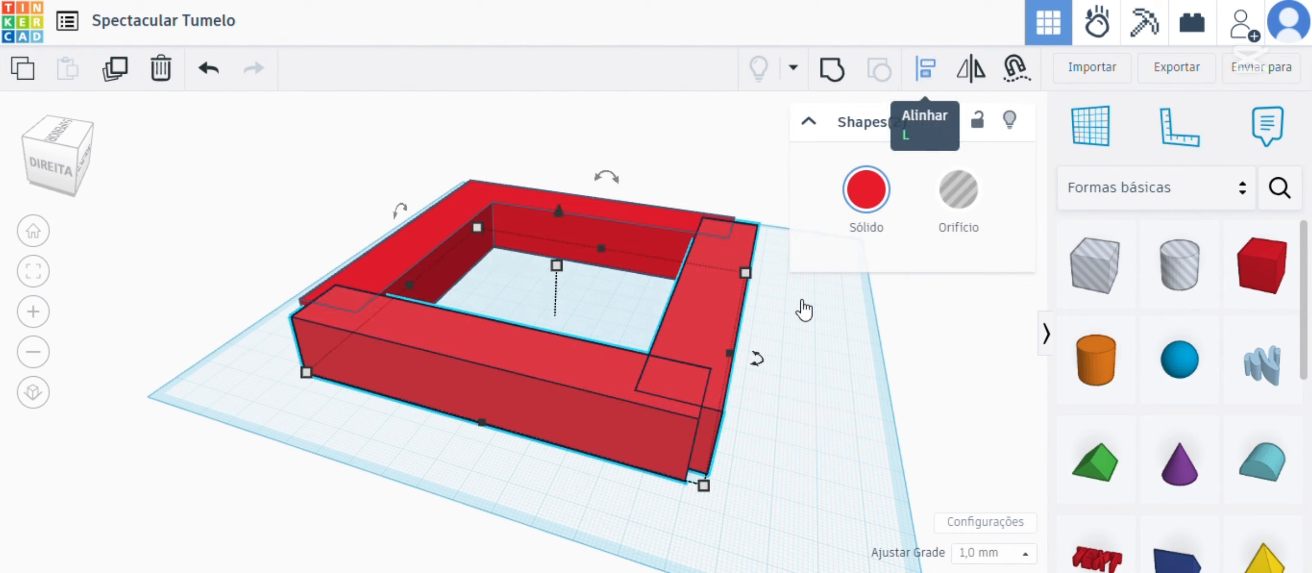
{"action": "left_click", "coordinate": [773, 427]}
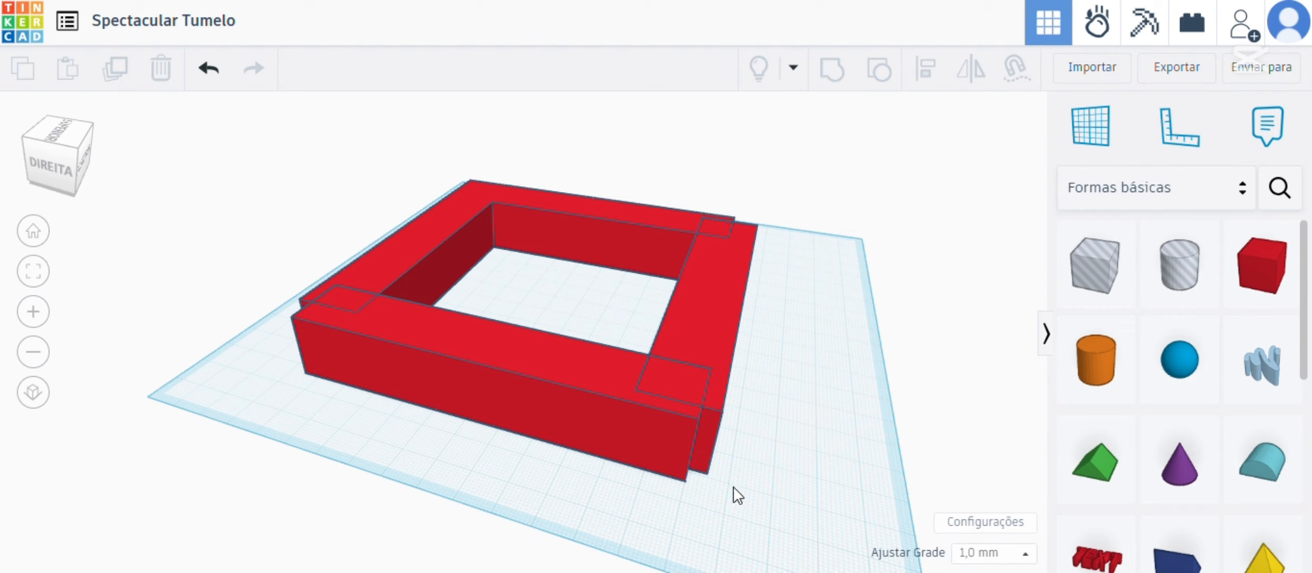
{"action": "left_click_drag", "start_coordinate": [724, 504], "coordinate": [433, 164]}
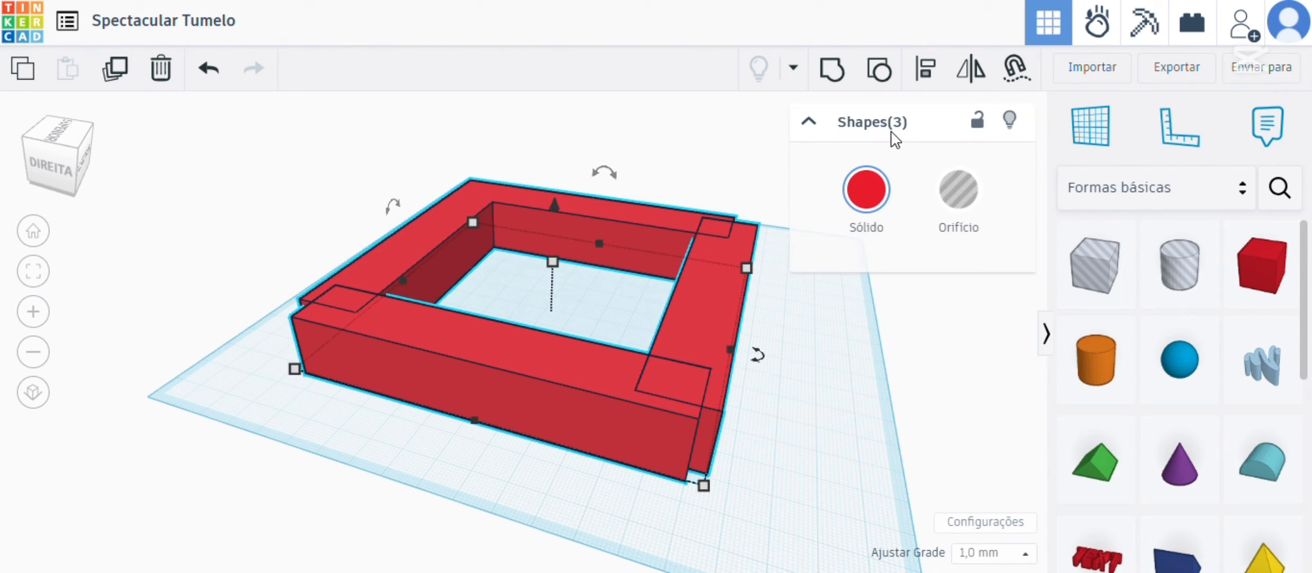
{"action": "left_click", "coordinate": [766, 498]}
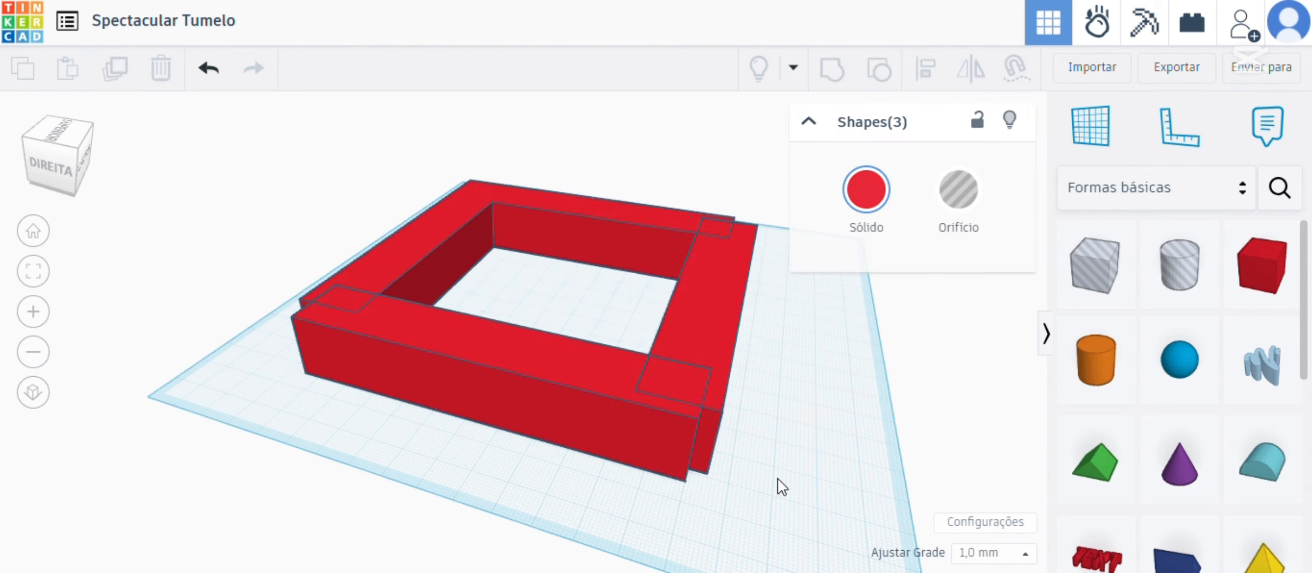
Step: Align the two remaining separate bars along both horizontal axes so their shared outer corner is flush
{"action": "left_click_drag", "start_coordinate": [757, 533], "coordinate": [578, 332]}
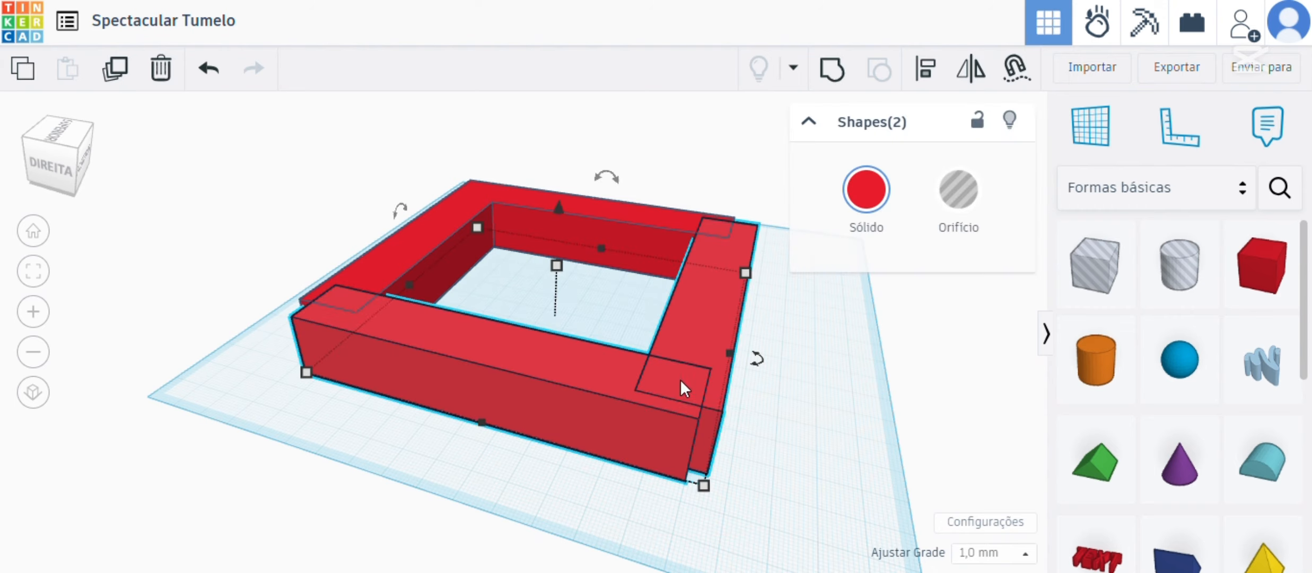
{"action": "left_click", "coordinate": [924, 75]}
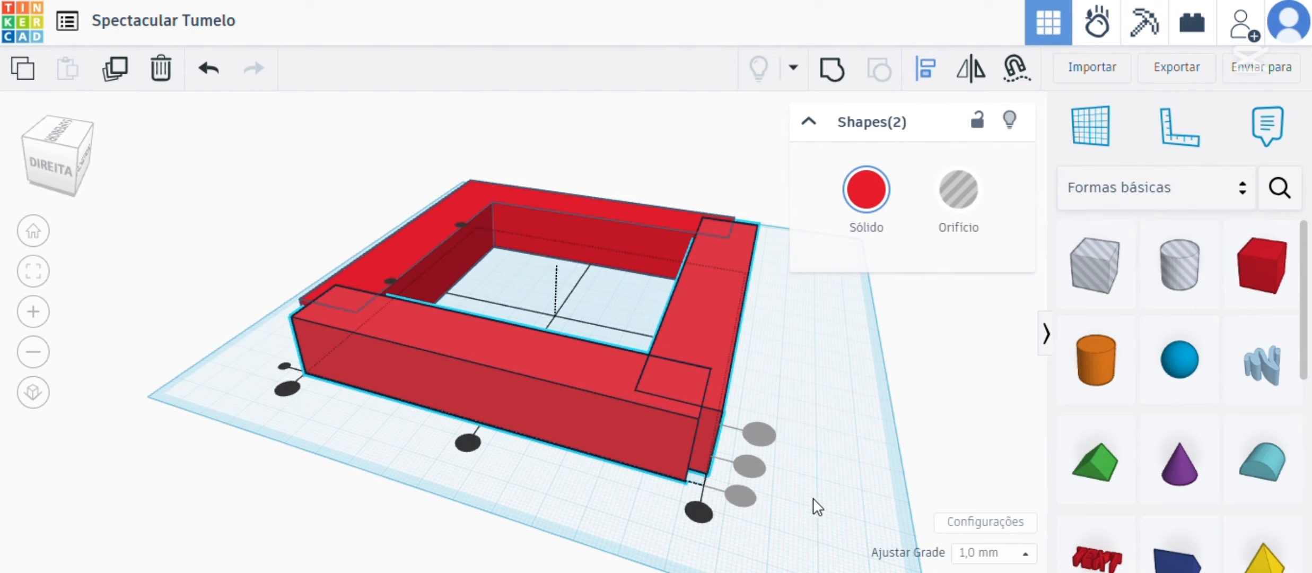
{"action": "right_click_drag", "start_coordinate": [814, 503], "coordinate": [688, 502]}
{"action": "middle_click_drag", "start_coordinate": [688, 502], "coordinate": [681, 474]}
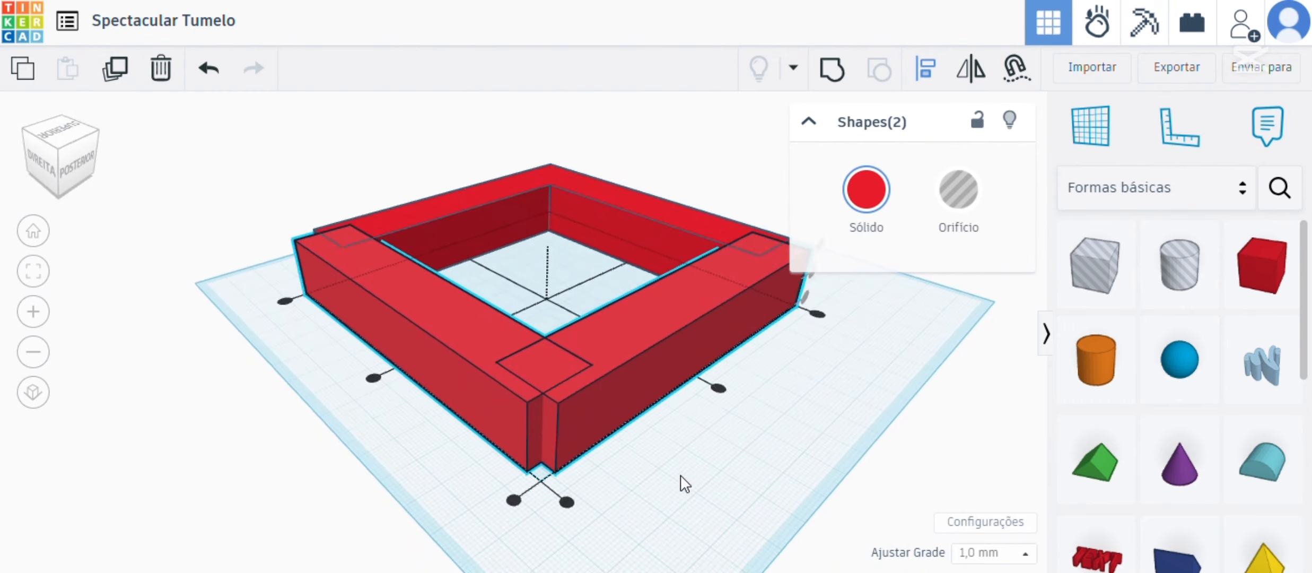
{"action": "right_click_drag", "start_coordinate": [681, 475], "coordinate": [588, 520]}
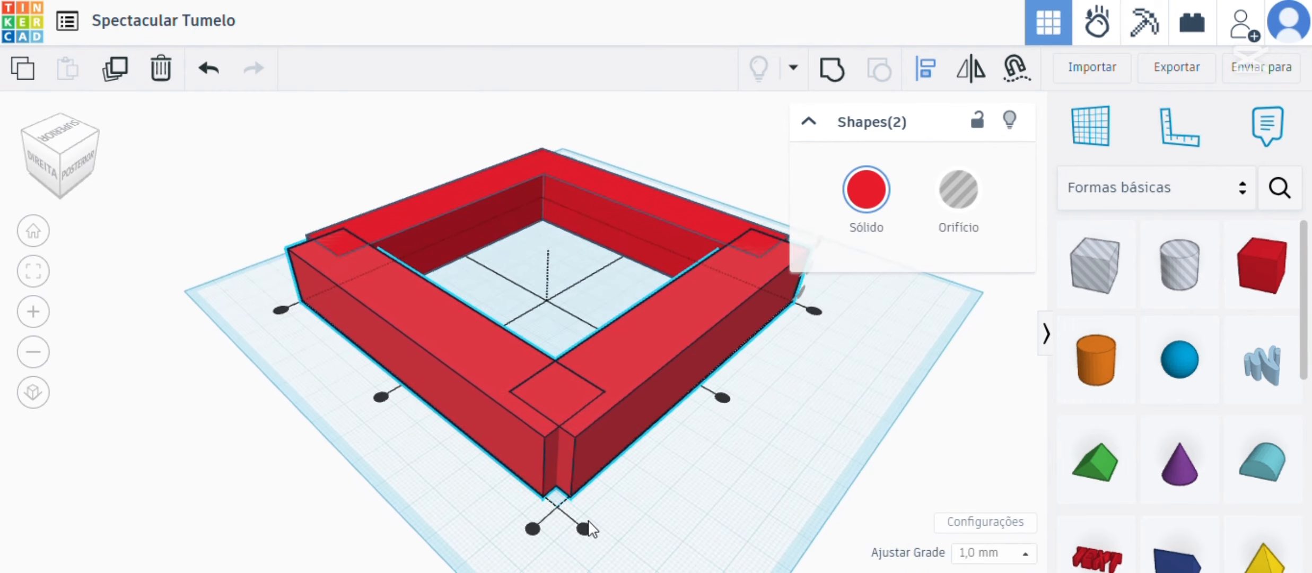
{"action": "left_click", "coordinate": [531, 529]}
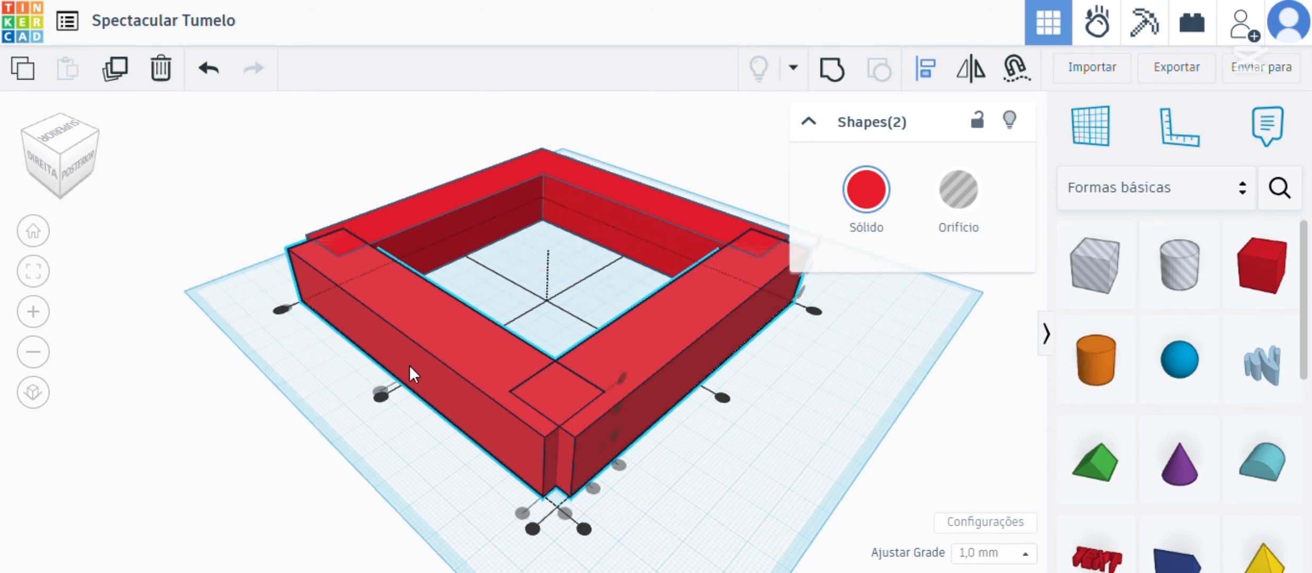
{"action": "left_click", "coordinate": [533, 527]}
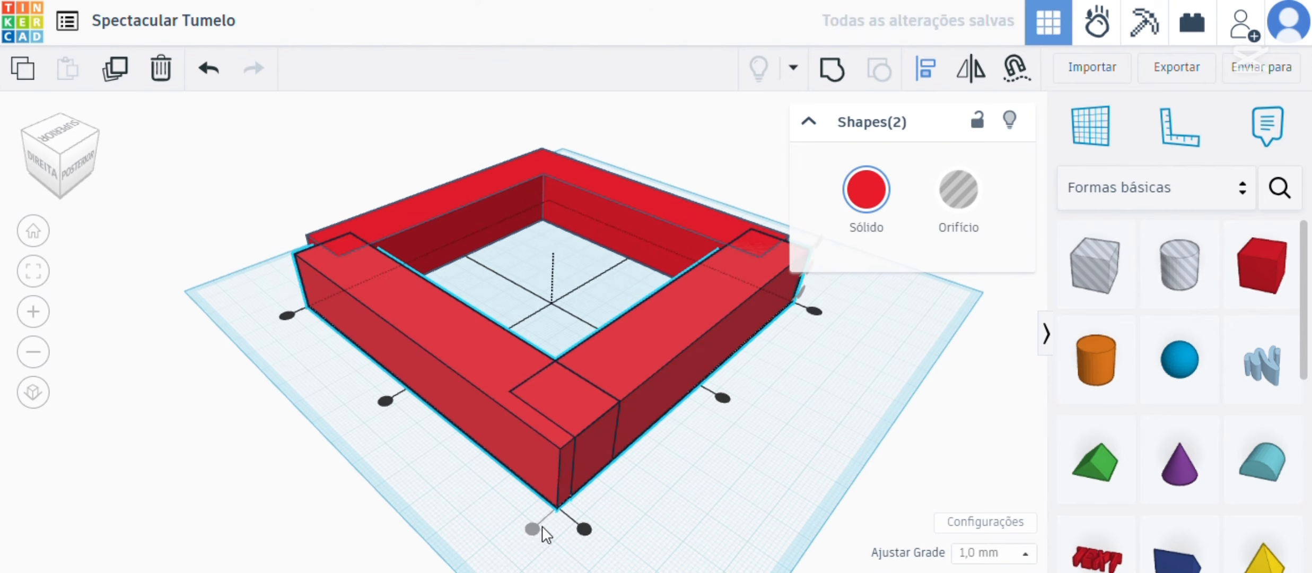
{"action": "left_click", "coordinate": [585, 528]}
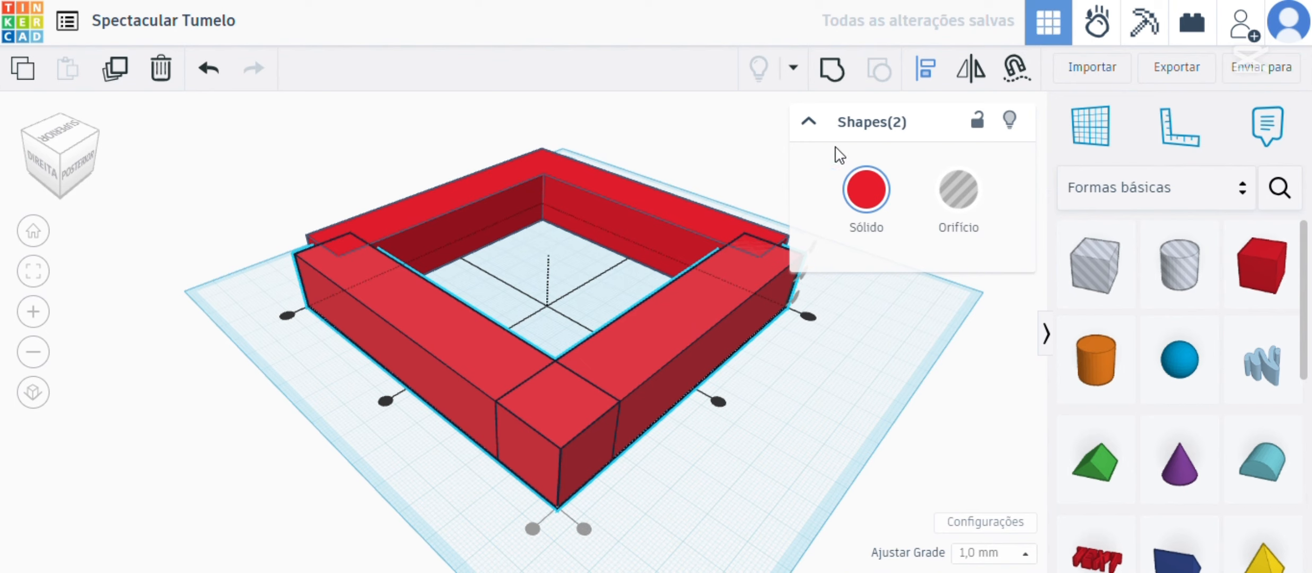
Step: Group the two newly aligned bars into a second L-shaped piece
{"action": "left_click", "coordinate": [832, 69]}
{"action": "left_click", "coordinate": [716, 495]}
{"action": "right_click_drag", "start_coordinate": [716, 495], "coordinate": [862, 483]}
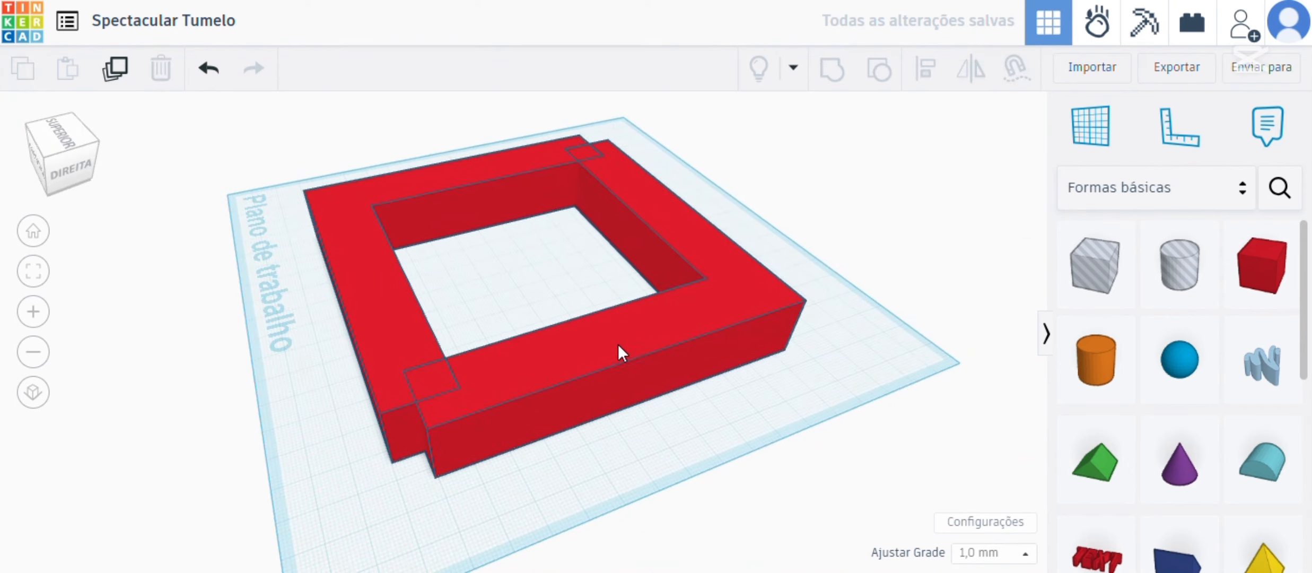
{"action": "right_click_drag", "start_coordinate": [702, 404], "coordinate": [436, 310]}
Step: Duplicate the remaining L-shaped piece in place on the workplane
{"action": "left_click", "coordinate": [390, 287]}
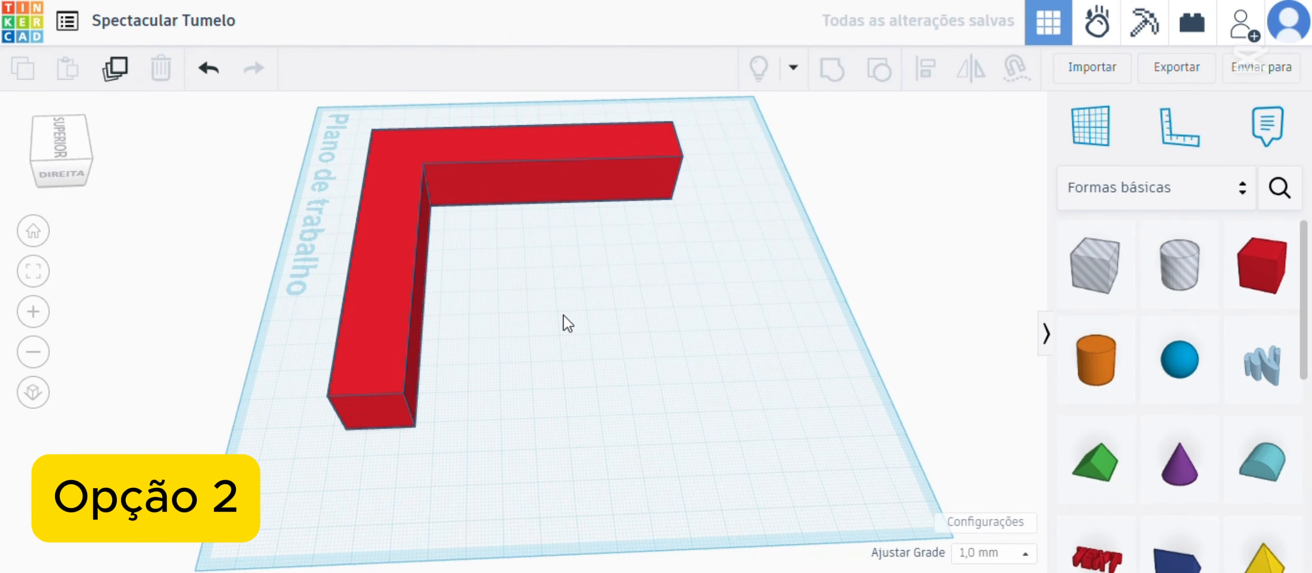
{"action": "right_click_drag", "start_coordinate": [550, 318], "coordinate": [504, 319]}
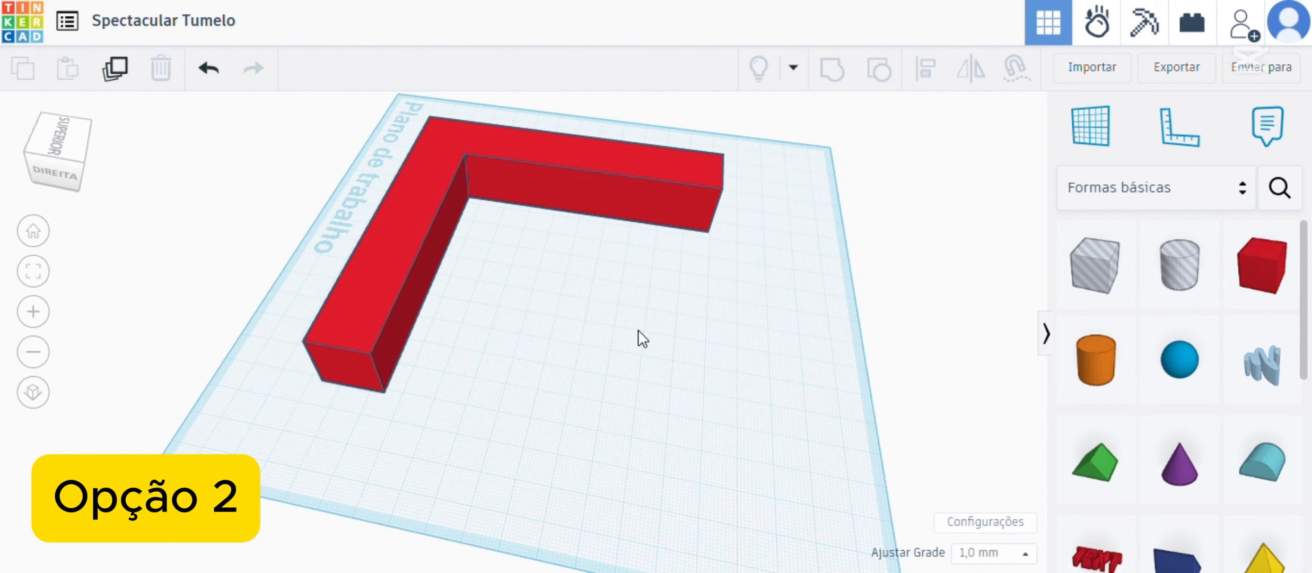
{"action": "right_click_drag", "start_coordinate": [695, 319], "coordinate": [709, 313]}
{"action": "left_click", "coordinate": [445, 199]}
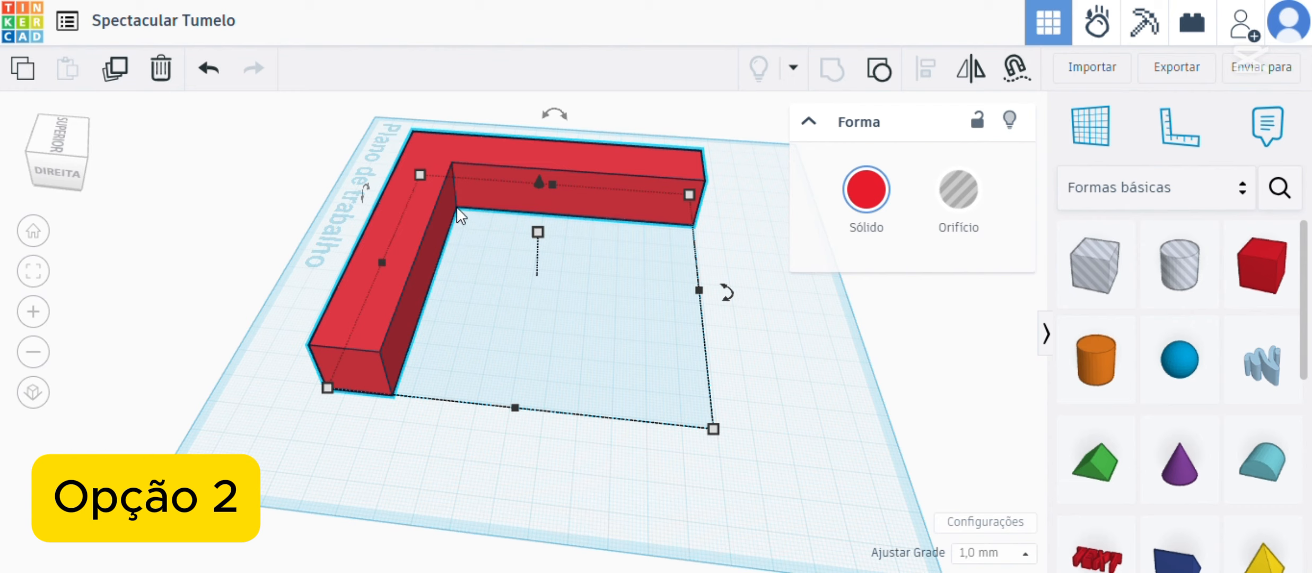
{"action": "left_click", "coordinate": [114, 73]}
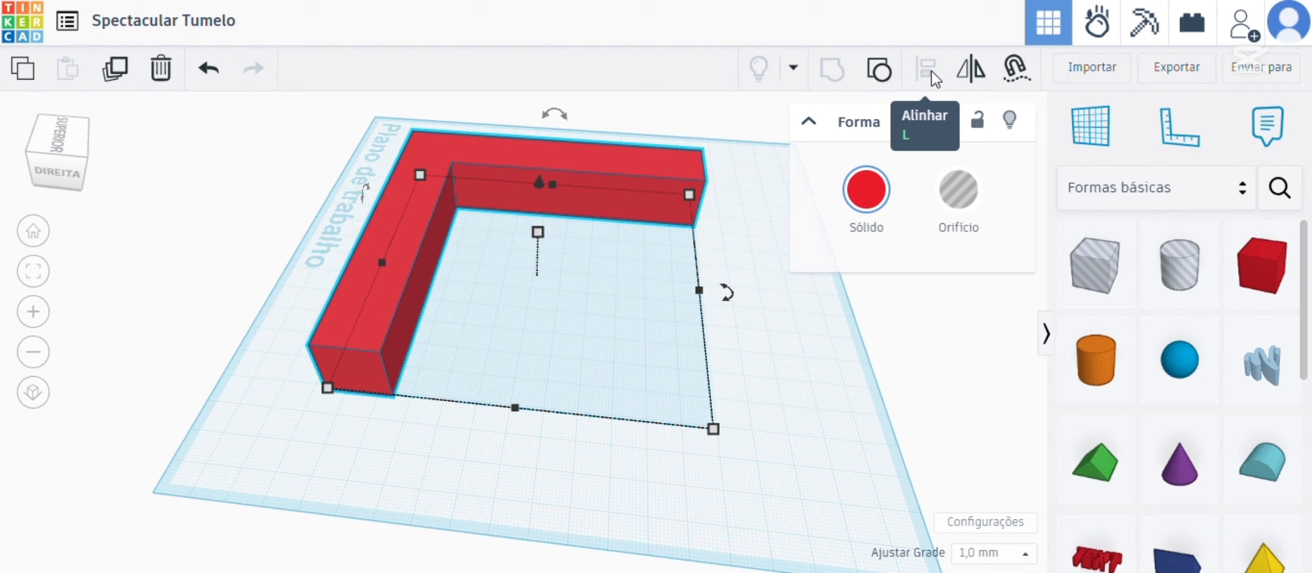
Step: Mirror the duplicated L-shaped piece along both horizontal axes so it closes the square frame with the original
{"action": "left_click", "coordinate": [971, 81]}
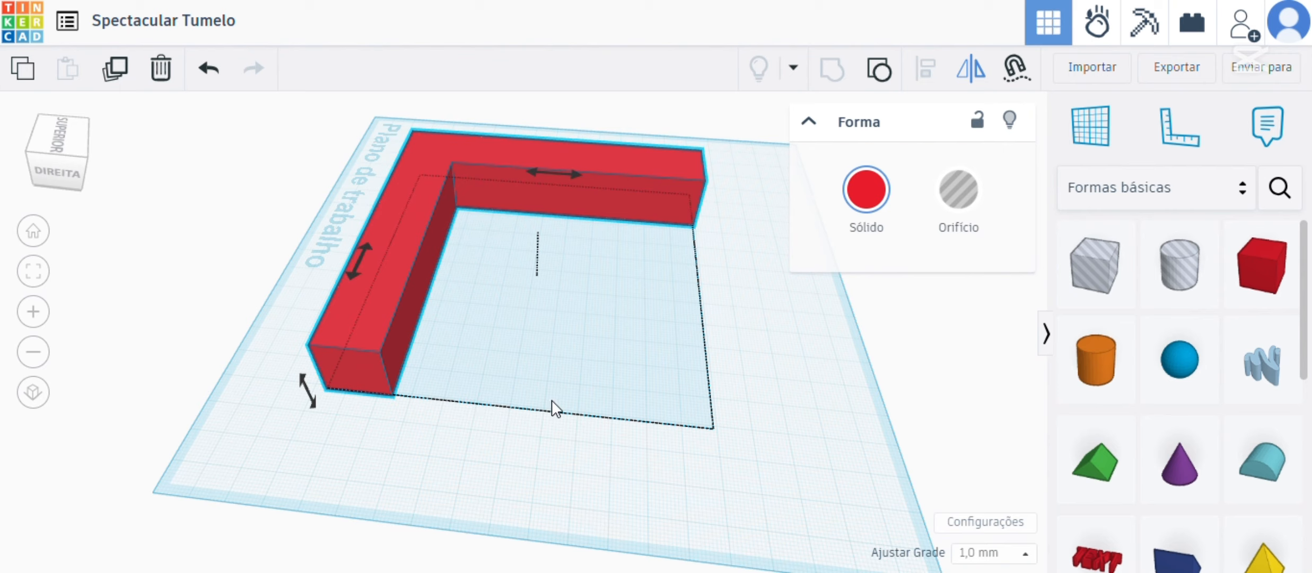
{"action": "left_click", "coordinate": [353, 267]}
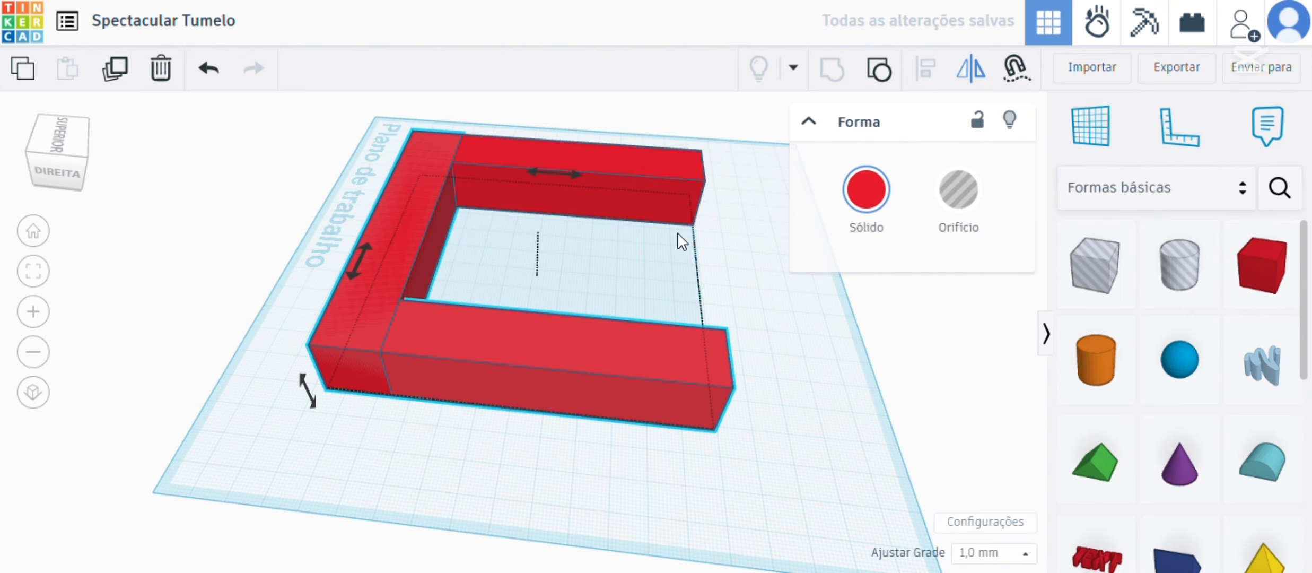
{"action": "left_click", "coordinate": [550, 173]}
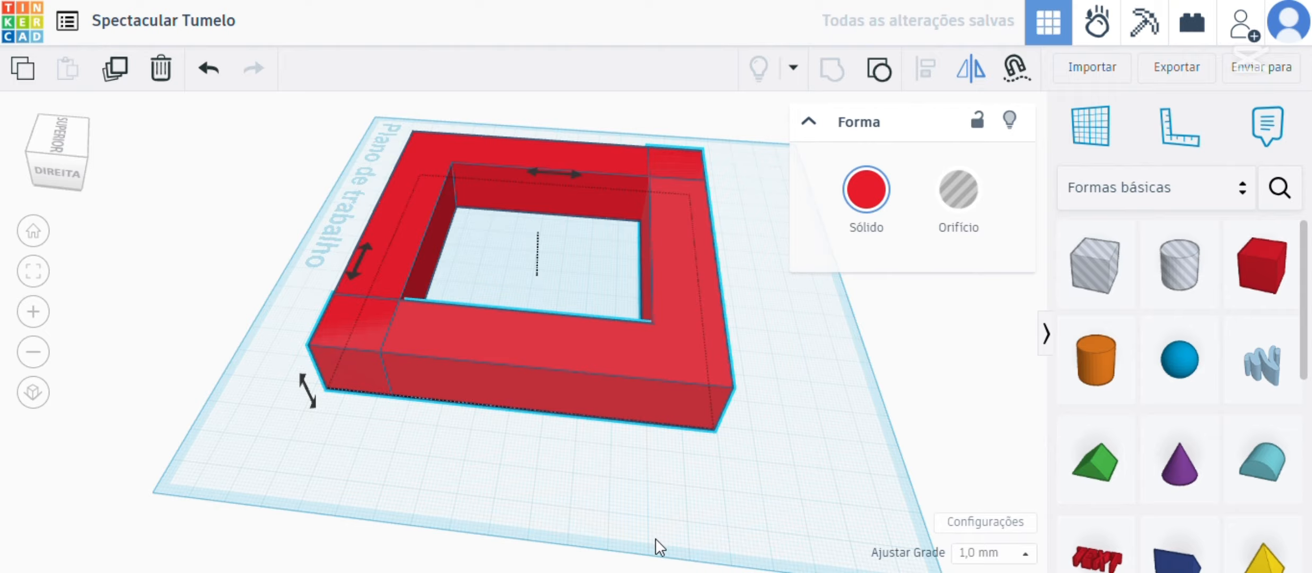
{"action": "left_click", "coordinate": [440, 484]}
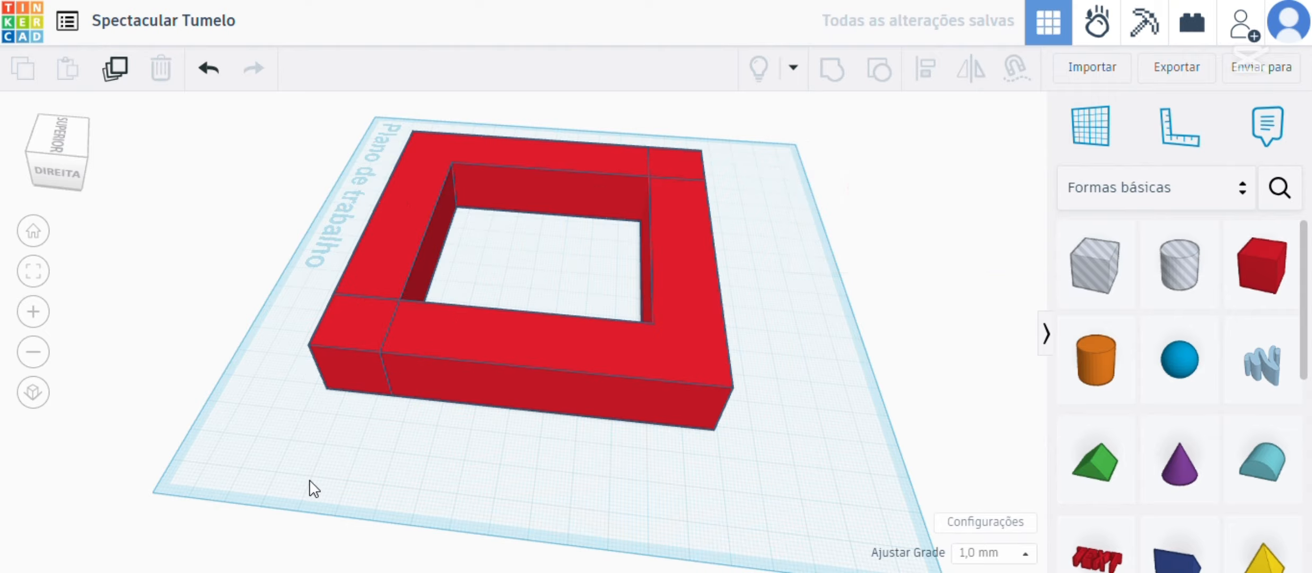
{"action": "right_click_drag", "start_coordinate": [363, 488], "coordinate": [696, 463]}
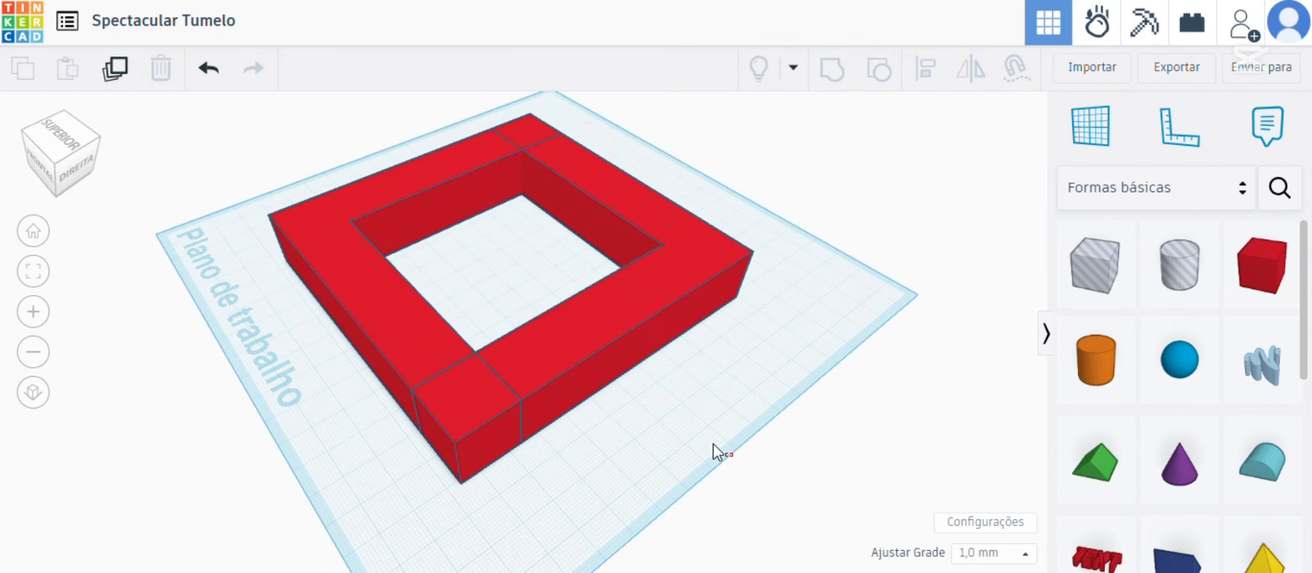
Step: Group the two L-shaped pieces into a single square frame
{"action": "left_click_drag", "start_coordinate": [712, 442], "coordinate": [296, 137]}
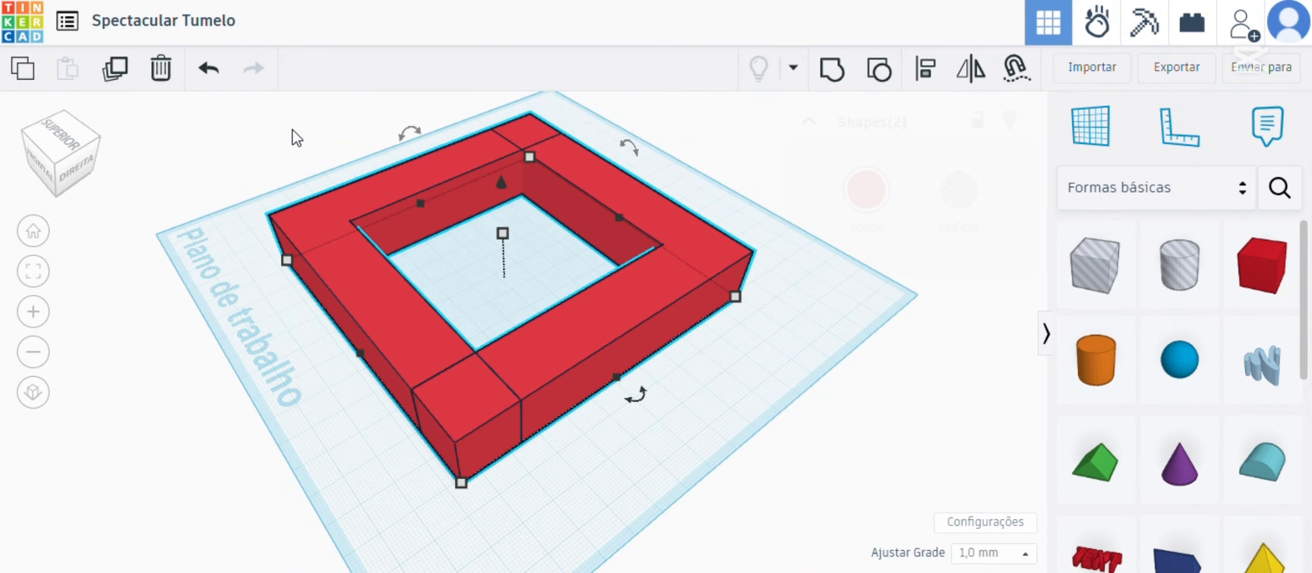
{"action": "left_click", "coordinate": [830, 88]}
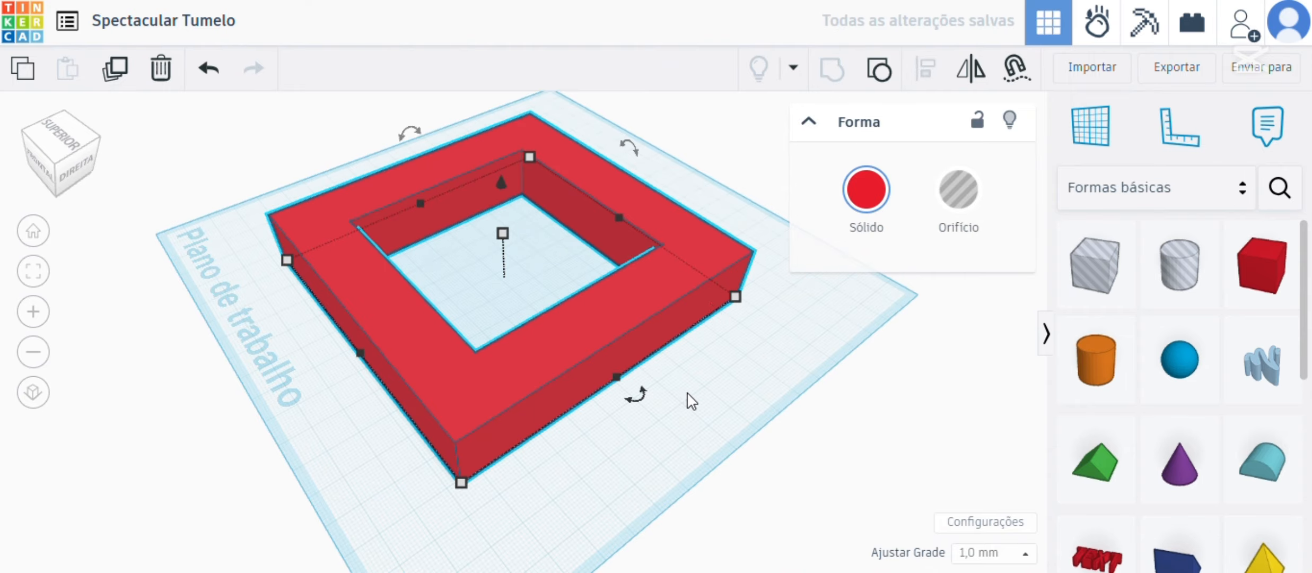
{"action": "left_click", "coordinate": [805, 418]}
Step: Place a solid cylinder on the workplane beside the frame's front corner and raise its height to 40 mm
{"action": "right_click_drag", "start_coordinate": [804, 417], "coordinate": [741, 331]}
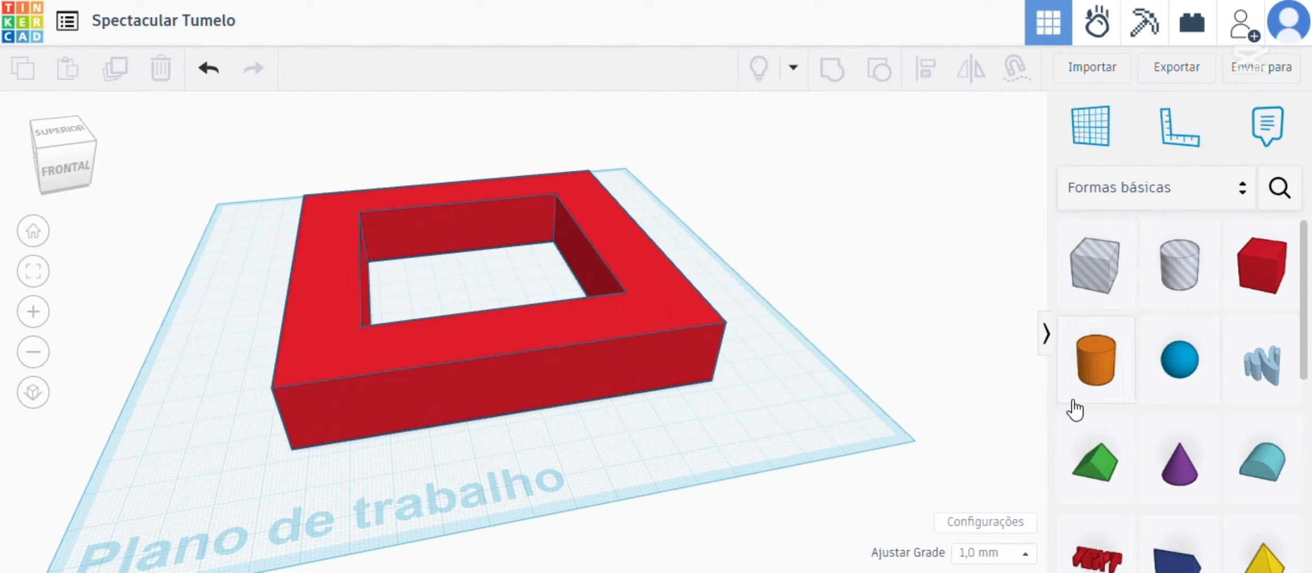
{"action": "left_click_drag", "start_coordinate": [1096, 360], "coordinate": [757, 401]}
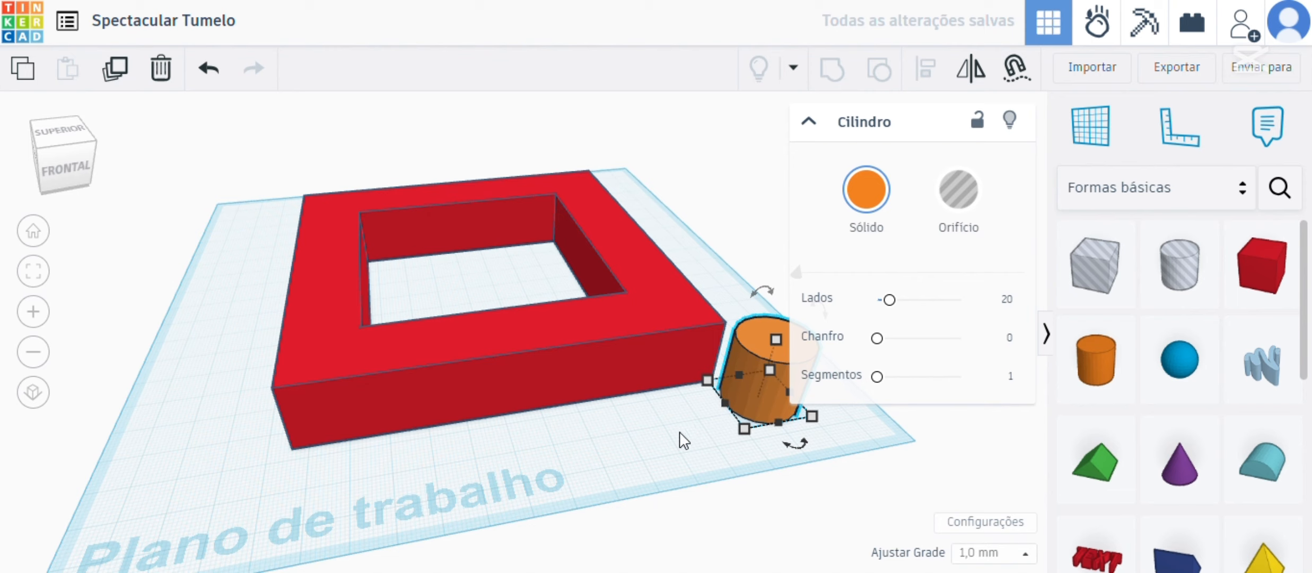
{"action": "right_click_drag", "start_coordinate": [803, 451], "coordinate": [631, 474]}
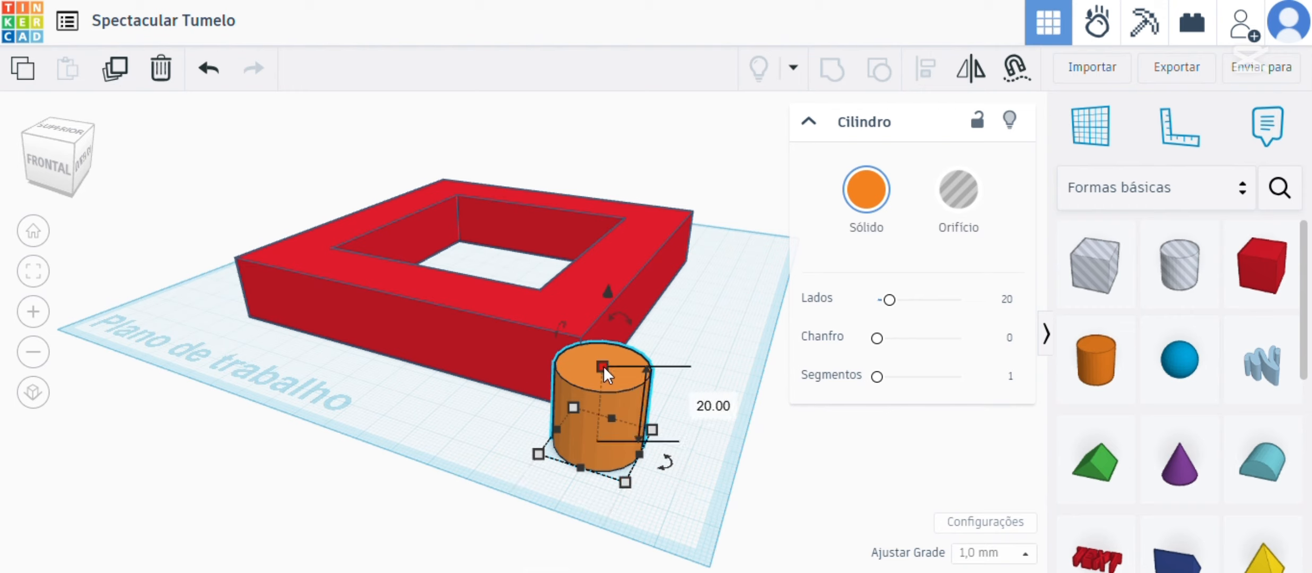
{"action": "left_click_drag", "start_coordinate": [604, 366], "coordinate": [605, 278]}
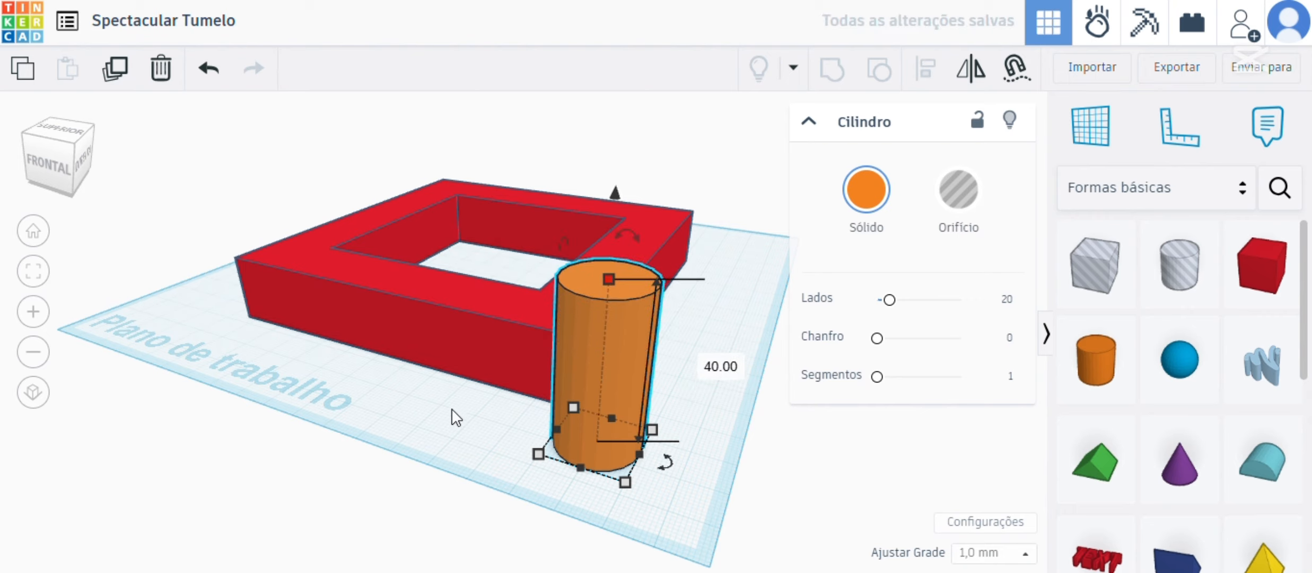
Step: Set the cylinder's number of sides to 64 to smooth its round surface, and inspect the result up close
{"action": "right_click_drag", "start_coordinate": [450, 408], "coordinate": [636, 372]}
{"action": "scroll", "coordinate": [637, 372], "scroll_direction": "up", "scroll_amount": 5}
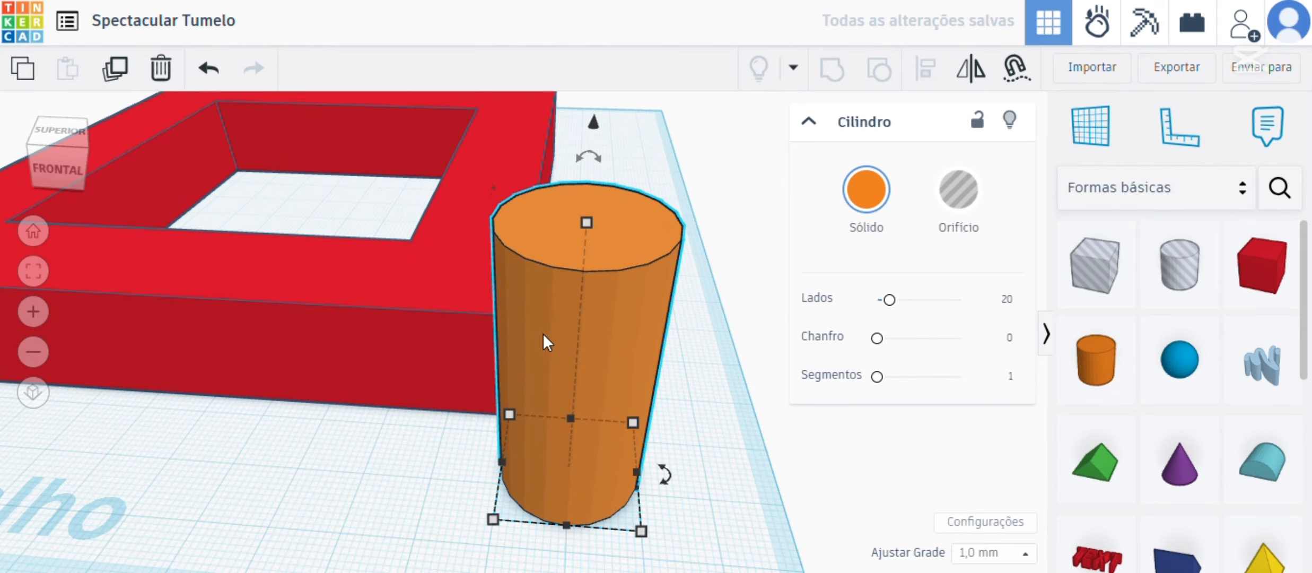
{"action": "scroll", "coordinate": [638, 331], "scroll_direction": "up", "scroll_amount": 3}
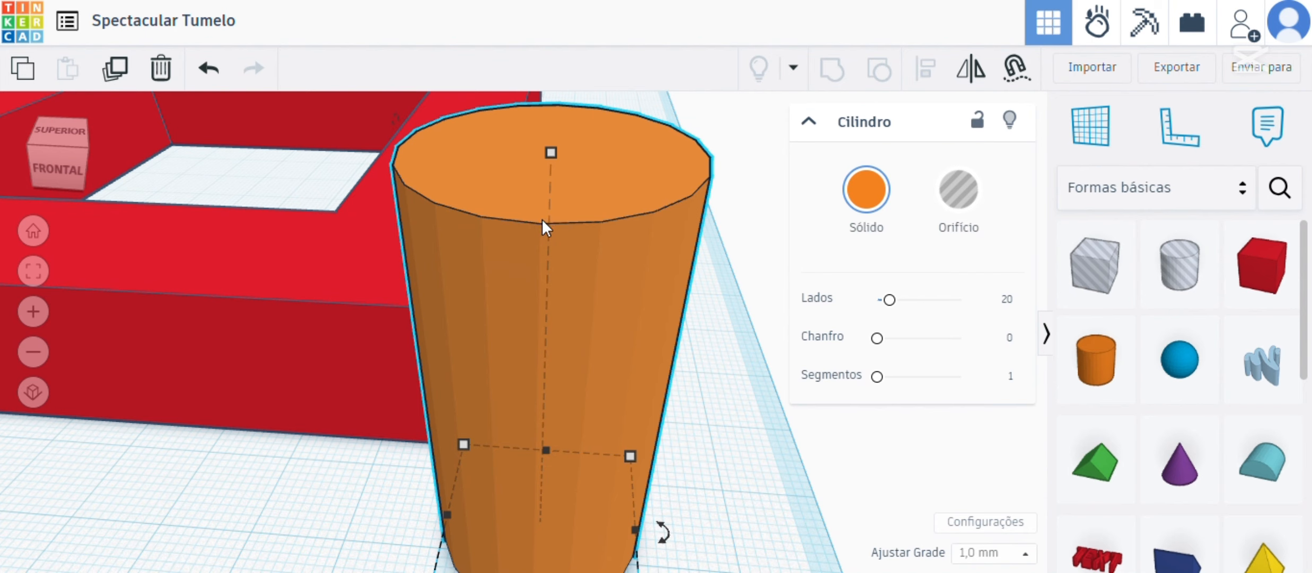
{"action": "scroll", "coordinate": [611, 278], "scroll_direction": "down", "scroll_amount": 2}
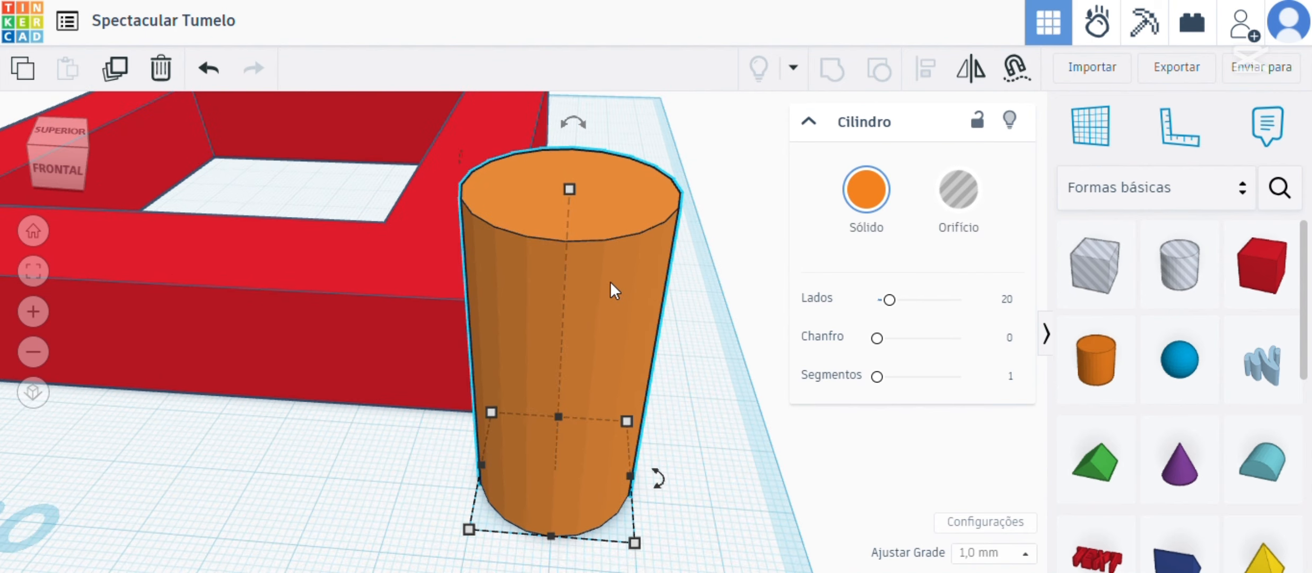
{"action": "scroll", "coordinate": [610, 281], "scroll_direction": "up", "scroll_amount": 1}
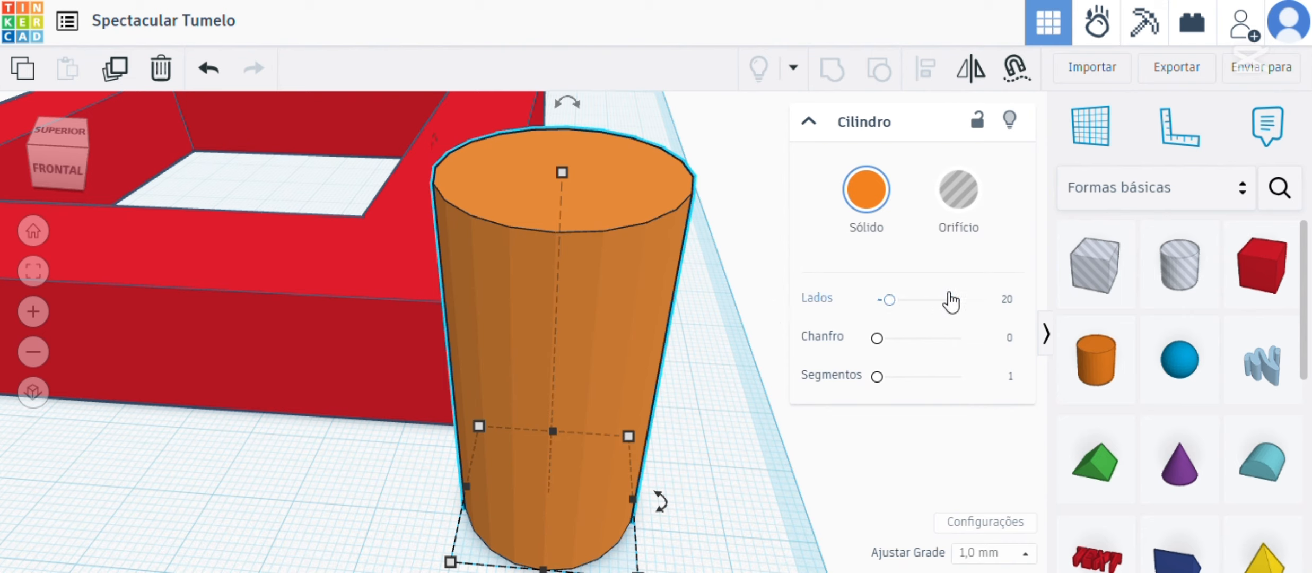
{"action": "left_click_drag", "start_coordinate": [889, 299], "coordinate": [987, 307]}
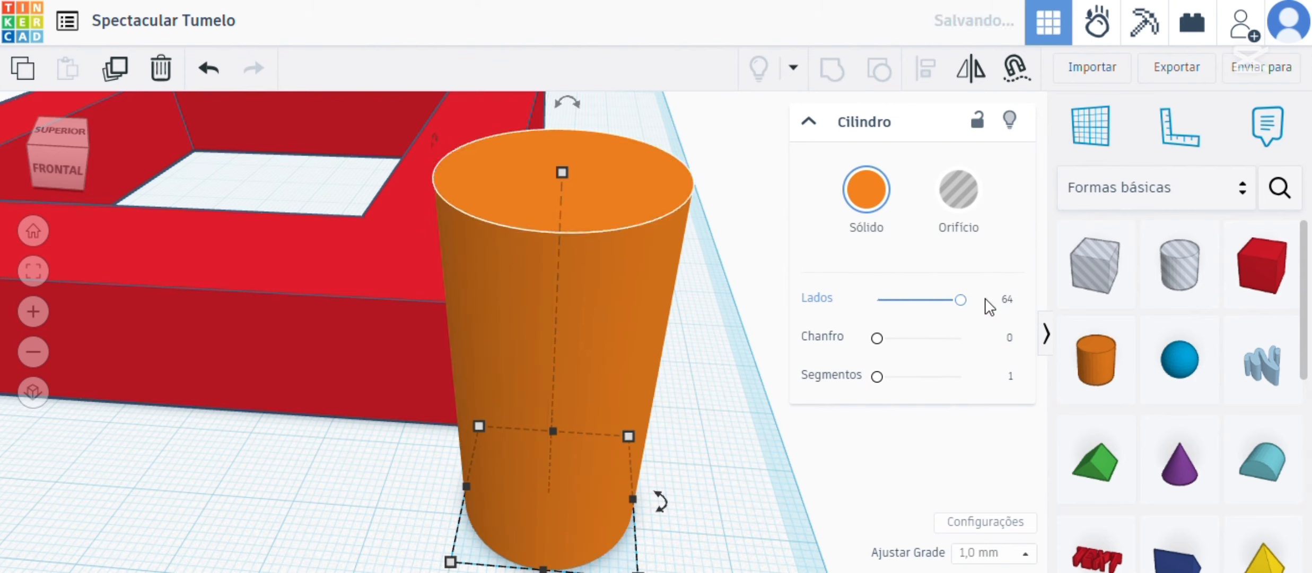
{"action": "left_click", "coordinate": [724, 369]}
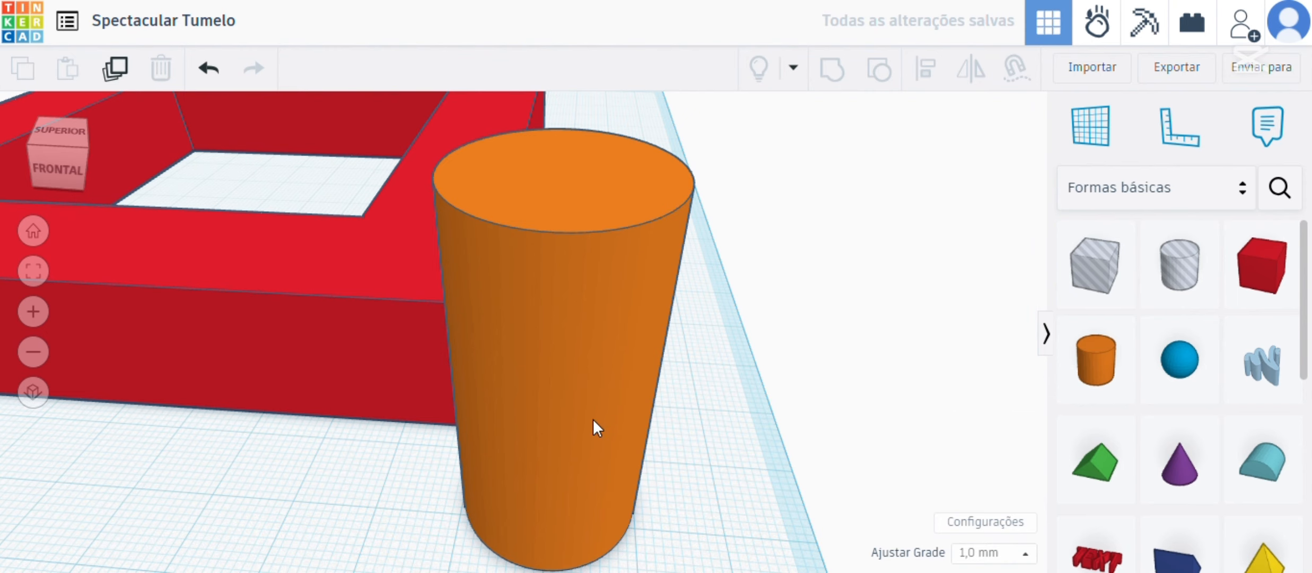
{"action": "scroll", "coordinate": [592, 418], "scroll_direction": "down", "scroll_amount": 3}
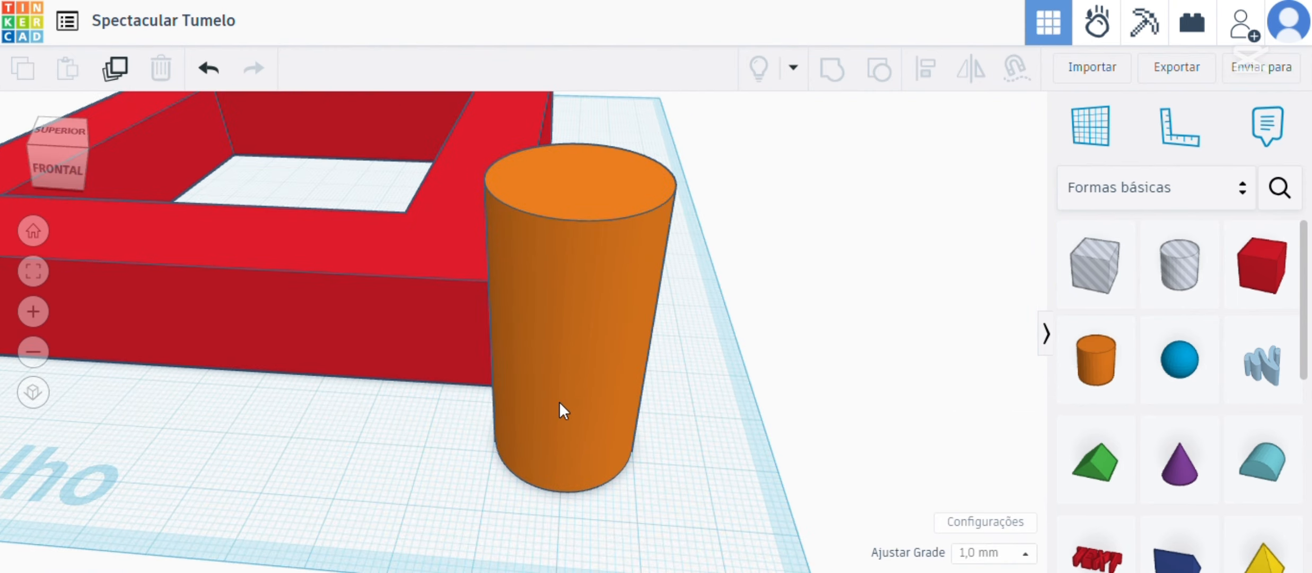
{"action": "right_click_drag", "start_coordinate": [545, 428], "coordinate": [585, 413]}
{"action": "middle_click_drag", "start_coordinate": [585, 413], "coordinate": [617, 418]}
{"action": "scroll", "coordinate": [617, 418], "scroll_direction": "up", "scroll_amount": 1}
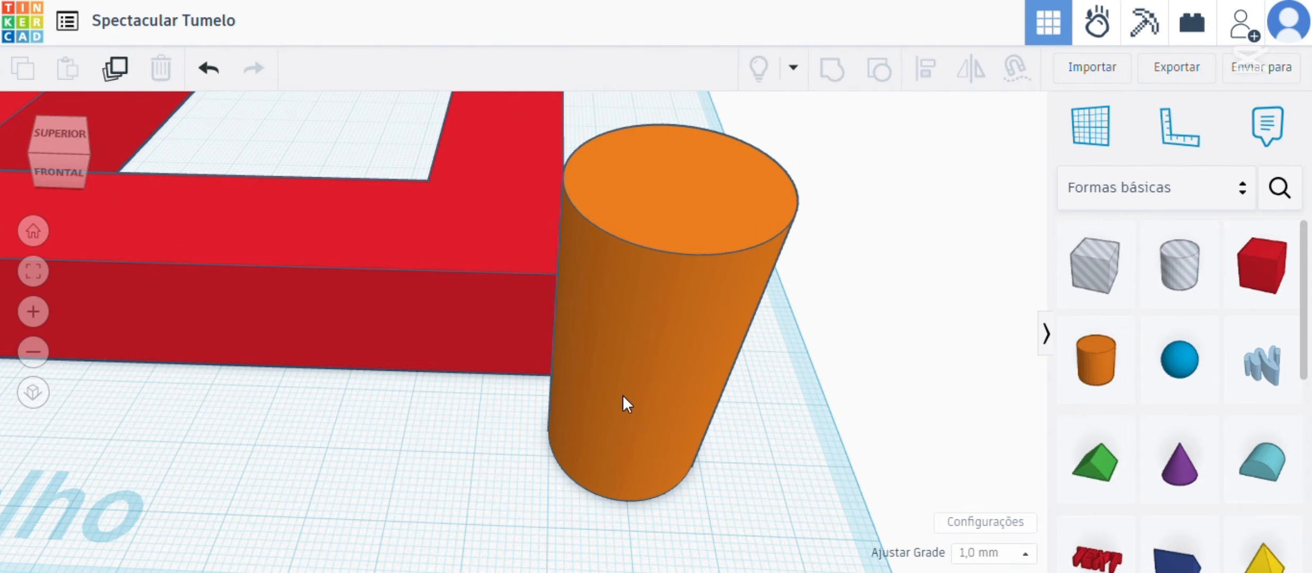
Step: Place a solid cone from the basic shapes on the top face of the orange cylinder
{"action": "scroll", "coordinate": [627, 387], "scroll_direction": "down", "scroll_amount": 1}
{"action": "right_click_drag", "start_coordinate": [666, 367], "coordinate": [709, 333]}
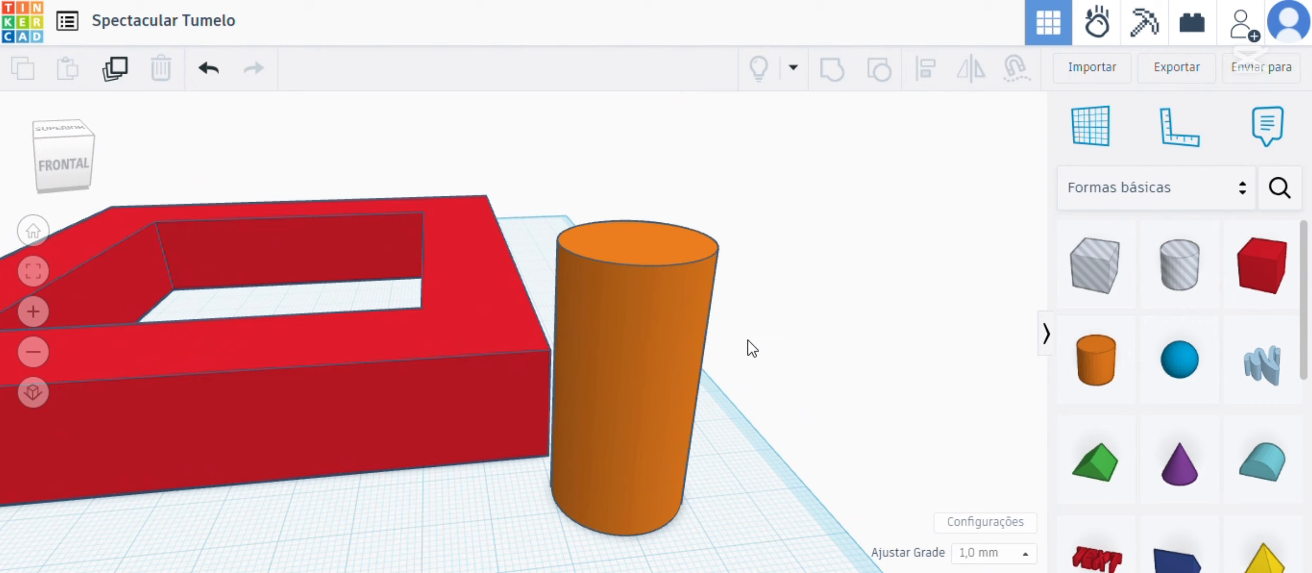
{"action": "scroll", "coordinate": [1212, 409], "scroll_direction": "down", "scroll_amount": 5}
{"action": "scroll", "coordinate": [1219, 436], "scroll_direction": "up", "scroll_amount": 3}
{"action": "scroll", "coordinate": [1200, 433], "scroll_direction": "up", "scroll_amount": 1}
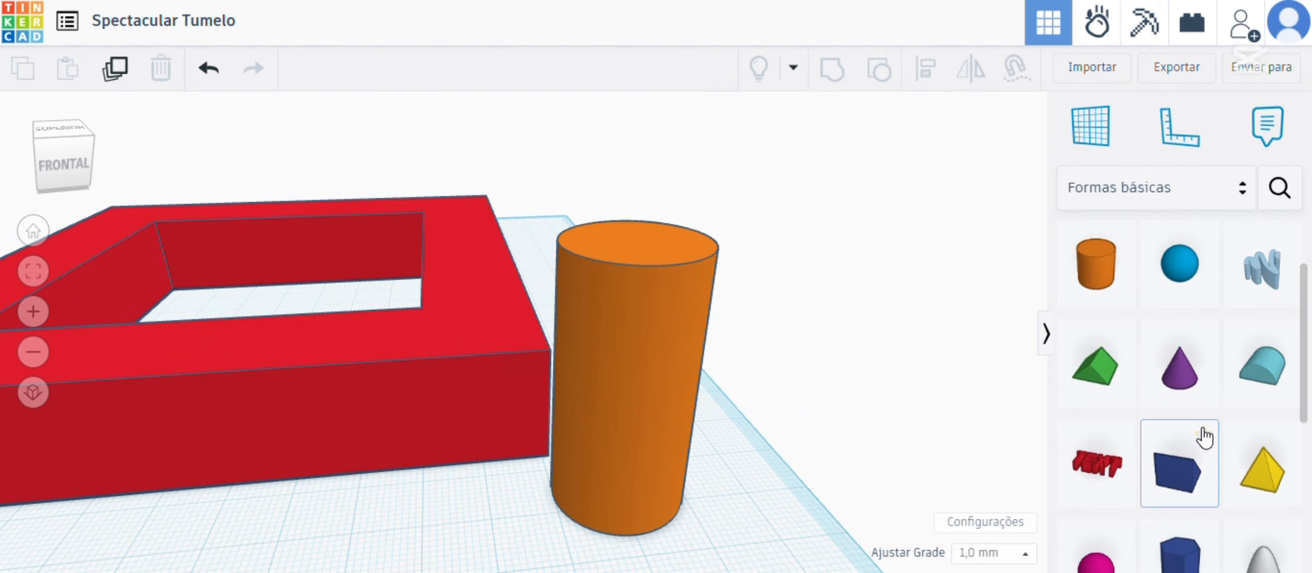
{"action": "scroll", "coordinate": [1193, 402], "scroll_direction": "up", "scroll_amount": 1}
{"action": "scroll", "coordinate": [1193, 397], "scroll_direction": "down", "scroll_amount": 1}
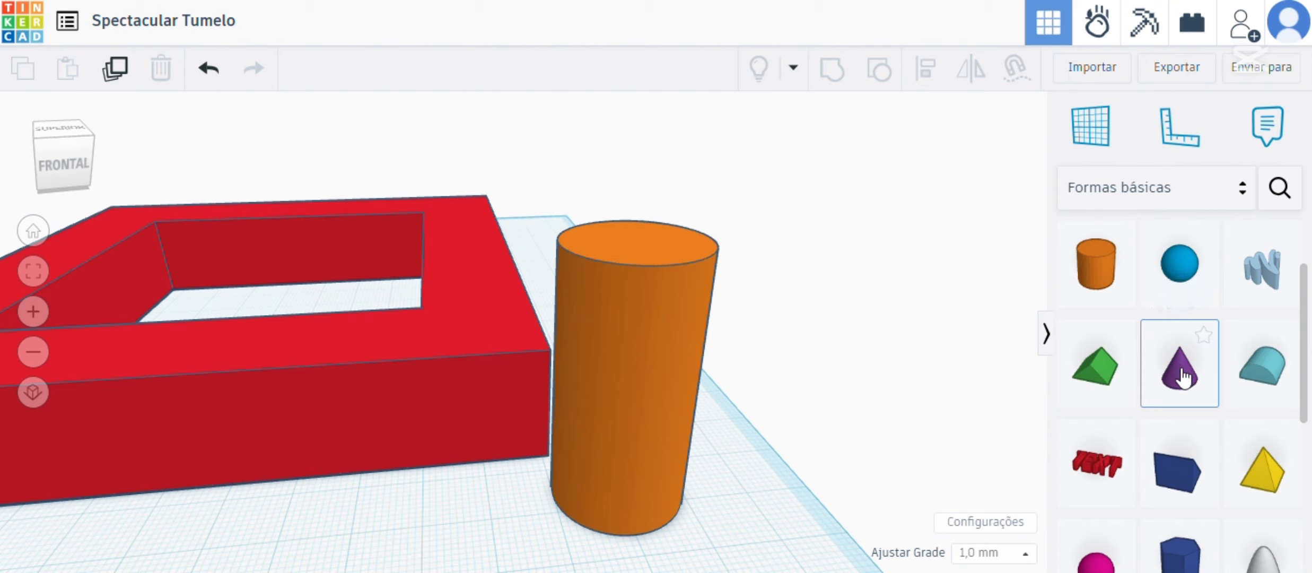
{"action": "left_click_drag", "start_coordinate": [1180, 378], "coordinate": [642, 242]}
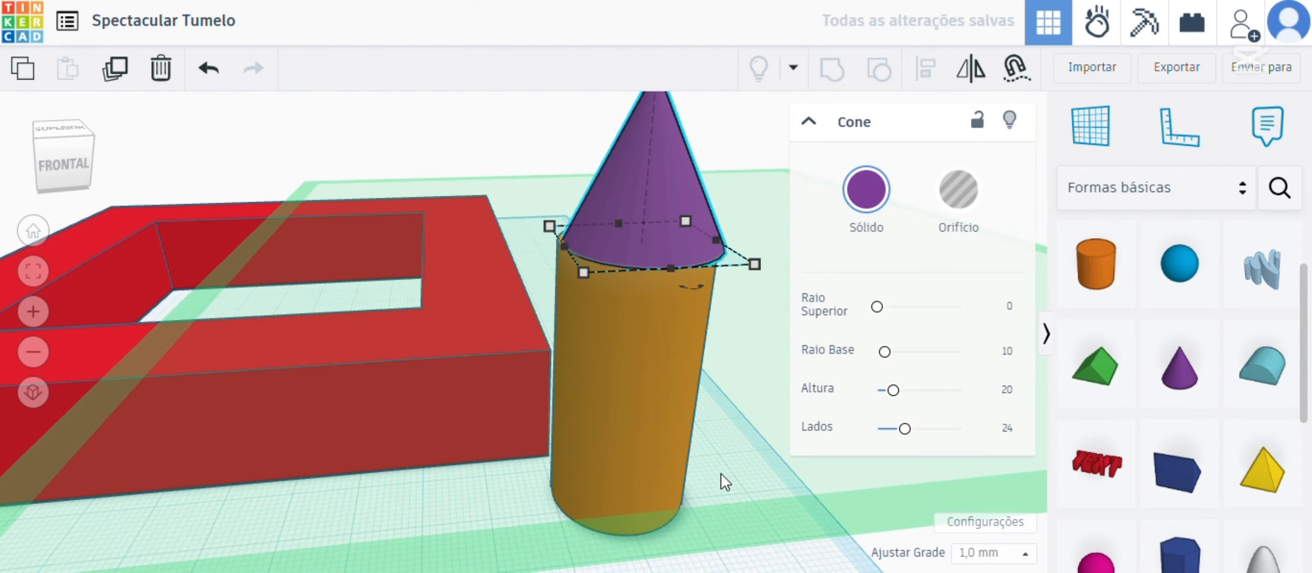
Step: Check how the cone sits on the cylinder and shift it slightly across the cylinder's top face
{"action": "right_click_drag", "start_coordinate": [735, 481], "coordinate": [775, 491]}
{"action": "scroll", "coordinate": [646, 394], "scroll_direction": "down", "scroll_amount": 5}
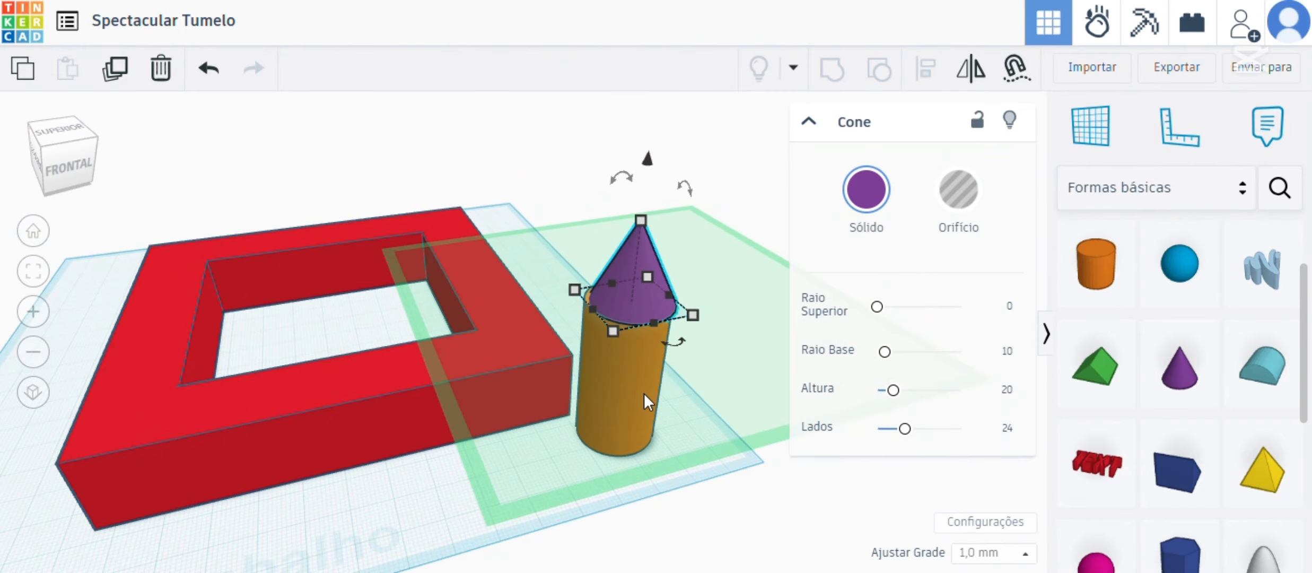
{"action": "right_click_drag", "start_coordinate": [643, 393], "coordinate": [561, 333]}
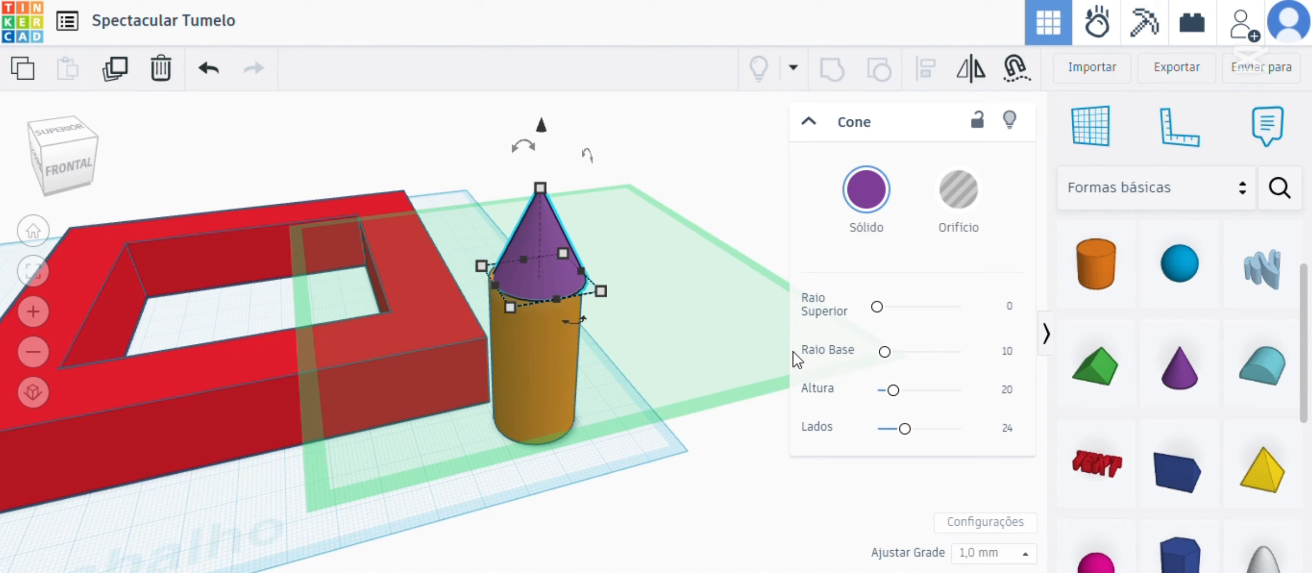
{"action": "left_click", "coordinate": [609, 446]}
{"action": "scroll", "coordinate": [509, 292], "scroll_direction": "up", "scroll_amount": 5}
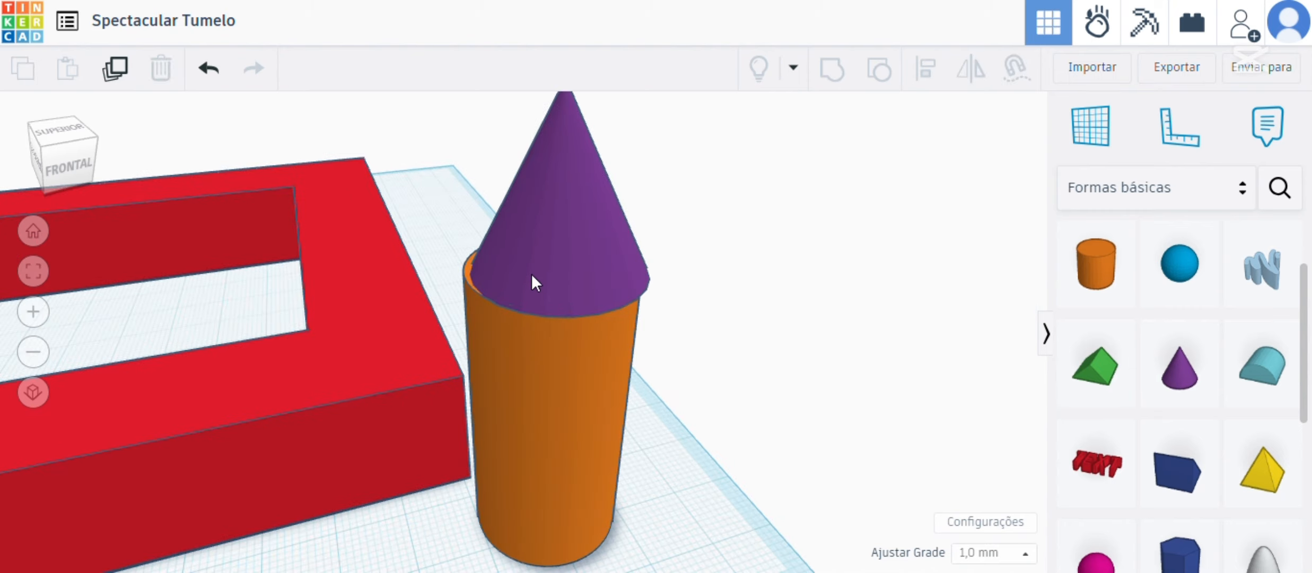
{"action": "scroll", "coordinate": [579, 374], "scroll_direction": "down", "scroll_amount": 4}
{"action": "right_click_drag", "start_coordinate": [600, 380], "coordinate": [621, 353]}
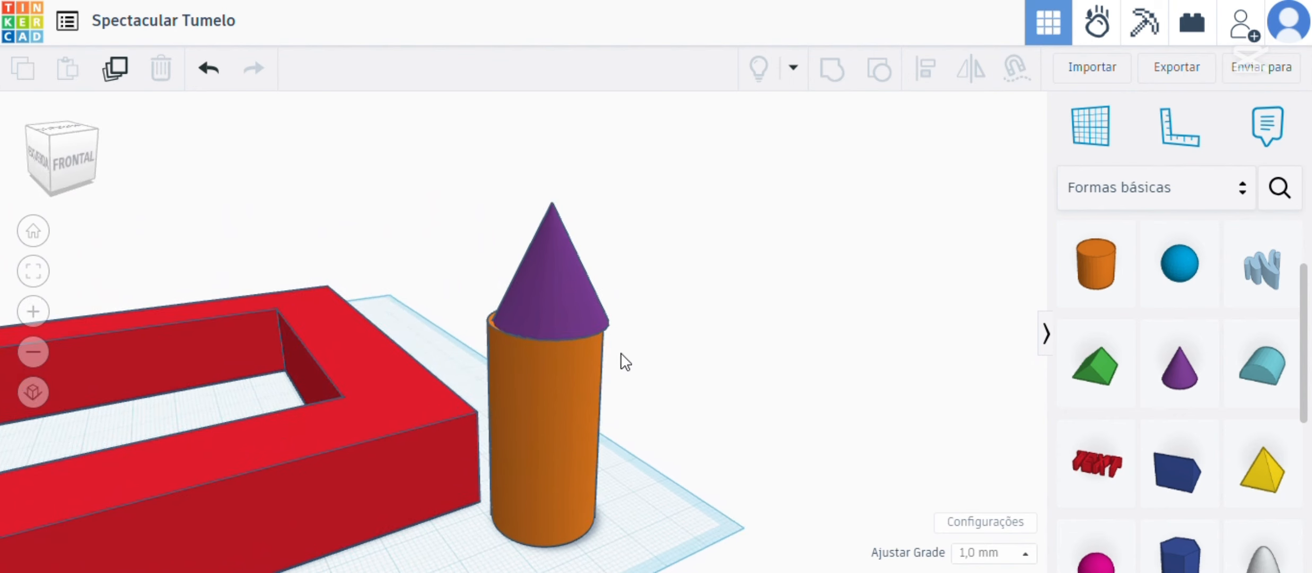
{"action": "scroll", "coordinate": [515, 318], "scroll_direction": "up", "scroll_amount": 2}
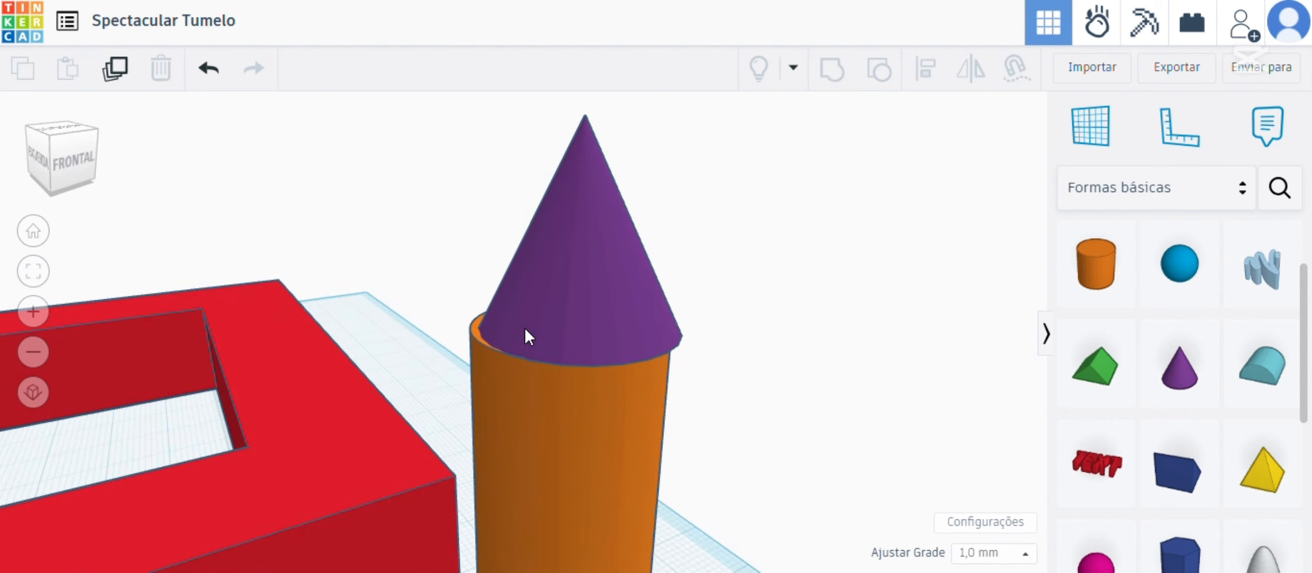
{"action": "left_click", "coordinate": [610, 333]}
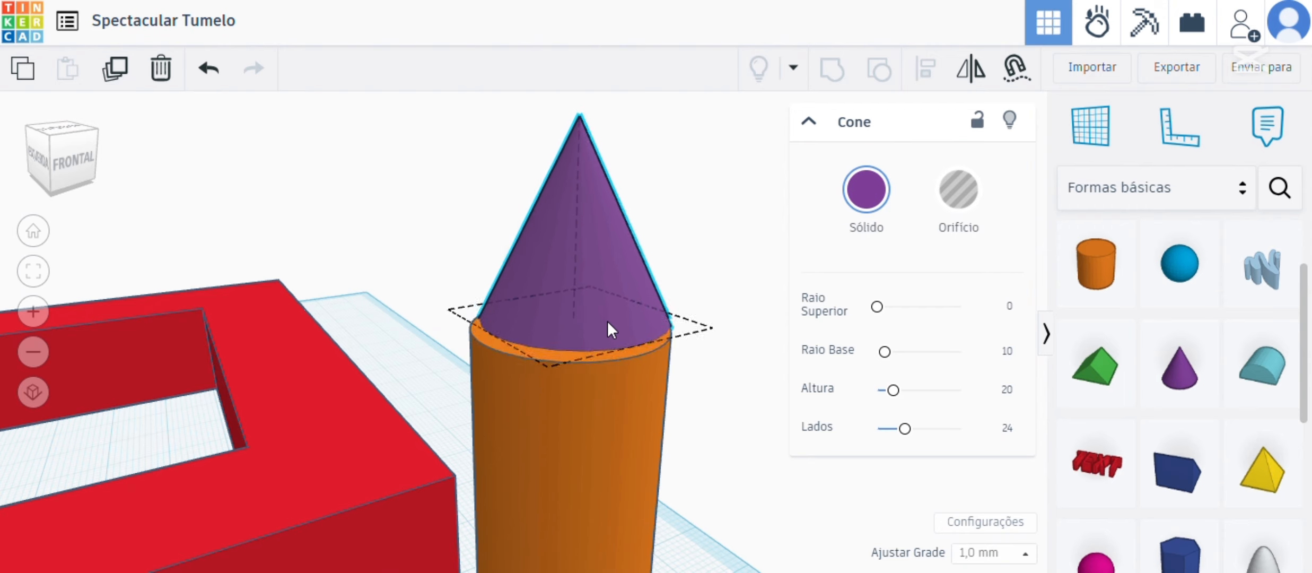
{"action": "left_click_drag", "start_coordinate": [607, 321], "coordinate": [633, 328]}
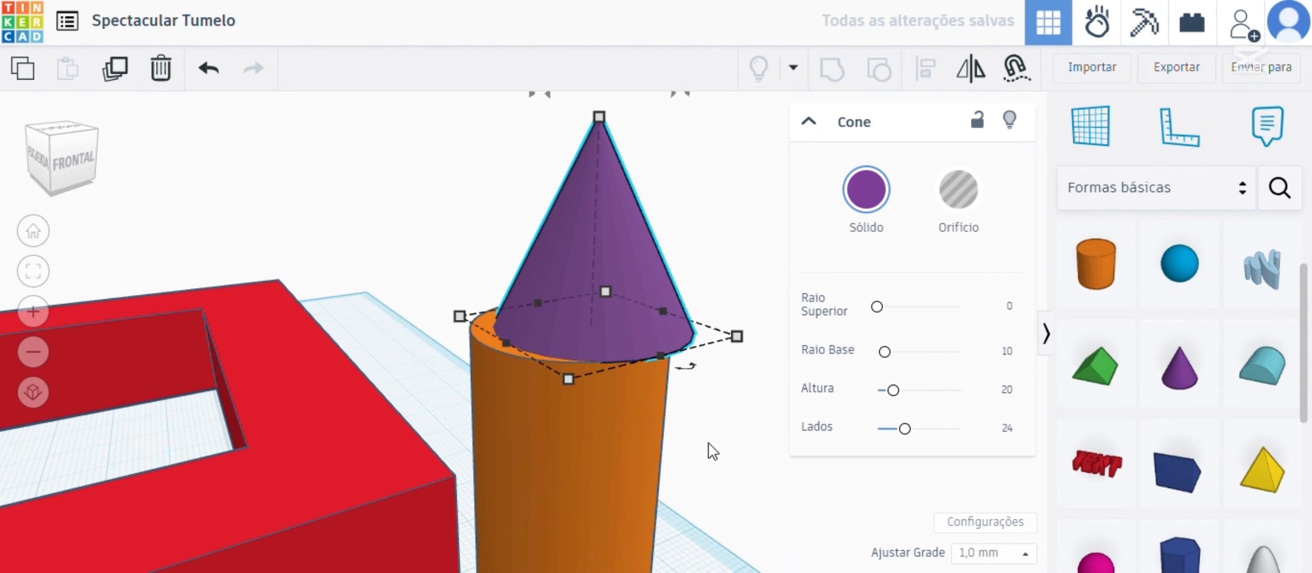
Step: Select the cone and cylinder together and align their centres along both horizontal axes
{"action": "middle_click_drag", "start_coordinate": [709, 447], "coordinate": [640, 375]}
{"action": "scroll", "coordinate": [487, 456], "scroll_direction": "down", "scroll_amount": 3}
{"action": "middle_click_drag", "start_coordinate": [525, 416], "coordinate": [552, 425]}
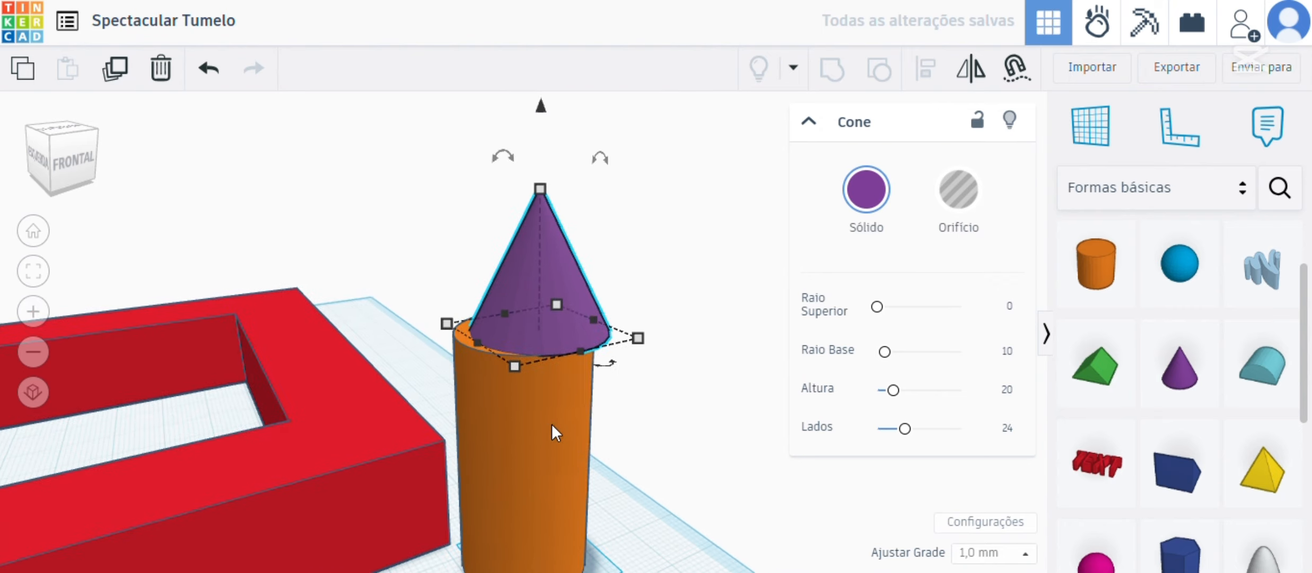
{"action": "left_click", "coordinate": [644, 395]}
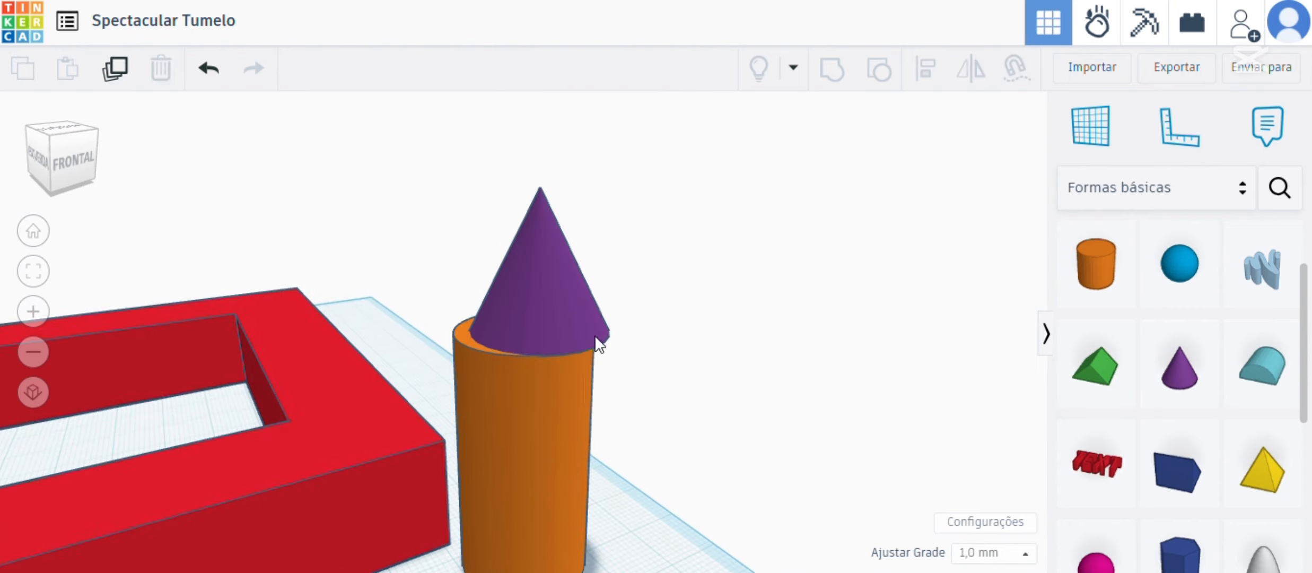
{"action": "left_click_drag", "start_coordinate": [621, 425], "coordinate": [586, 378]}
{"action": "left_click_drag", "start_coordinate": [532, 296], "coordinate": [486, 278]}
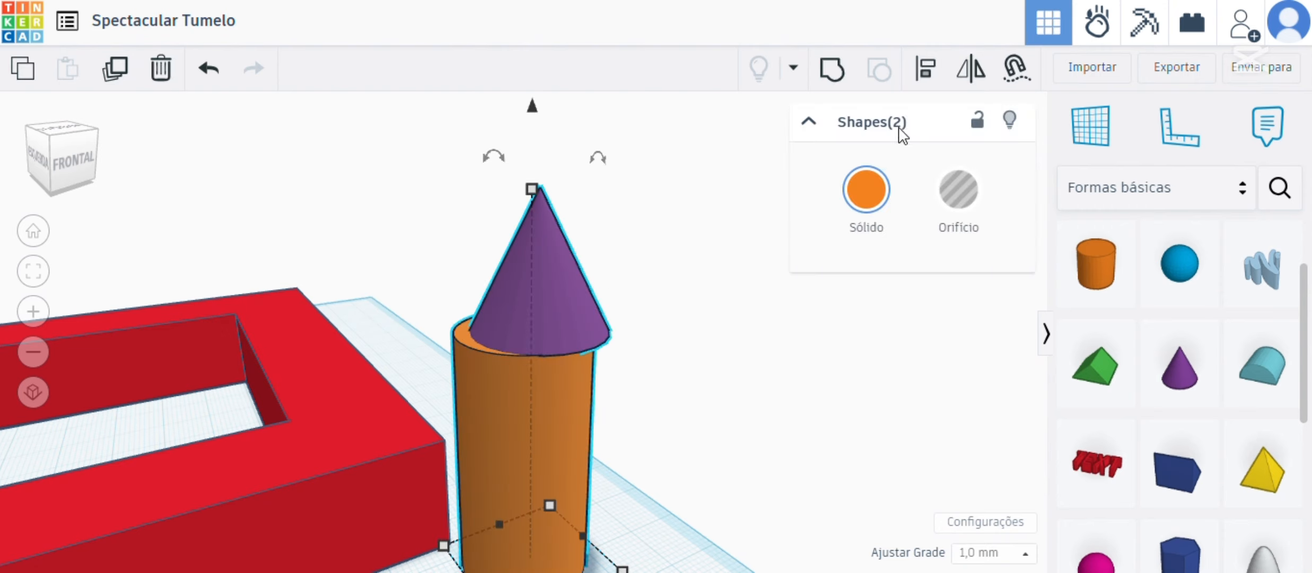
{"action": "left_click", "coordinate": [926, 78]}
{"action": "middle_click_drag", "start_coordinate": [726, 354], "coordinate": [706, 380]}
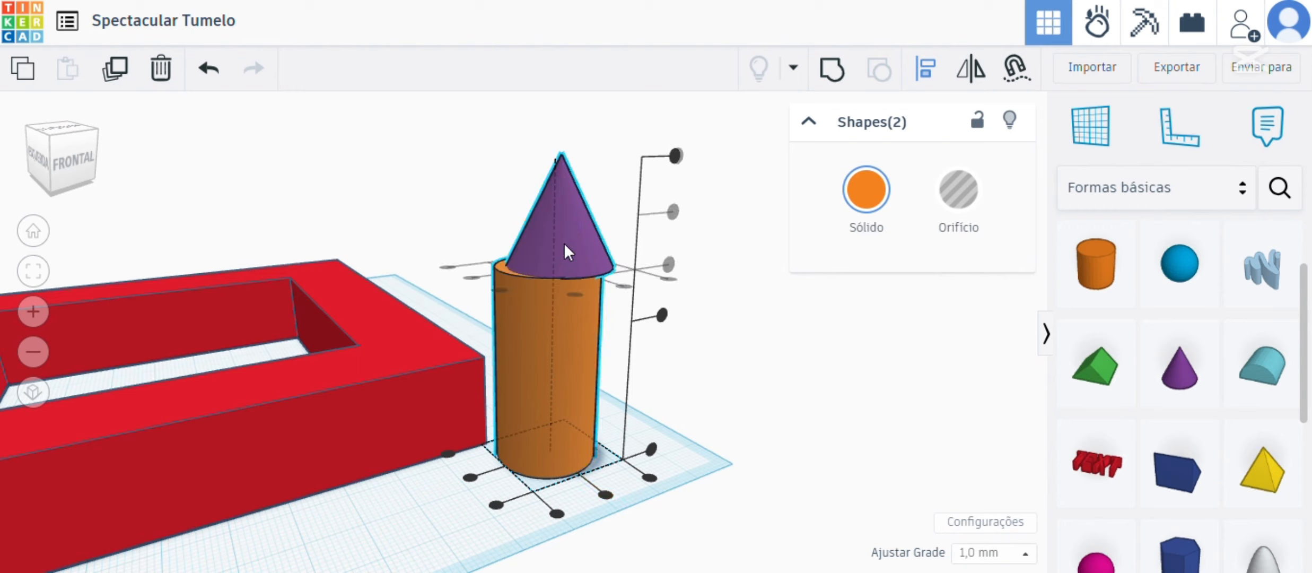
{"action": "left_click", "coordinate": [606, 495]}
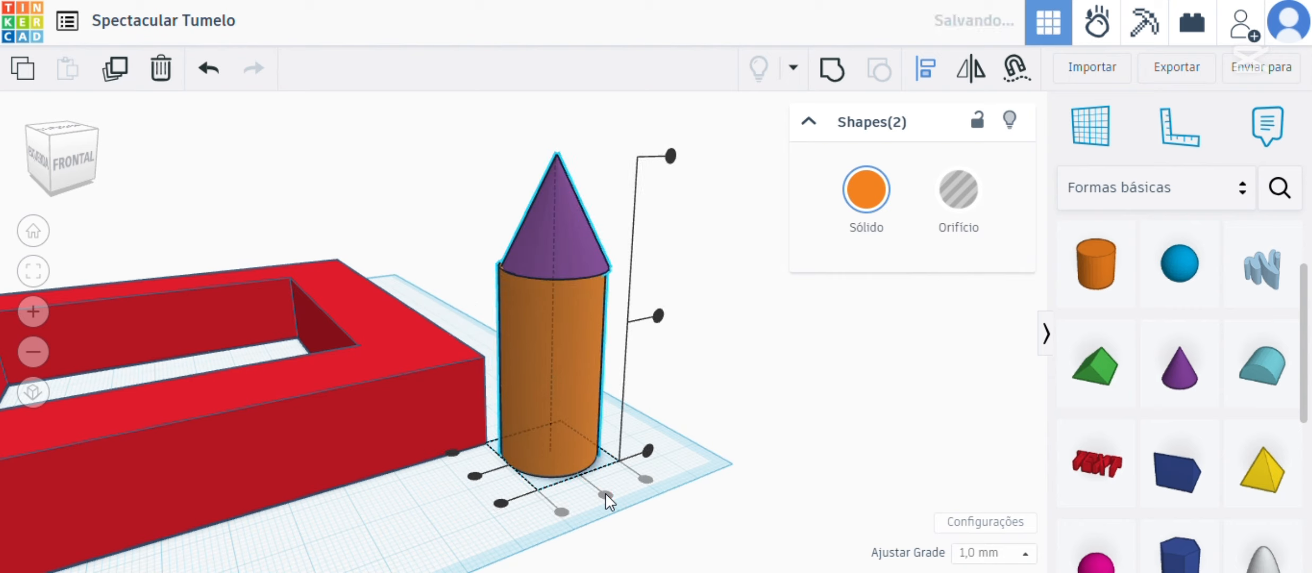
{"action": "left_click", "coordinate": [474, 476]}
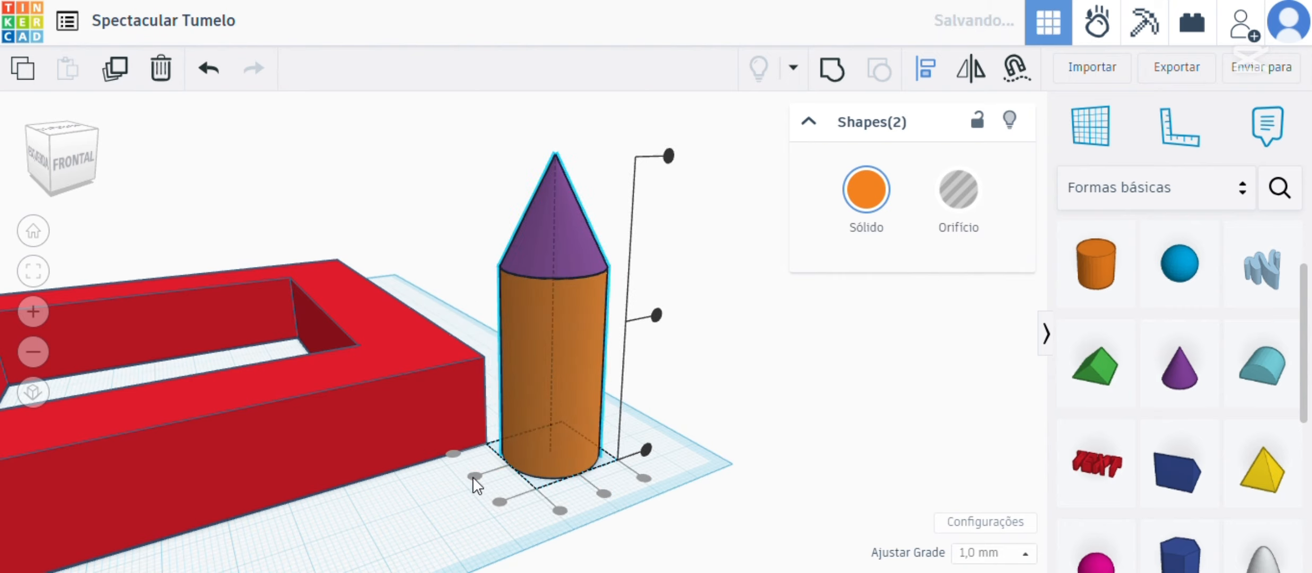
Step: Set the cone's number of sides to 64 to smooth it to match the cylinder
{"action": "left_click", "coordinate": [706, 406]}
{"action": "scroll", "coordinate": [600, 281], "scroll_direction": "up", "scroll_amount": 5}
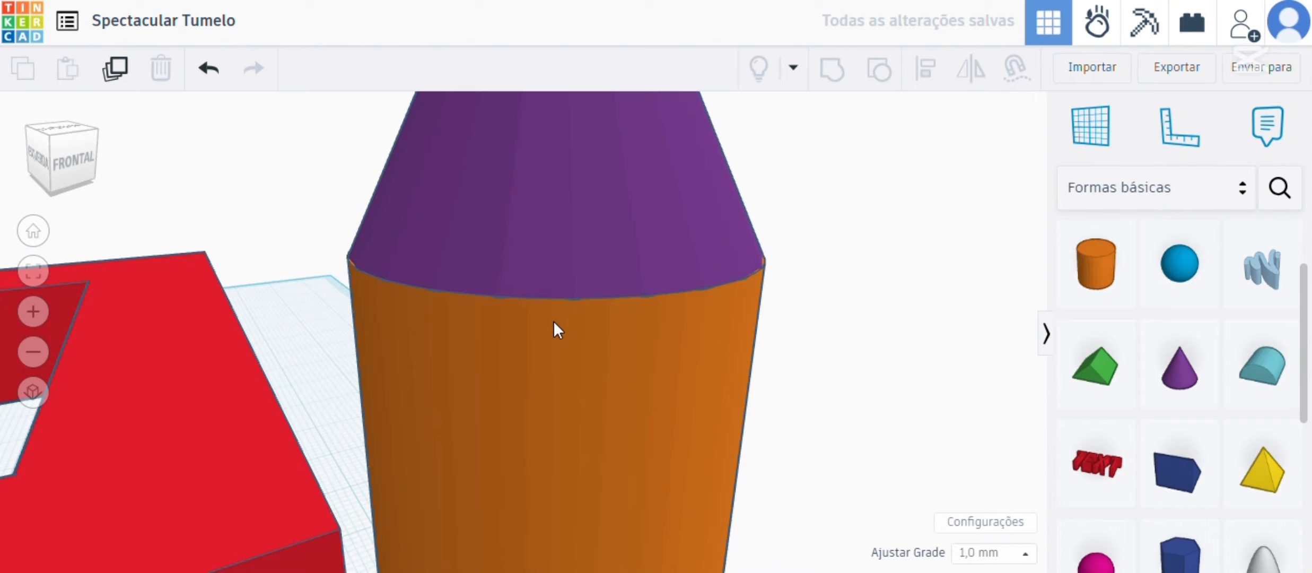
{"action": "left_click", "coordinate": [588, 212]}
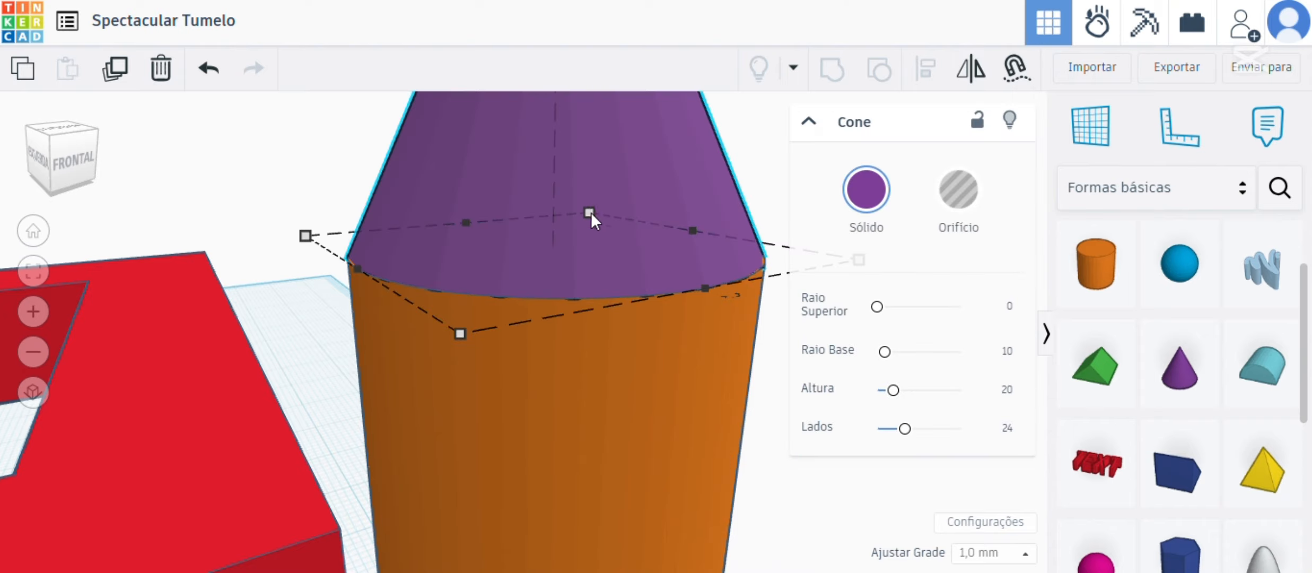
{"action": "right_click_drag", "start_coordinate": [590, 212], "coordinate": [583, 381]}
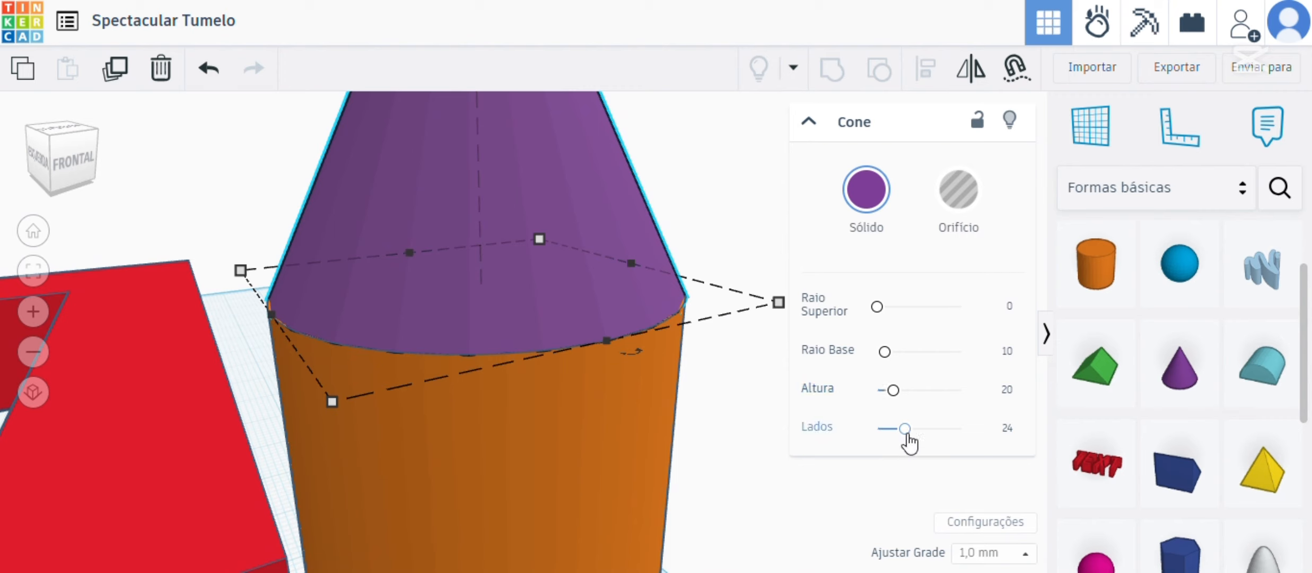
{"action": "left_click_drag", "start_coordinate": [904, 428], "coordinate": [1035, 424]}
{"action": "scroll", "coordinate": [732, 462], "scroll_direction": "down", "scroll_amount": 5}
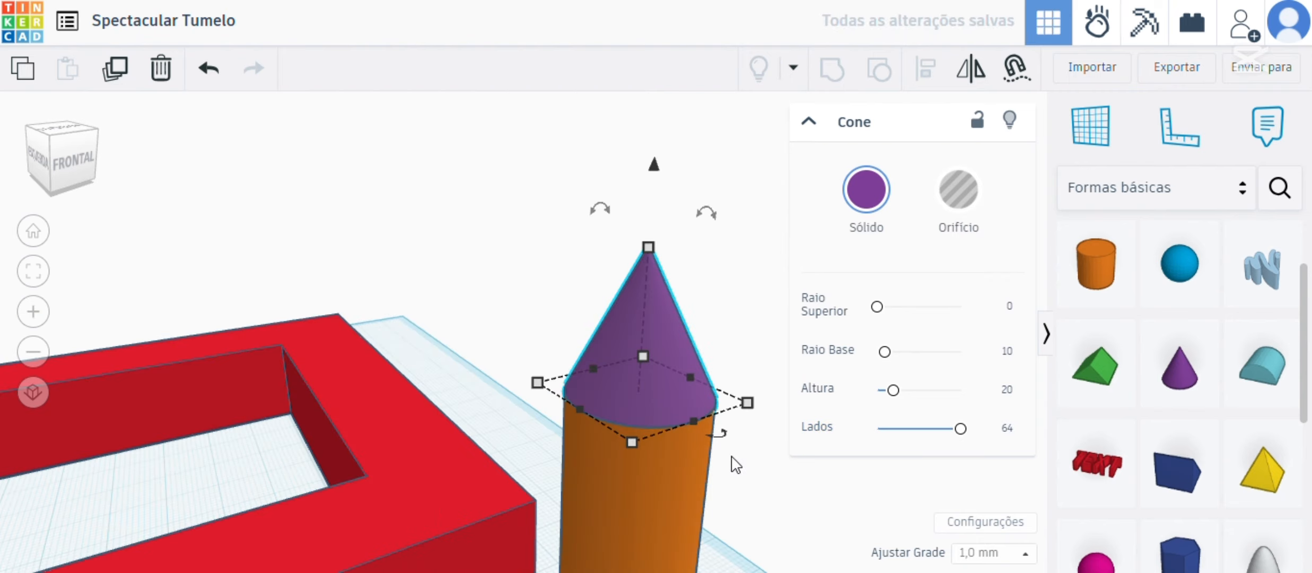
{"action": "middle_click_drag", "start_coordinate": [641, 415], "coordinate": [588, 388]}
{"action": "scroll", "coordinate": [587, 387], "scroll_direction": "down", "scroll_amount": 1}
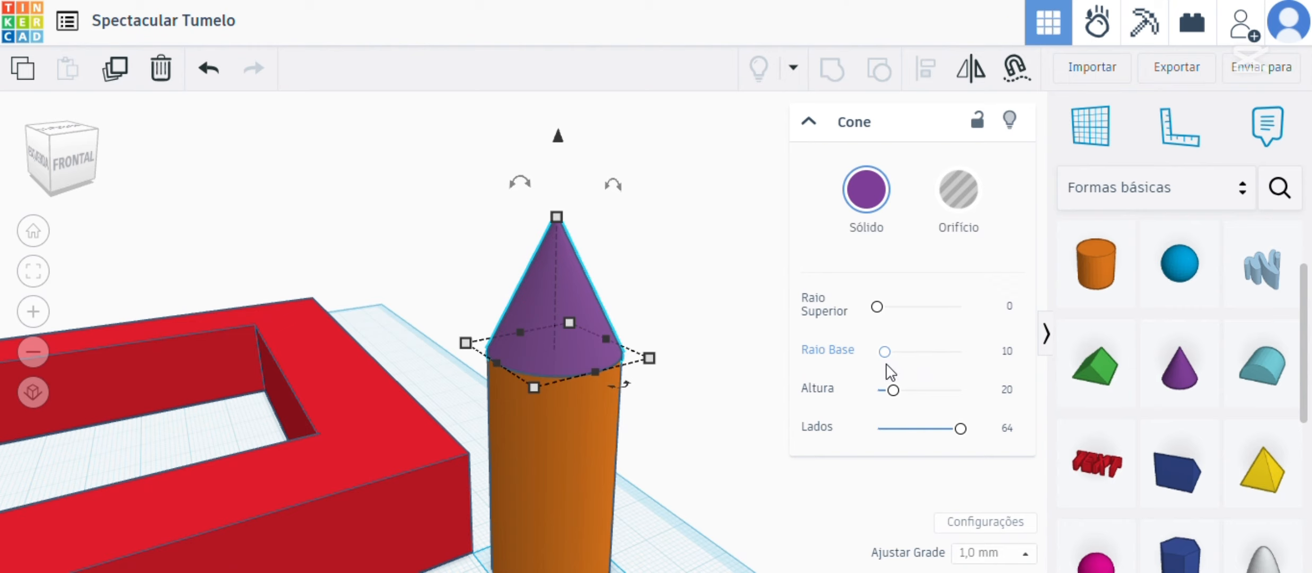
Step: Try a top radius of 23.563 and a base radius of 35.122 on the cone, and undo both changes
{"action": "scroll", "coordinate": [618, 358], "scroll_direction": "up", "scroll_amount": 1}
{"action": "scroll", "coordinate": [741, 375], "scroll_direction": "up", "scroll_amount": 1}
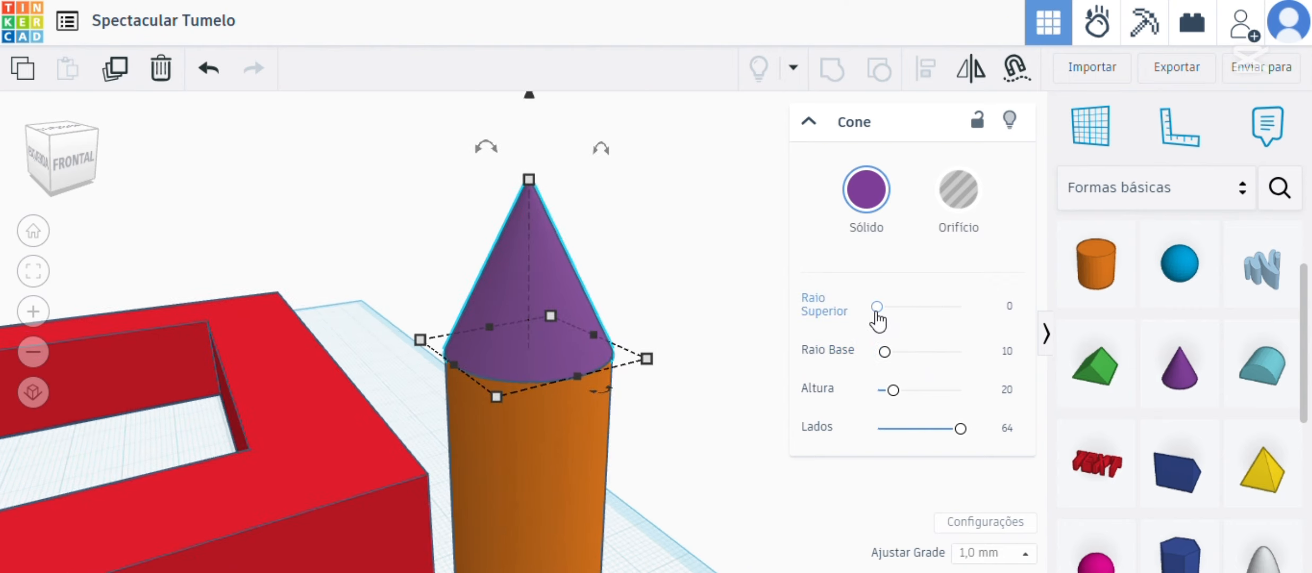
{"action": "mouse_move", "coordinate": [876, 312]}
{"action": "left_mouse_down"}
{"action": "mouse_move", "coordinate": [907, 306]}
{"action": "mouse_move", "coordinate": [879, 306]}
{"action": "mouse_move", "coordinate": [896, 307]}
{"action": "left_mouse_up"}
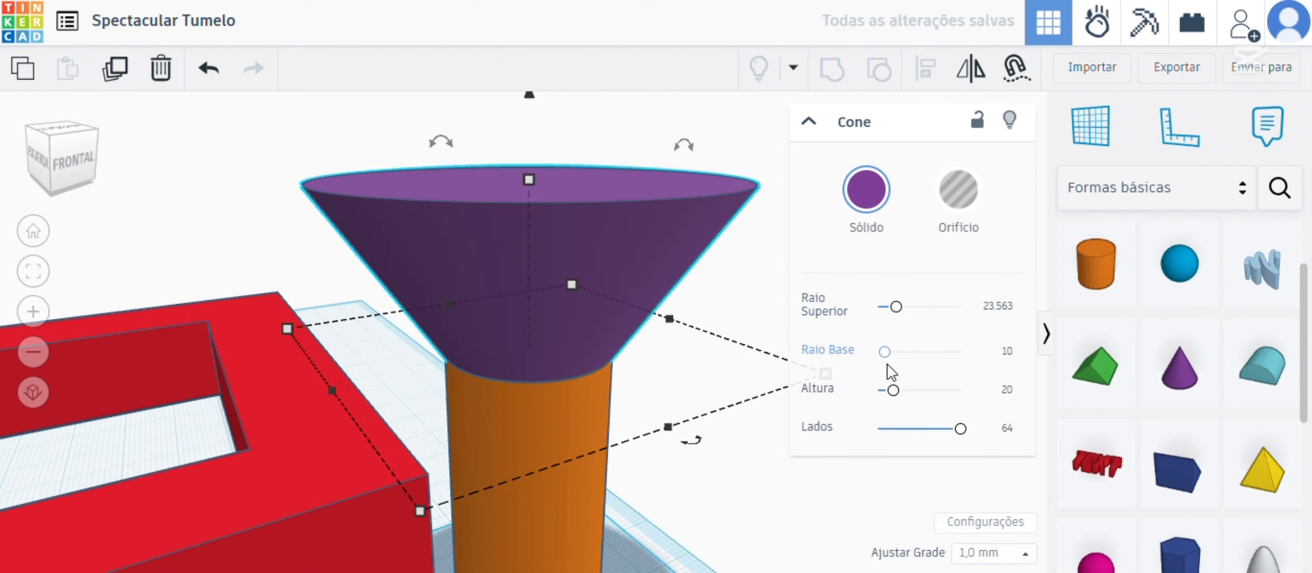
{"action": "mouse_move", "coordinate": [886, 353]}
{"action": "left_mouse_down"}
{"action": "mouse_move", "coordinate": [926, 352]}
{"action": "mouse_move", "coordinate": [872, 350]}
{"action": "mouse_move", "coordinate": [905, 352]}
{"action": "left_mouse_up"}
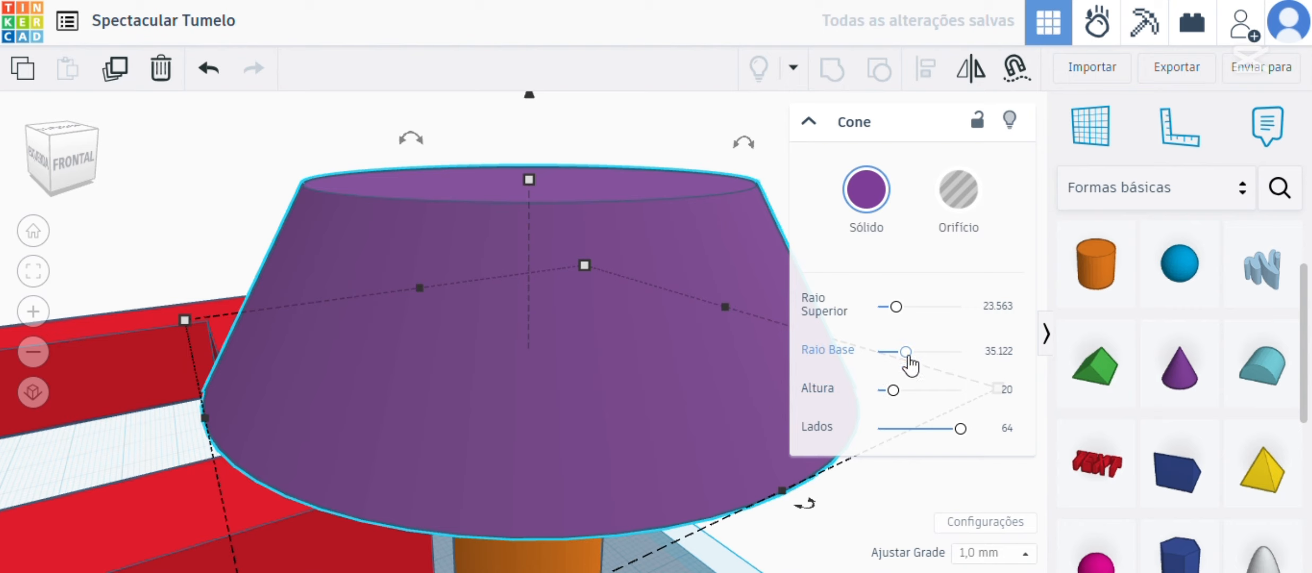
{"action": "key", "text": "ctrl+z"}
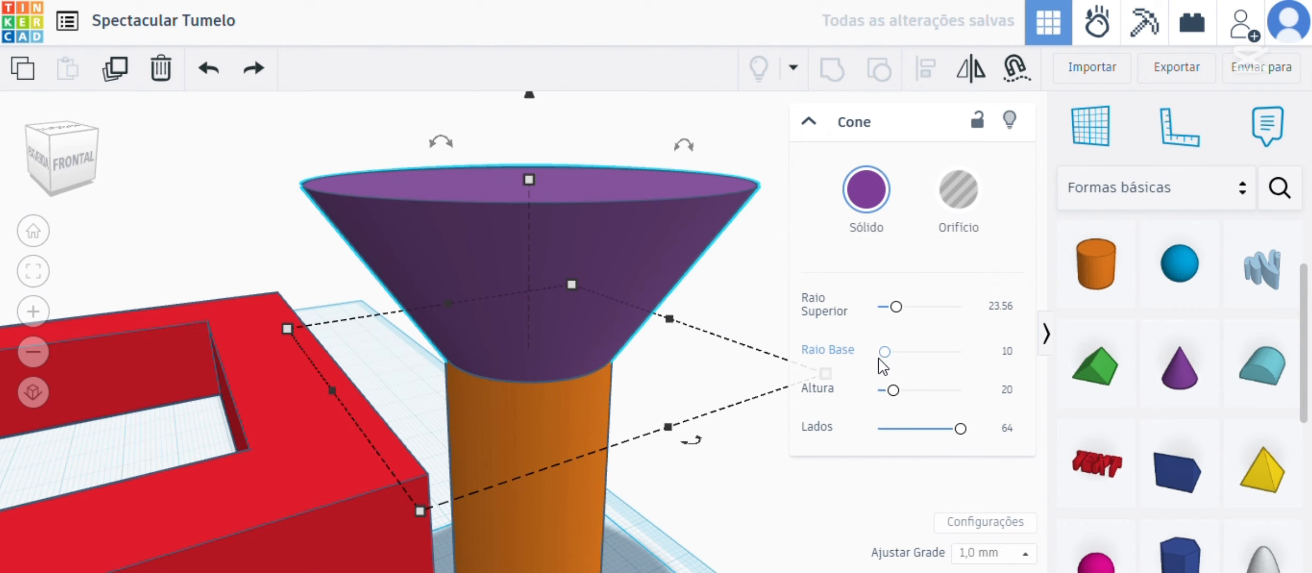
{"action": "key", "text": "ctrl+z"}
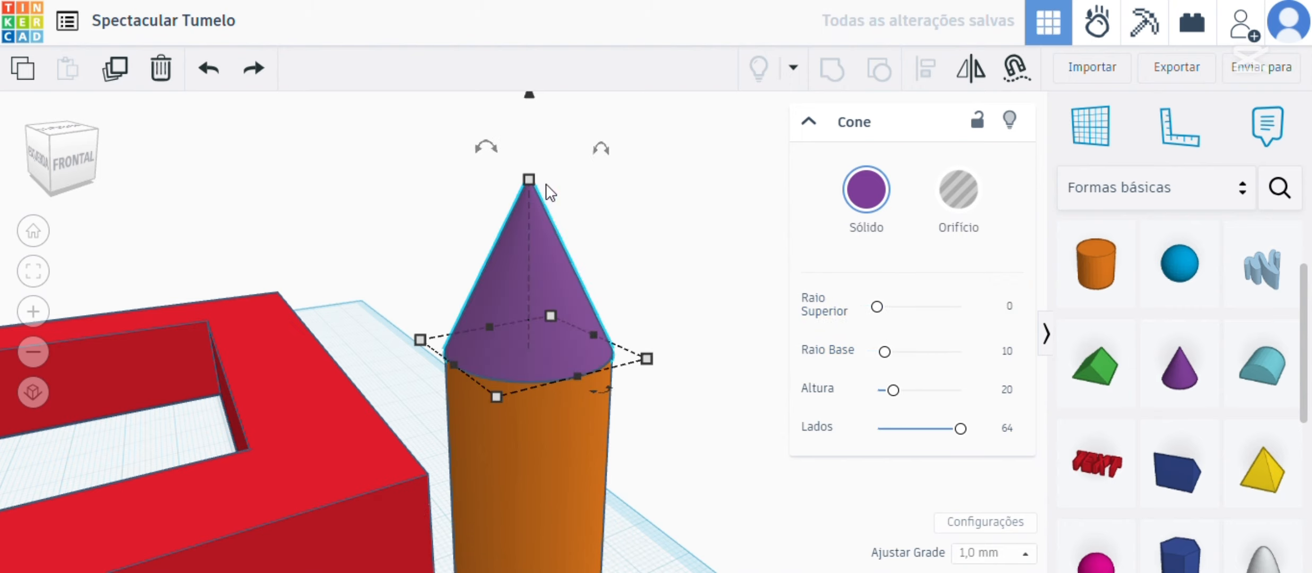
{"action": "mouse_move", "coordinate": [530, 180]}
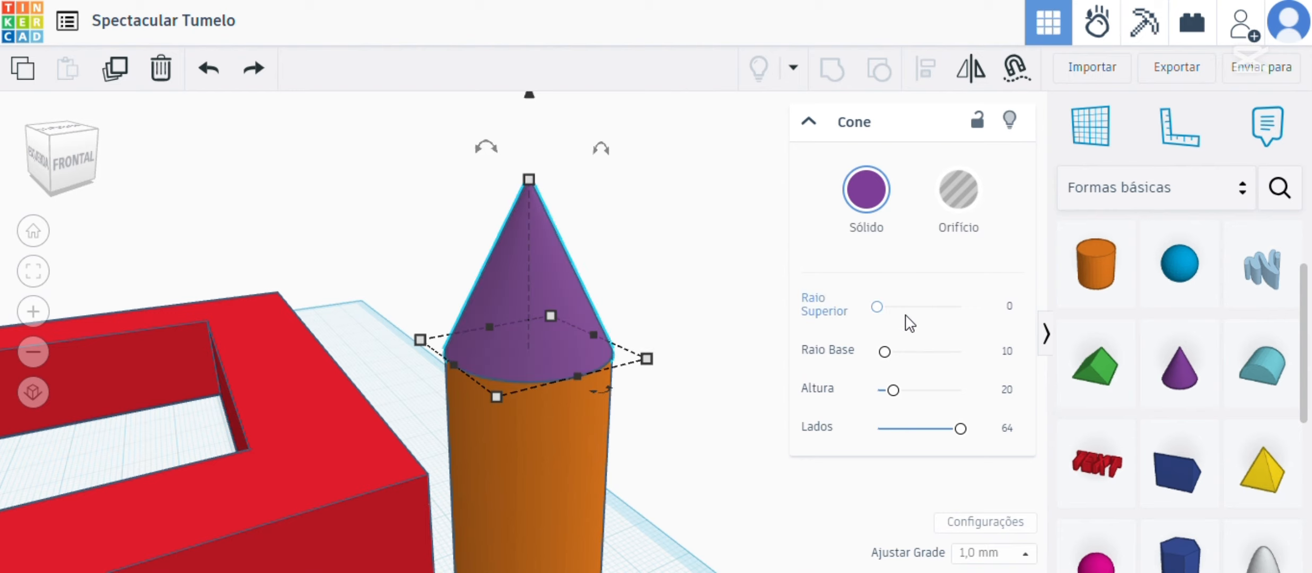
{"action": "left_click", "coordinate": [687, 257]}
Step: Select the cone and the cylinder and group them into a single shape
{"action": "right_click_drag", "start_coordinate": [735, 438], "coordinate": [709, 383]}
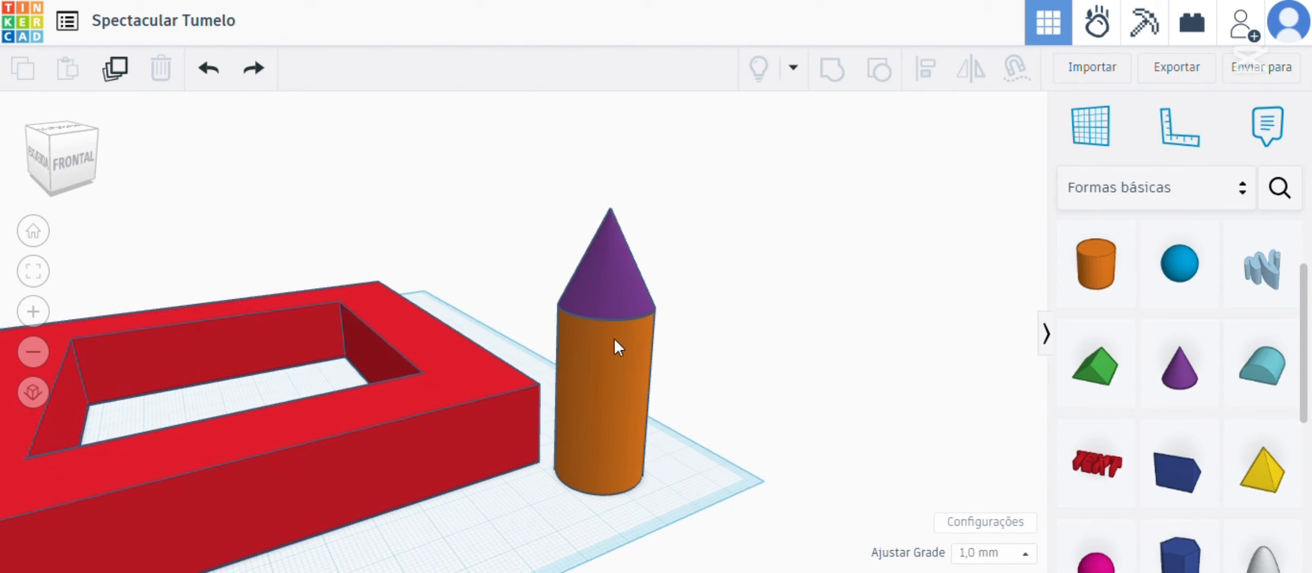
{"action": "left_click", "coordinate": [643, 295]}
{"action": "left_click", "coordinate": [634, 317]}
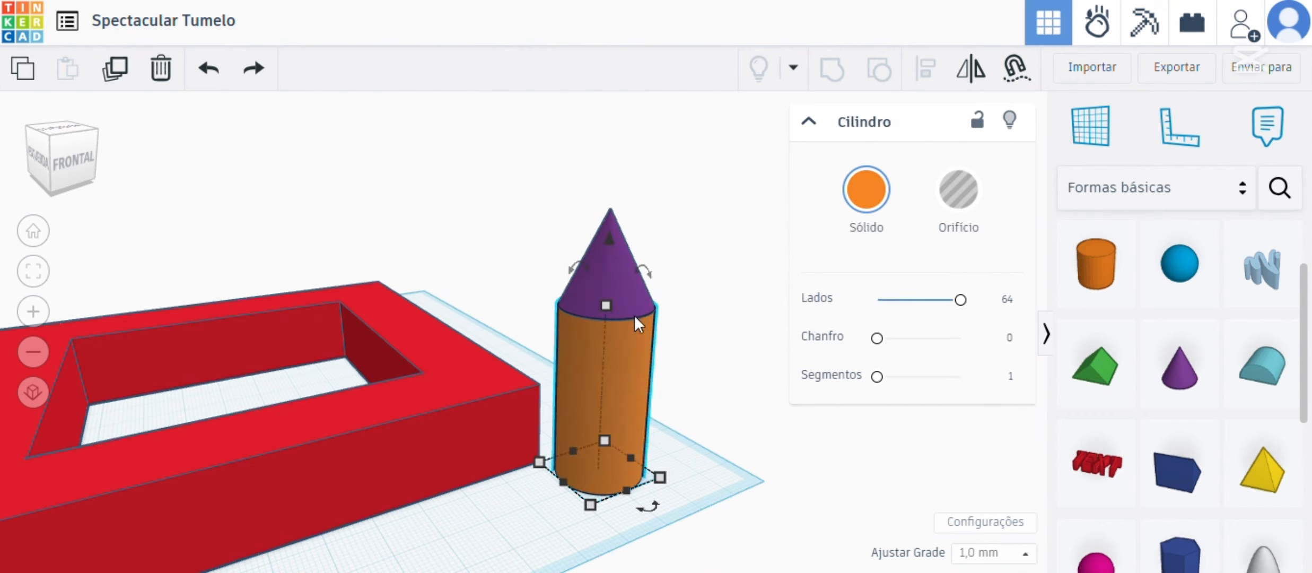
{"action": "left_click", "coordinate": [631, 293]}
{"action": "left_click", "coordinate": [630, 346]}
{"action": "left_click_drag", "start_coordinate": [697, 373], "coordinate": [569, 203]}
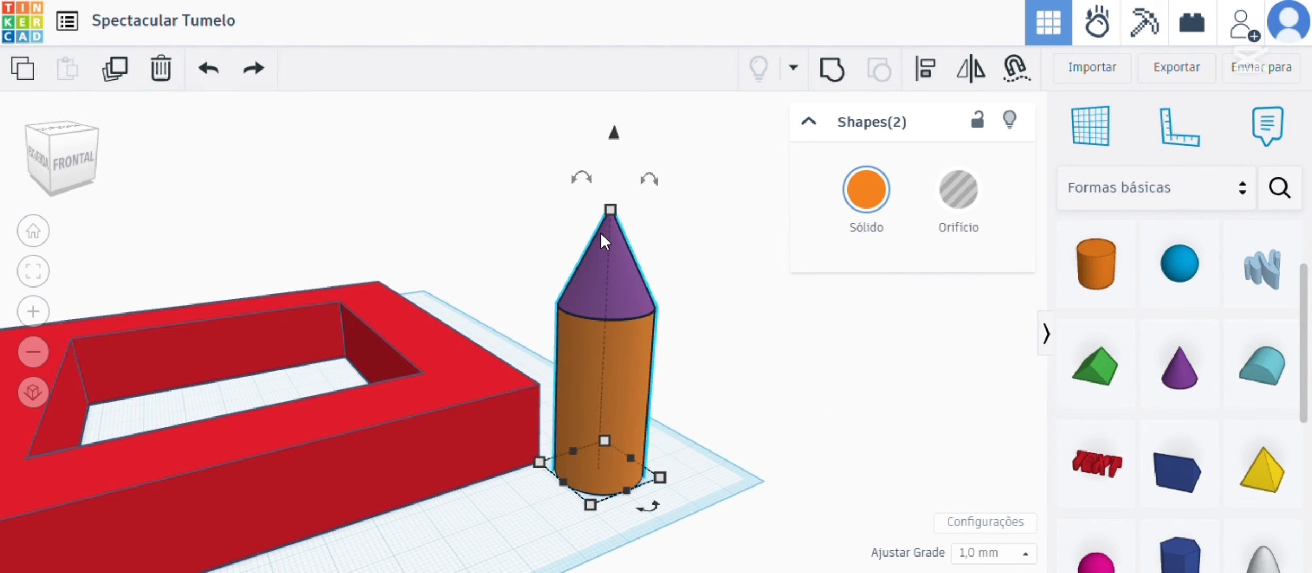
{"action": "left_click", "coordinate": [831, 70]}
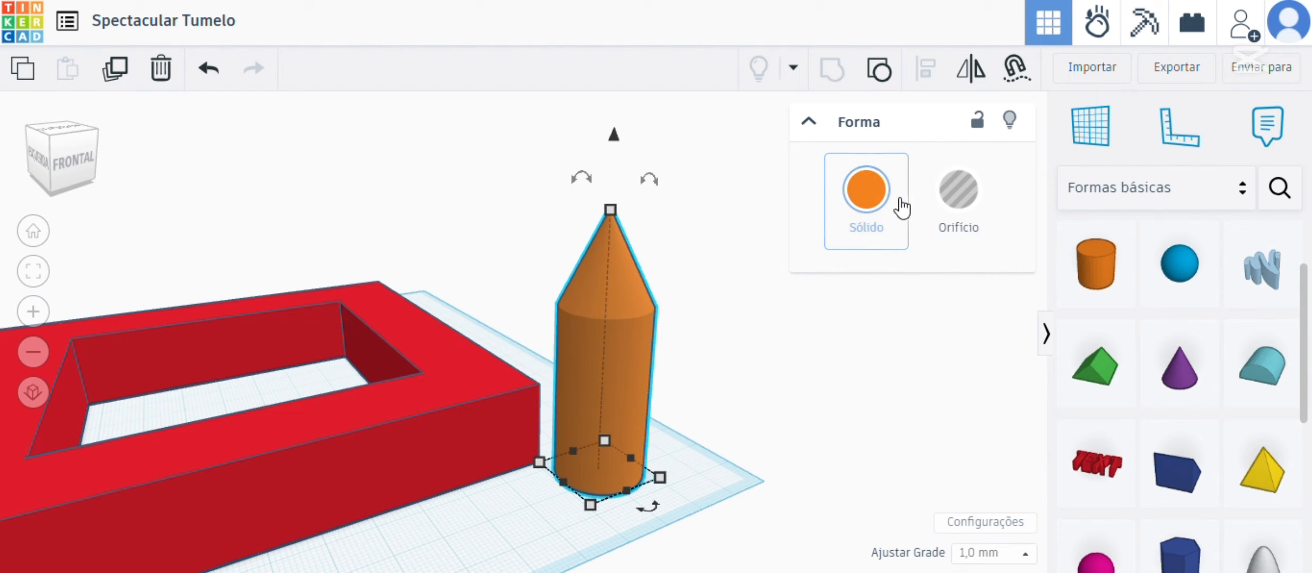
Step: Set the solid colour of the grouped cone and cylinder to the preset orange
{"action": "left_click", "coordinate": [866, 189]}
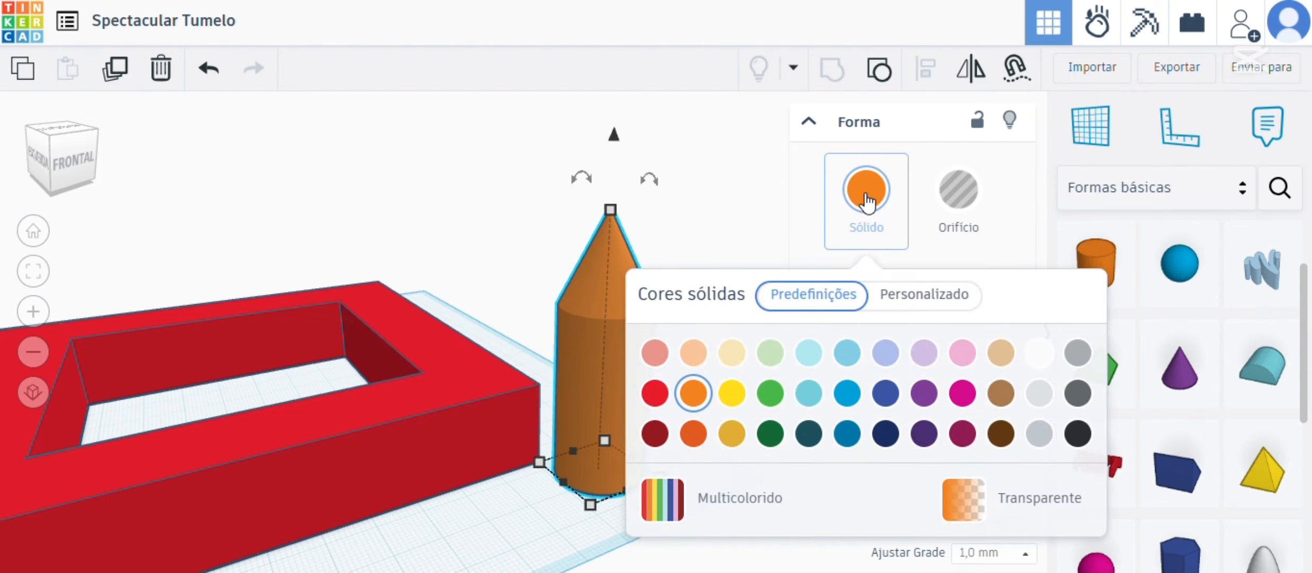
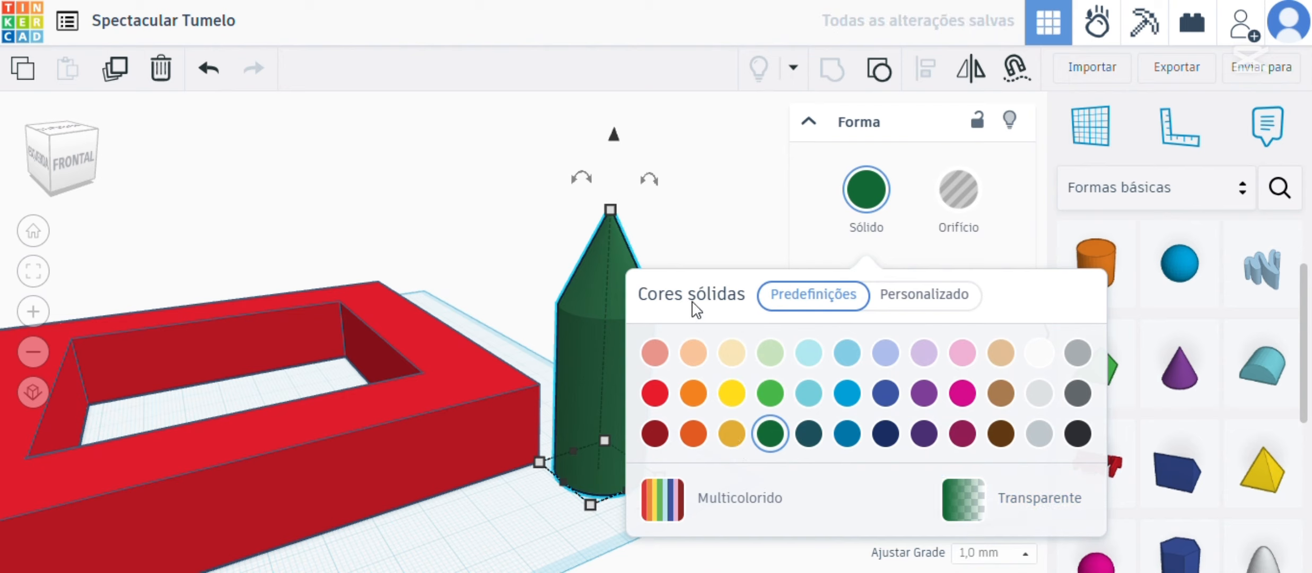
{"action": "left_click", "coordinate": [693, 392]}
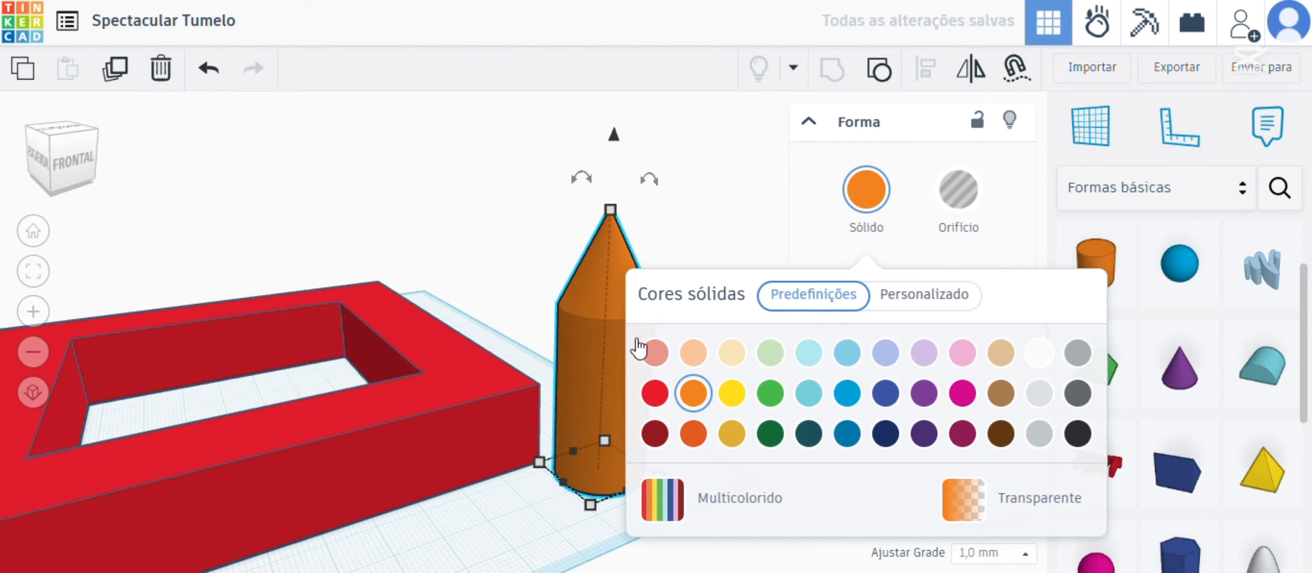
Step: Move the orange tower so that it overlaps the front-right corner of the red frame
{"action": "left_click", "coordinate": [735, 223]}
{"action": "right_click_drag", "start_coordinate": [682, 395], "coordinate": [657, 421]}
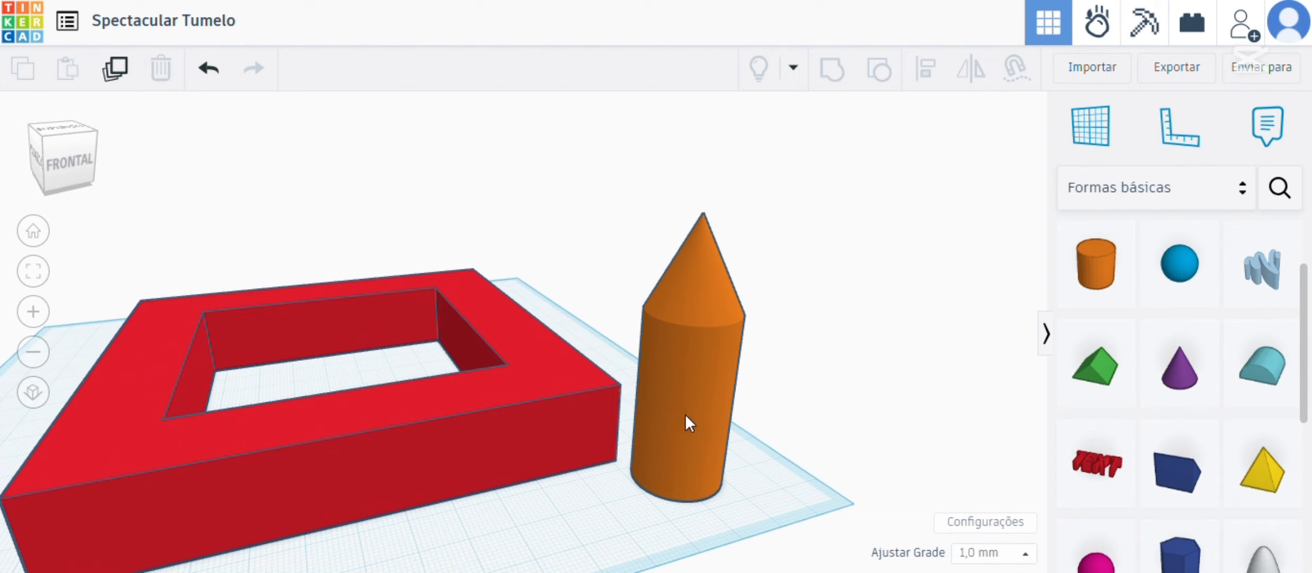
{"action": "left_click_drag", "start_coordinate": [701, 399], "coordinate": [588, 383]}
{"action": "right_click_drag", "start_coordinate": [617, 383], "coordinate": [727, 399]}
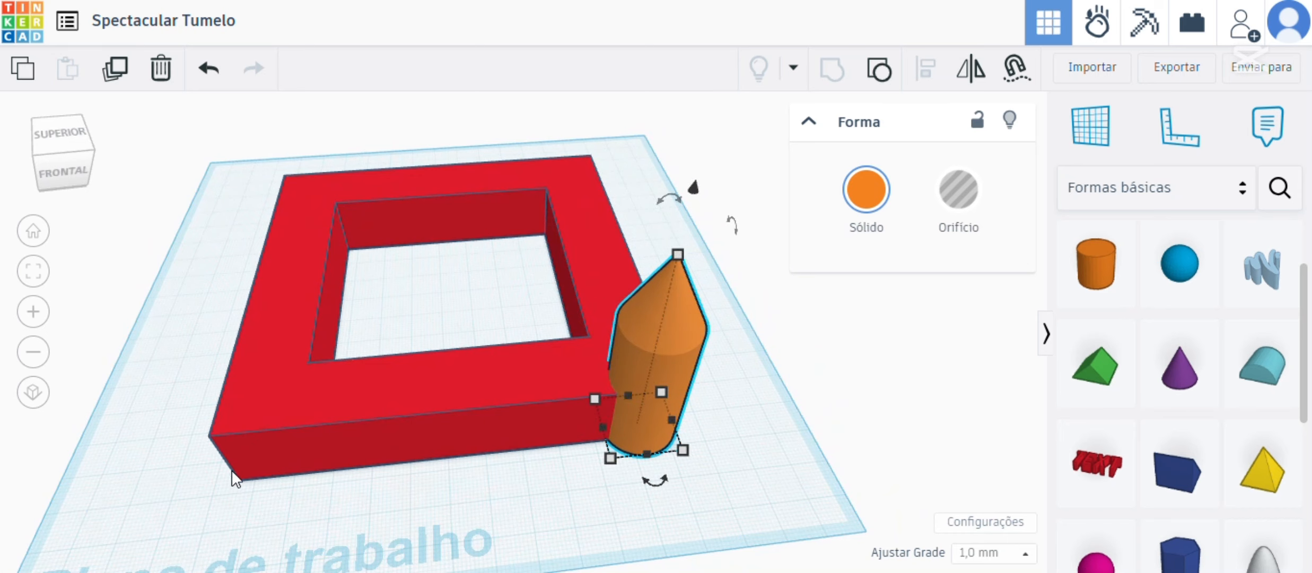
{"action": "mouse_move", "coordinate": [650, 357]}
{"action": "right_mouse_down"}
{"action": "mouse_move", "coordinate": [740, 401]}
{"action": "mouse_move", "coordinate": [643, 354]}
{"action": "mouse_move", "coordinate": [663, 342]}
{"action": "right_mouse_up"}
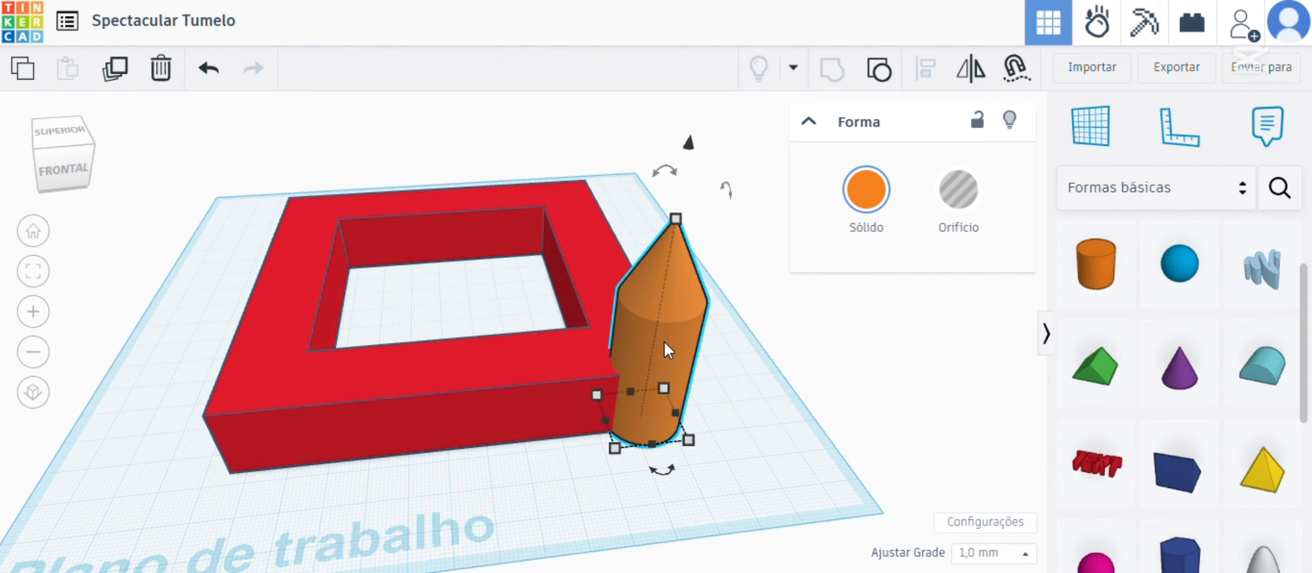
Step: Duplicate the tower and place the copy at the front-left corner of the frame
{"action": "left_click", "coordinate": [117, 70]}
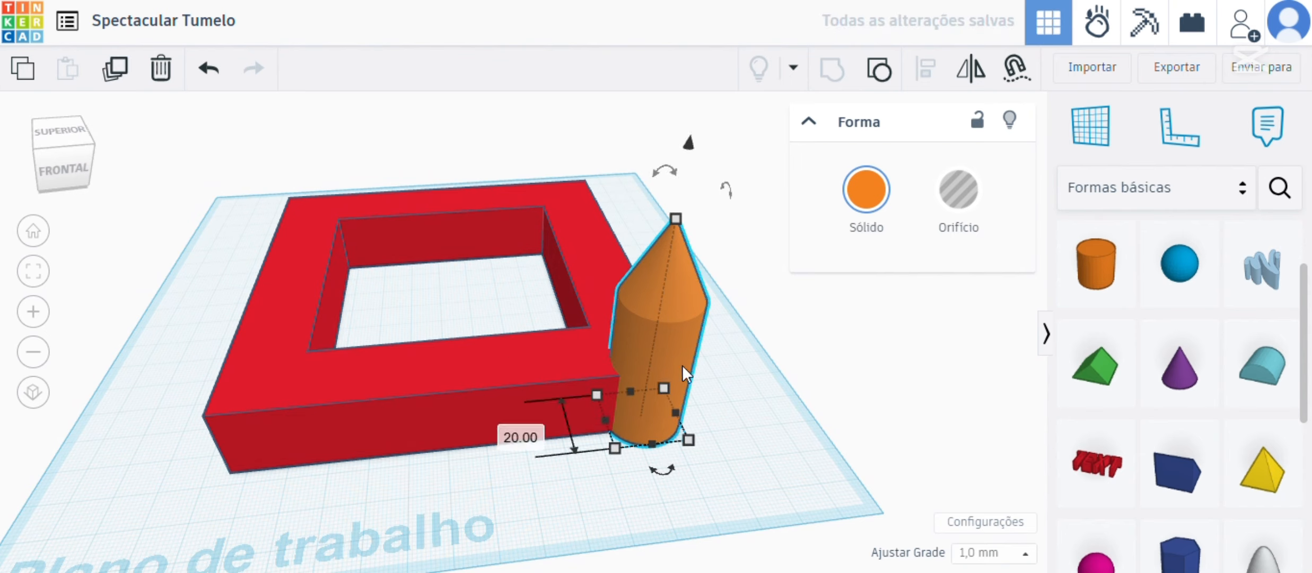
{"action": "left_click_drag", "start_coordinate": [670, 342], "coordinate": [176, 387]}
{"action": "right_click_drag", "start_coordinate": [400, 437], "coordinate": [758, 431]}
{"action": "left_click_drag", "start_coordinate": [710, 397], "coordinate": [717, 402]}
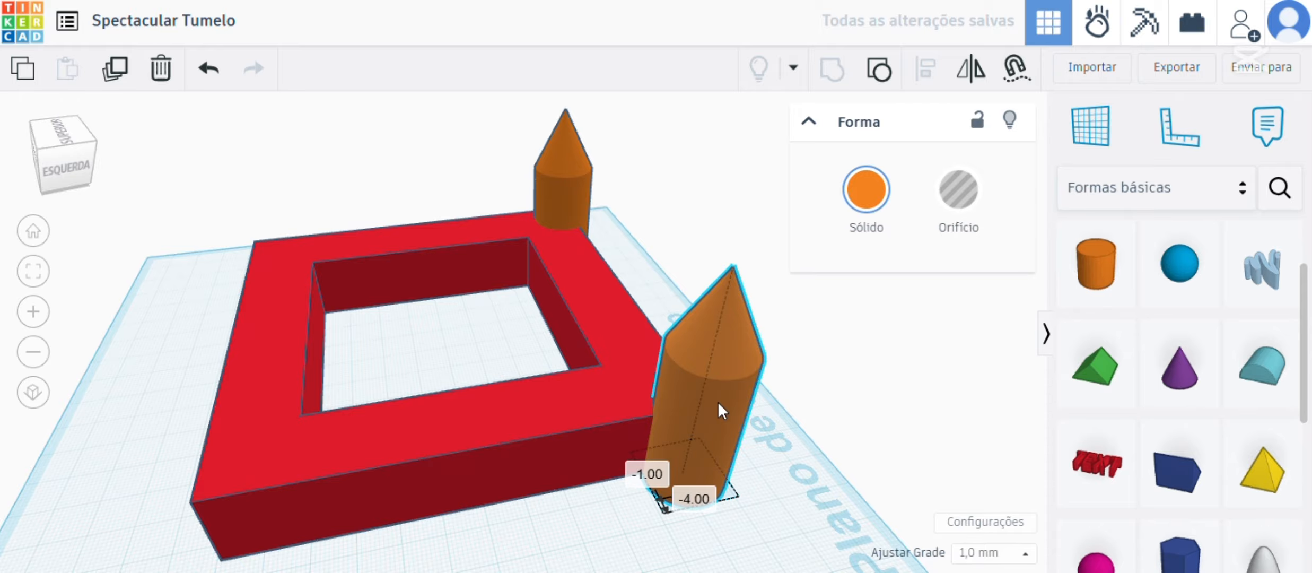
Step: Try duplicating the two selected front towers in place, and undo the duplication
{"action": "right_click_drag", "start_coordinate": [718, 402], "coordinate": [1048, 431]}
{"action": "right_click_drag", "start_coordinate": [331, 503], "coordinate": [329, 229]}
{"action": "left_click", "coordinate": [255, 229]}
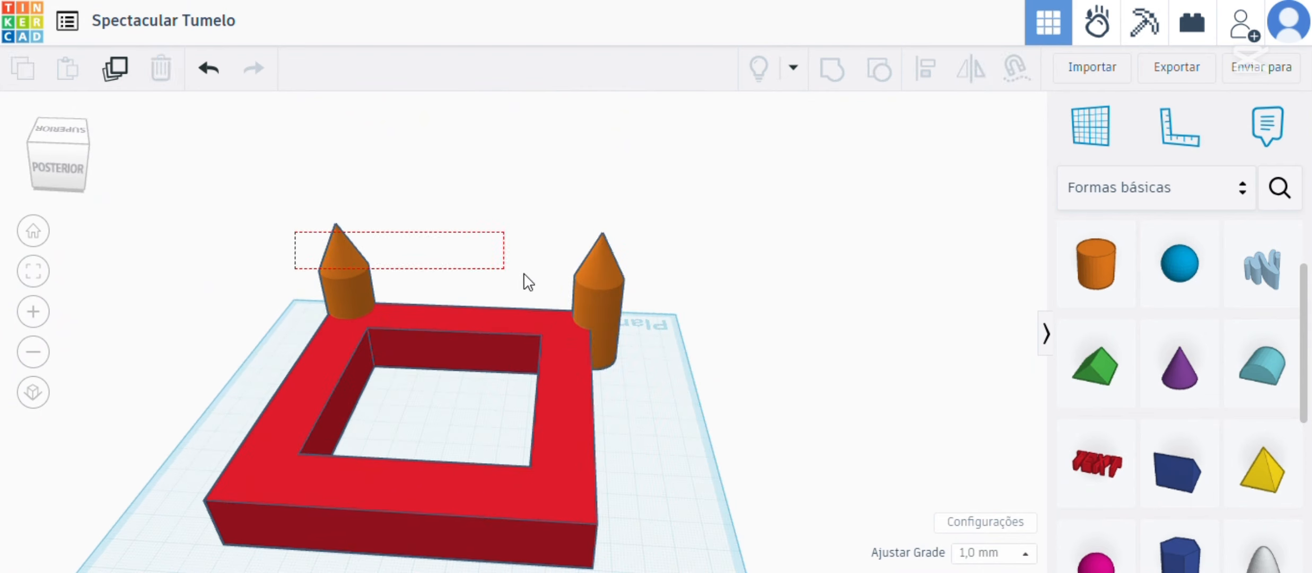
{"action": "left_click_drag", "start_coordinate": [528, 281], "coordinate": [647, 364]}
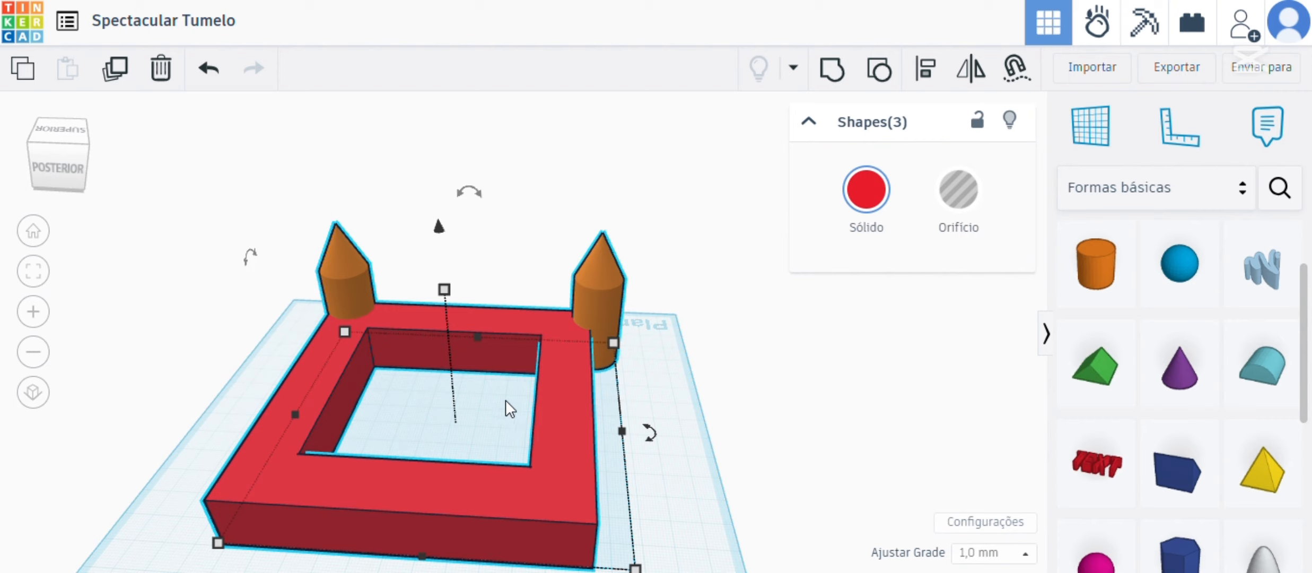
{"action": "left_click", "coordinate": [296, 248]}
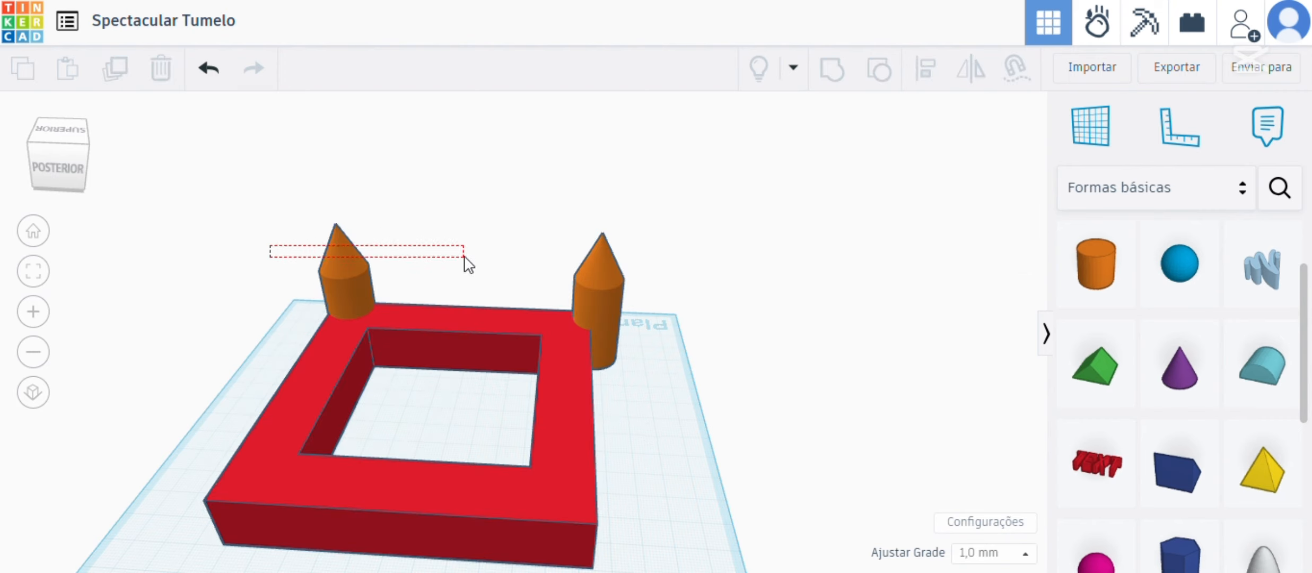
{"action": "left_click_drag", "start_coordinate": [464, 257], "coordinate": [644, 265]}
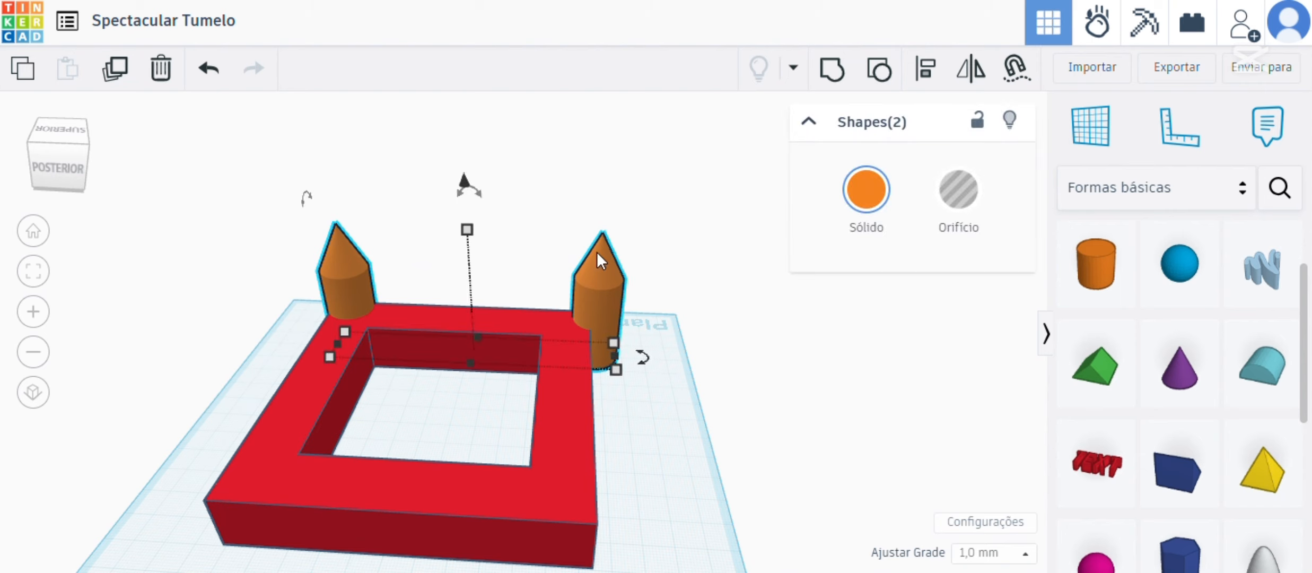
{"action": "left_click", "coordinate": [119, 74]}
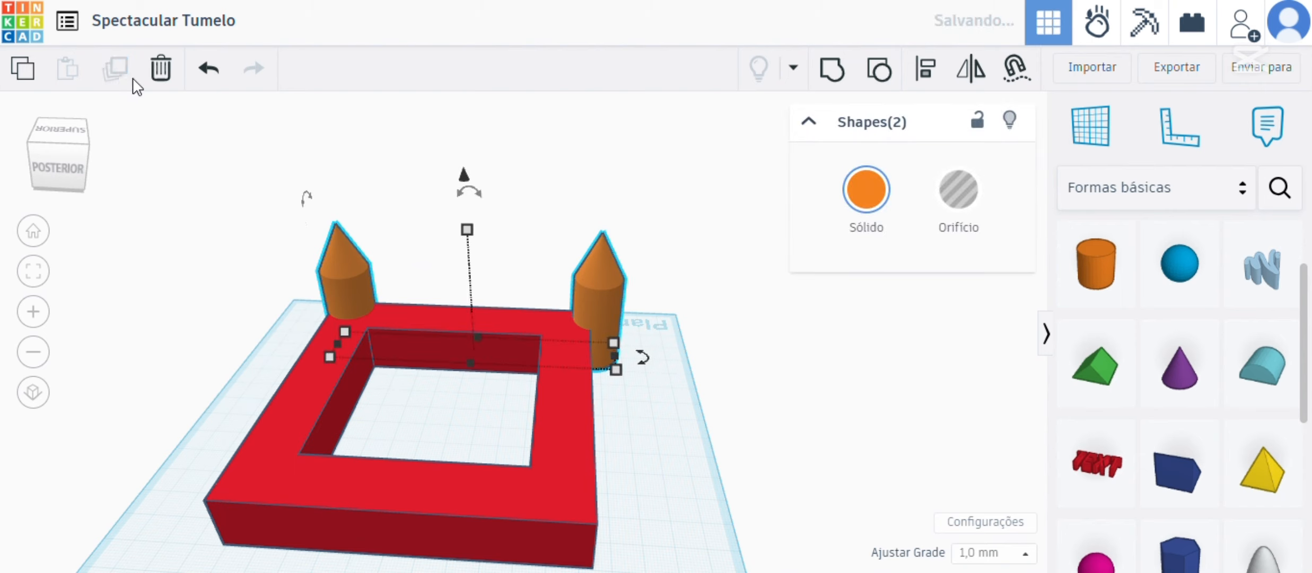
{"action": "middle_click_drag", "start_coordinate": [483, 389], "coordinate": [564, 273]}
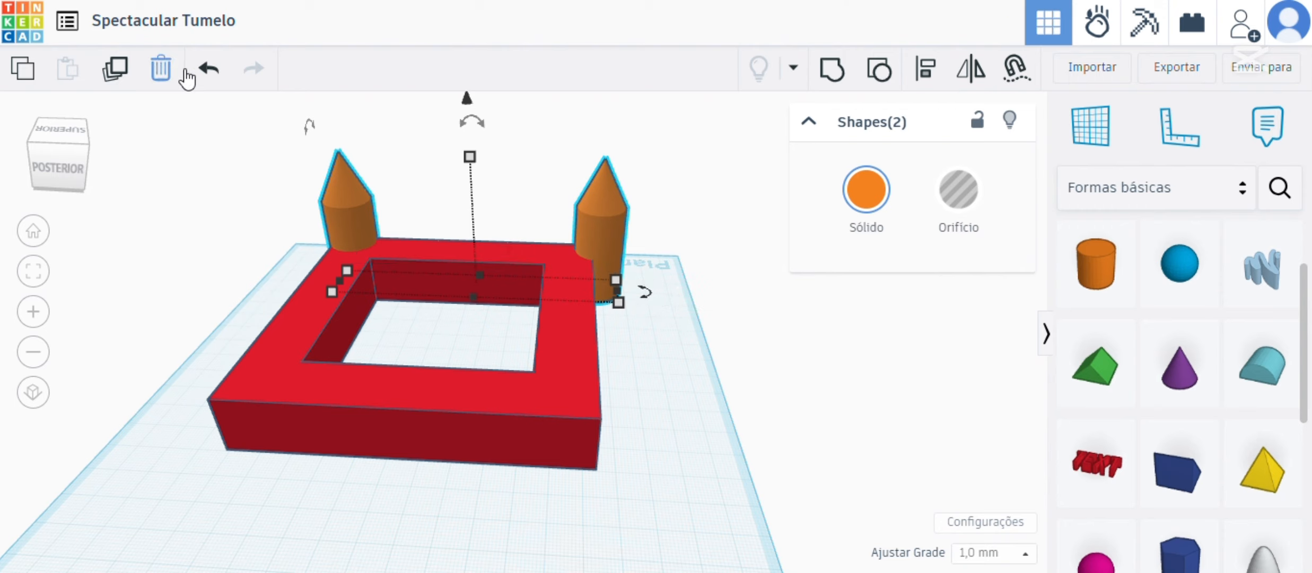
{"action": "left_click", "coordinate": [222, 77]}
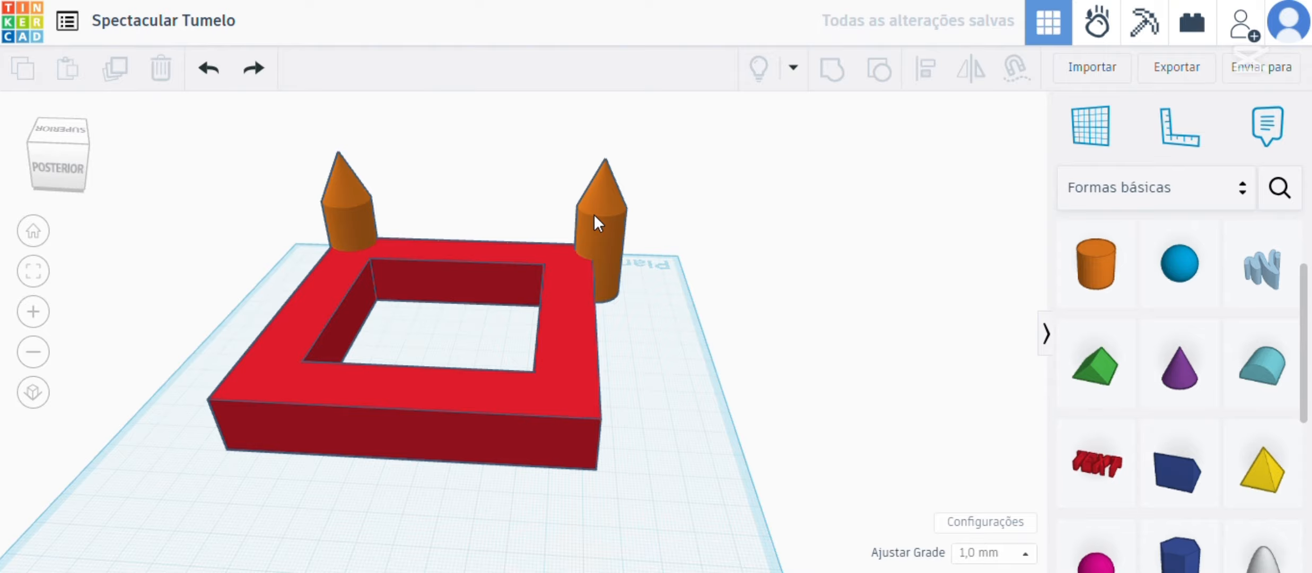
Step: Shift the front-left tower inward so that it sits over the frame's corner
{"action": "left_click_drag", "start_coordinate": [593, 214], "coordinate": [572, 214]}
{"action": "left_click", "coordinate": [747, 336]}
{"action": "right_click_drag", "start_coordinate": [746, 336], "coordinate": [743, 314]}
Step: Select both front towers, duplicate them and move the copies 111 mm to the frame's two back corners
{"action": "left_click_drag", "start_coordinate": [463, 188], "coordinate": [624, 203]}
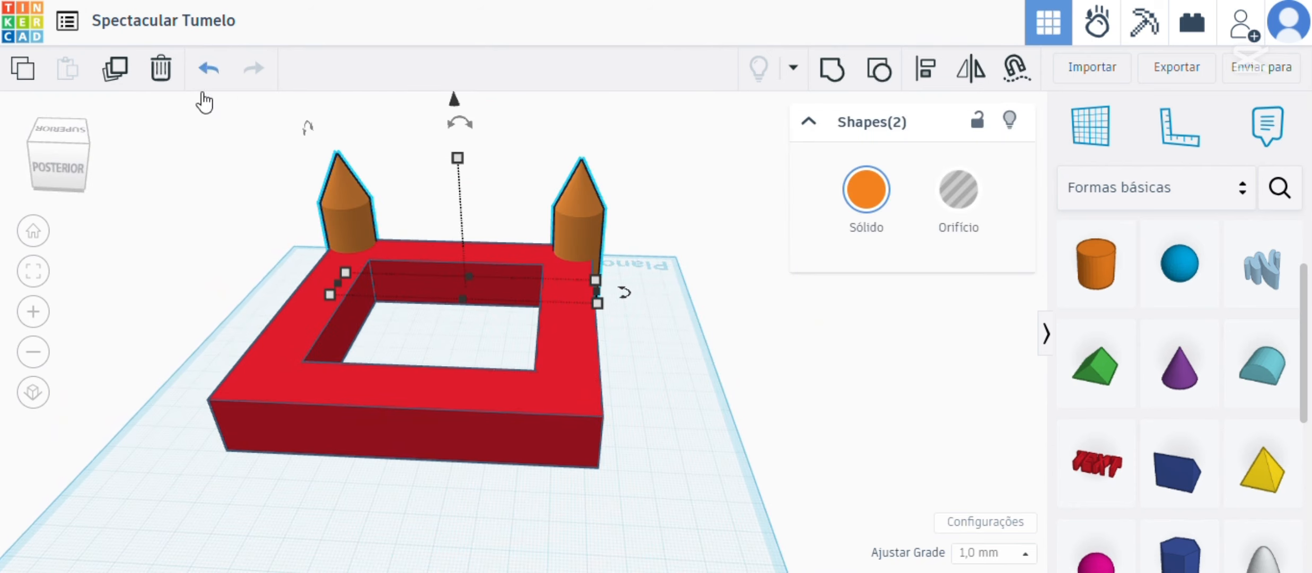
{"action": "left_click", "coordinate": [114, 79]}
{"action": "left_click_drag", "start_coordinate": [573, 221], "coordinate": [583, 389]}
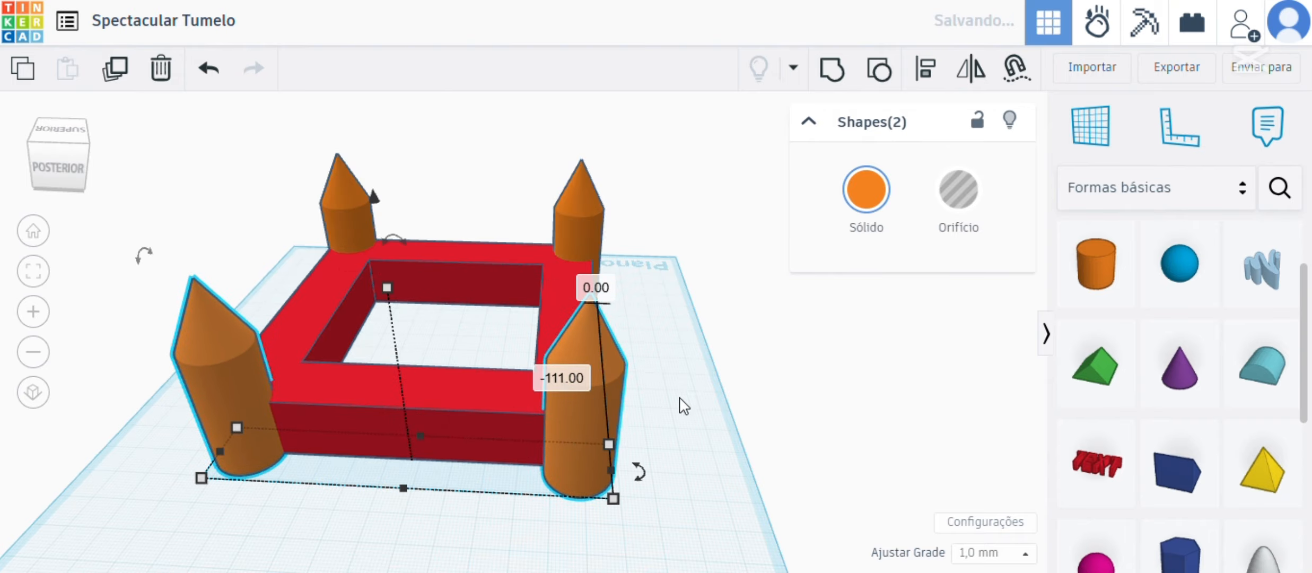
{"action": "right_click_drag", "start_coordinate": [679, 403], "coordinate": [569, 481]}
{"action": "left_click", "coordinate": [536, 474]}
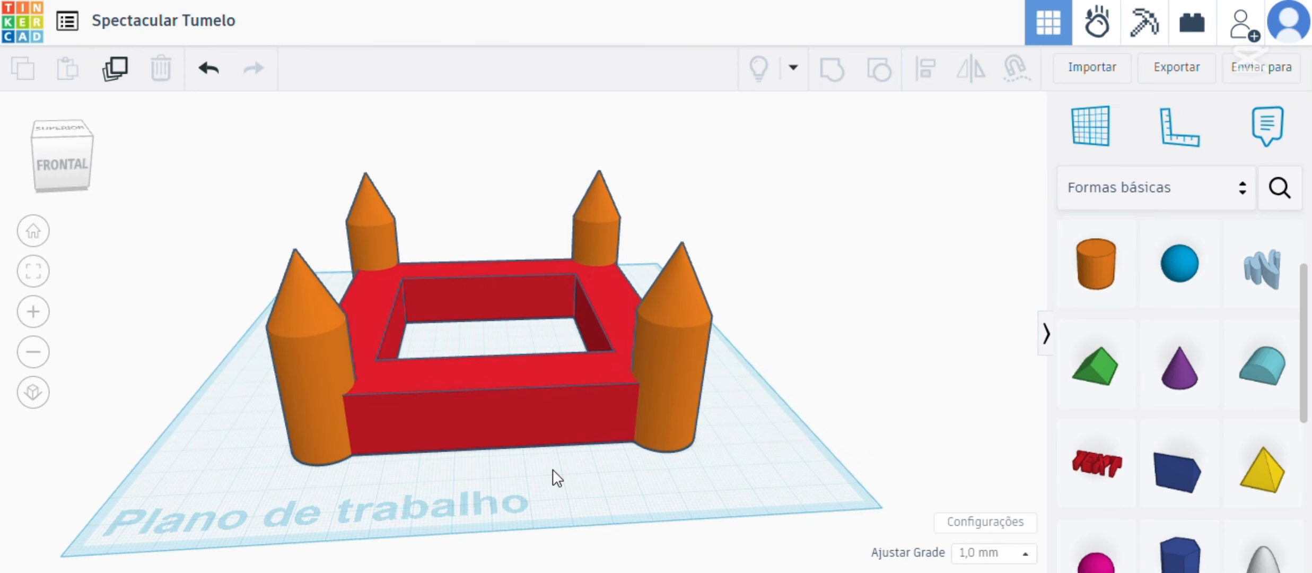
Step: Add a rounded roof shape (Telhado arredondado) to the workplane in front of the frame's front wall
{"action": "scroll", "coordinate": [1135, 488], "scroll_direction": "down", "scroll_amount": 5}
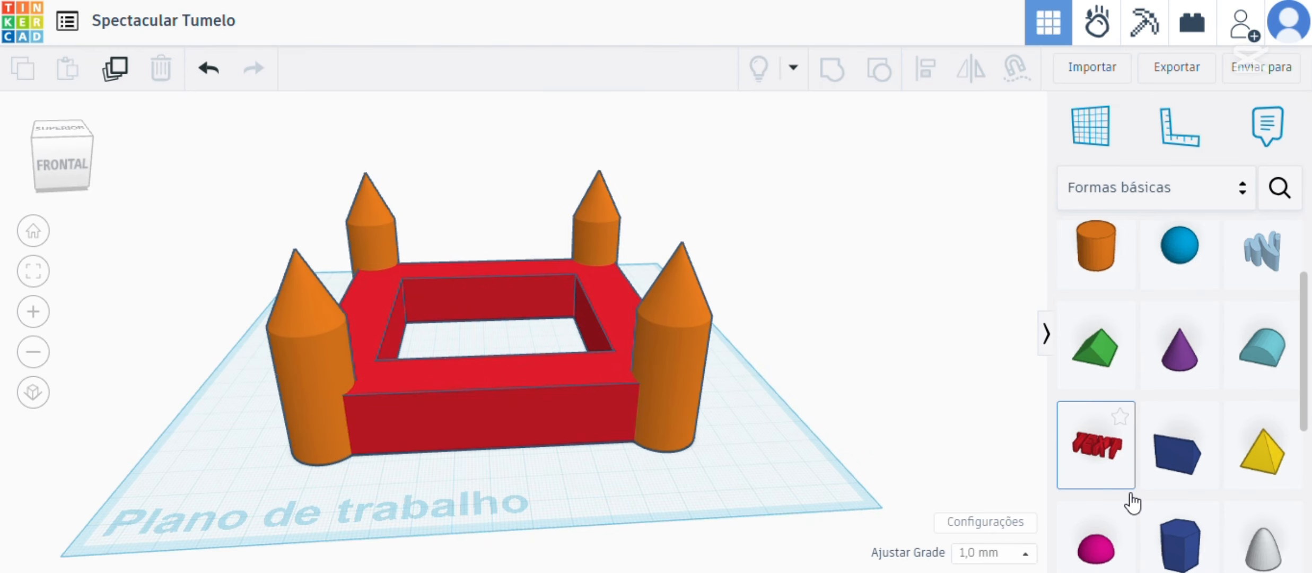
{"action": "scroll", "coordinate": [1137, 482], "scroll_direction": "up", "scroll_amount": 4}
{"action": "scroll", "coordinate": [1137, 482], "scroll_direction": "up", "scroll_amount": 1}
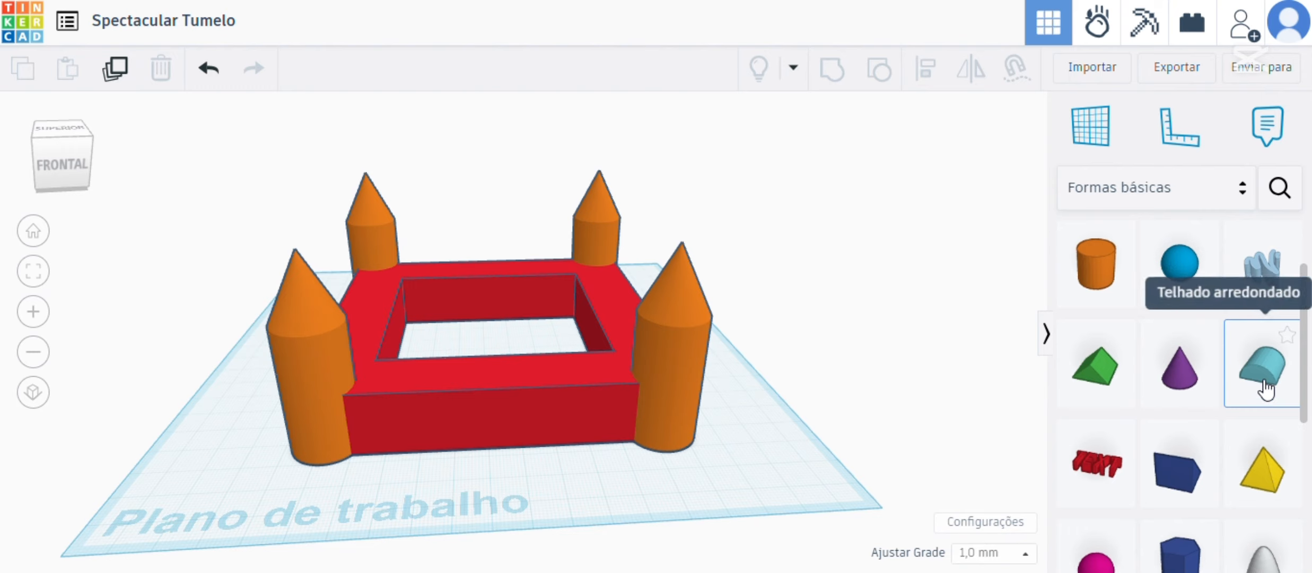
{"action": "left_click_drag", "start_coordinate": [1270, 382], "coordinate": [488, 475]}
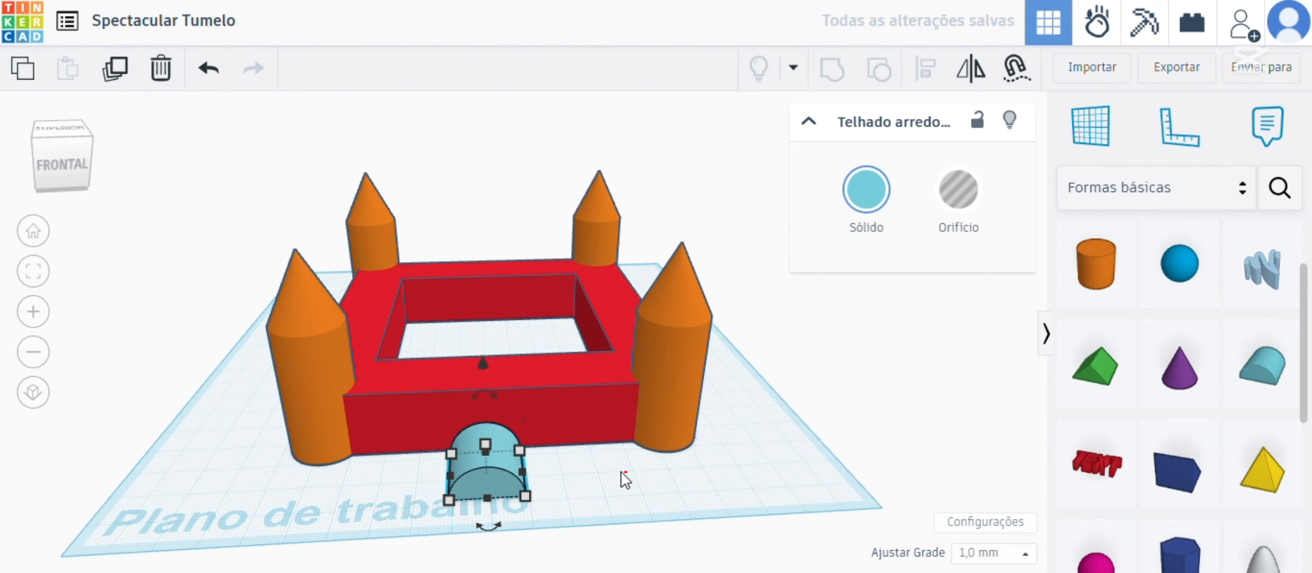
{"action": "right_click_drag", "start_coordinate": [567, 487], "coordinate": [471, 483]}
{"action": "left_click", "coordinate": [456, 460]}
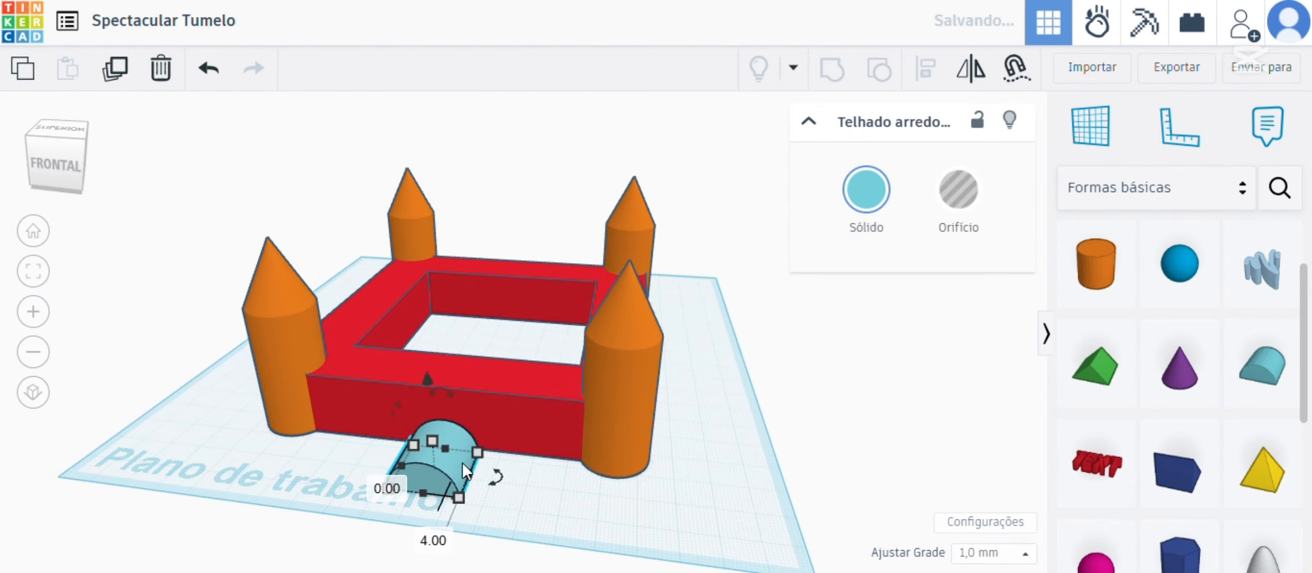
Step: Turn the rounded roof into a hole and move it into the base of the front wall
{"action": "mouse_move", "coordinate": [506, 482]}
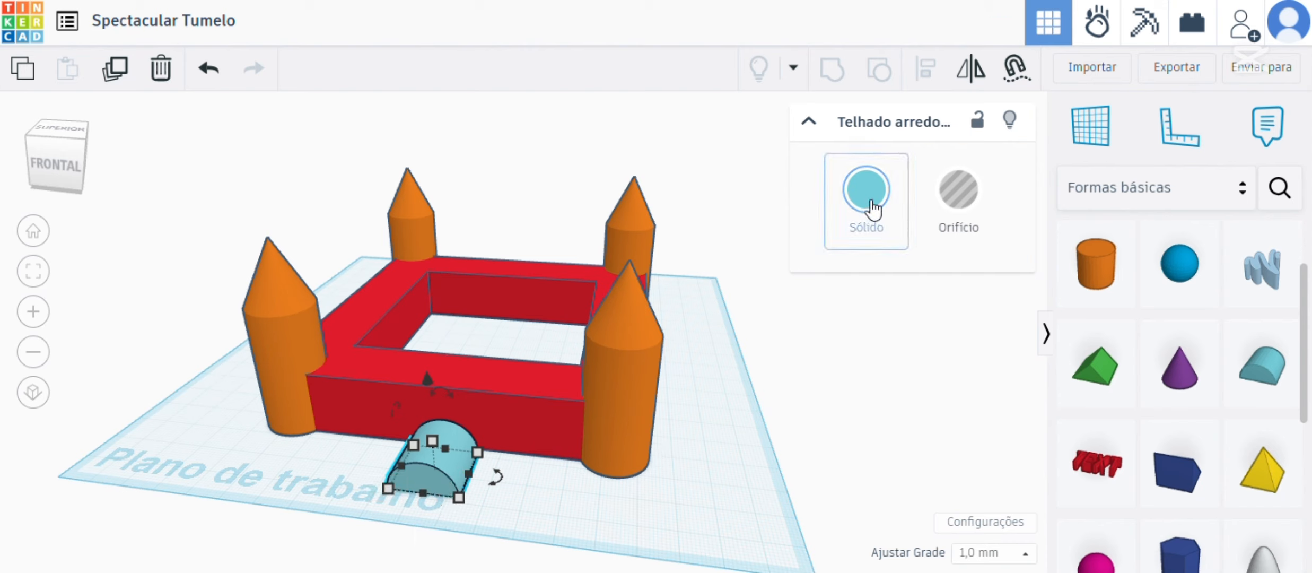
{"action": "left_click", "coordinate": [962, 196]}
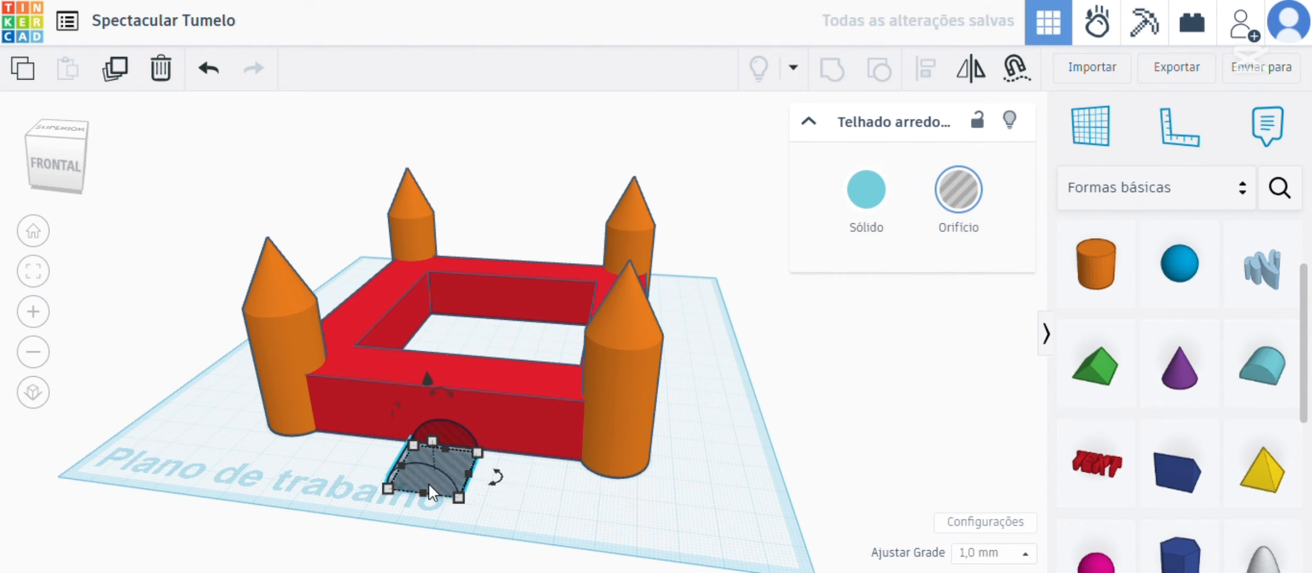
{"action": "scroll", "coordinate": [429, 477], "scroll_direction": "up", "scroll_amount": 5}
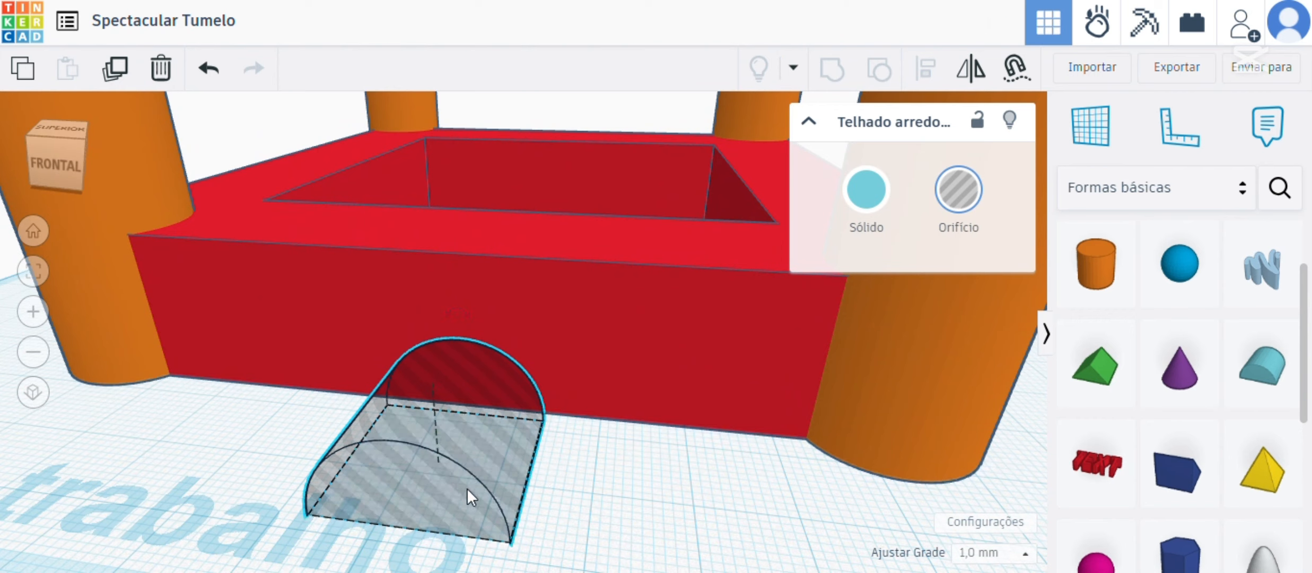
{"action": "left_click_drag", "start_coordinate": [466, 488], "coordinate": [486, 403]}
{"action": "right_click_drag", "start_coordinate": [660, 505], "coordinate": [611, 485]}
{"action": "scroll", "coordinate": [672, 417], "scroll_direction": "down", "scroll_amount": 3}
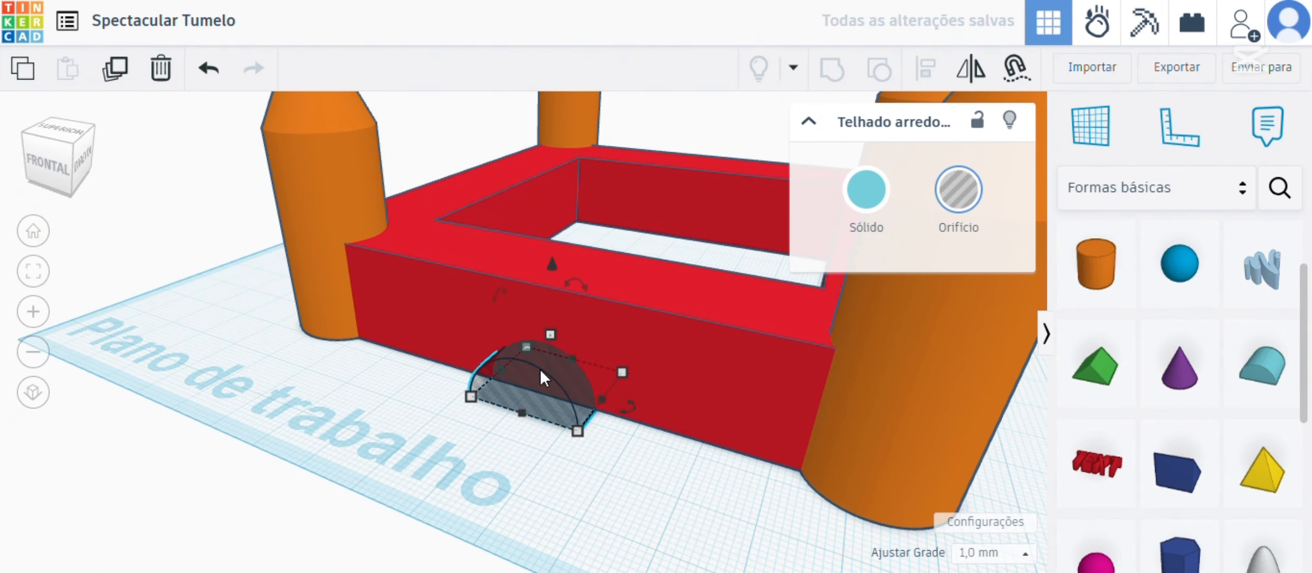
Step: Try placing the rounded hole at the base of the front-right tower
{"action": "left_click_drag", "start_coordinate": [540, 369], "coordinate": [941, 529]}
{"action": "middle_click_drag", "start_coordinate": [770, 532], "coordinate": [513, 466]}
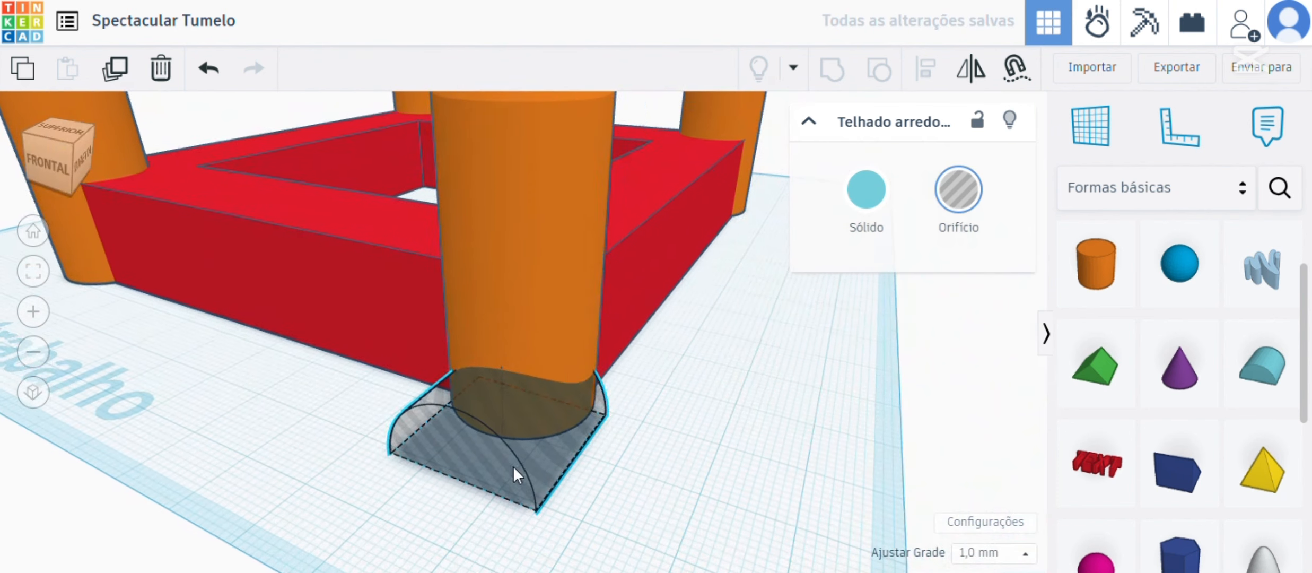
{"action": "left_click_drag", "start_coordinate": [557, 456], "coordinate": [539, 437]}
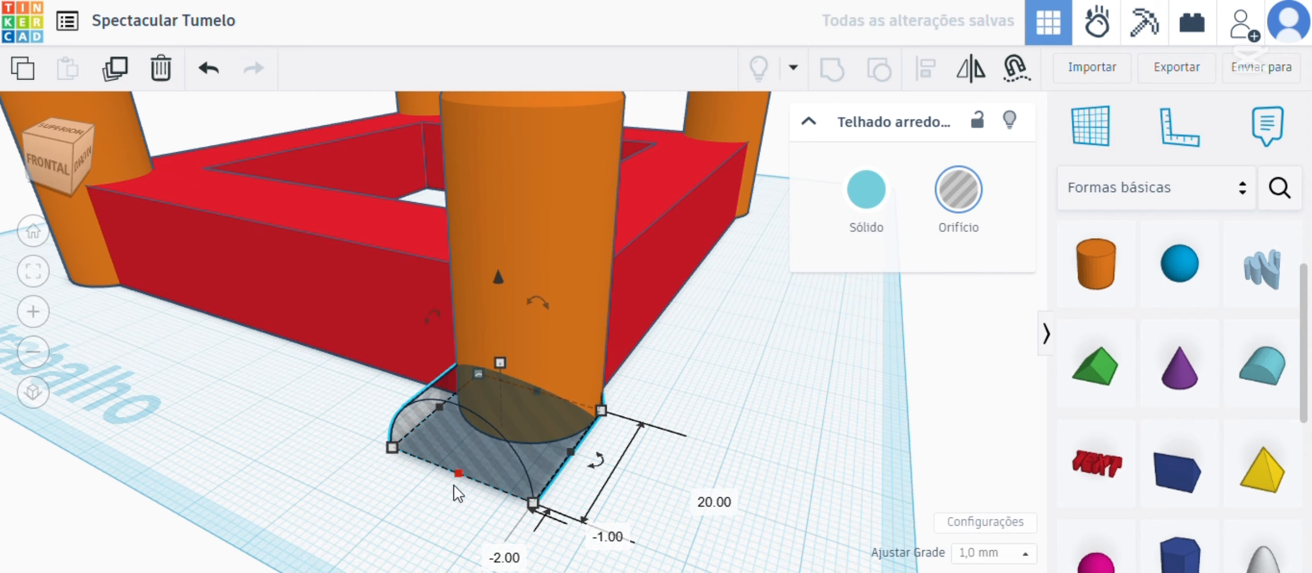
Step: Move the rounded hole back to the front wall and position it near the middle between the two front towers
{"action": "middle_click_drag", "start_coordinate": [454, 486], "coordinate": [689, 488]}
{"action": "left_click_drag", "start_coordinate": [836, 431], "coordinate": [513, 318]}
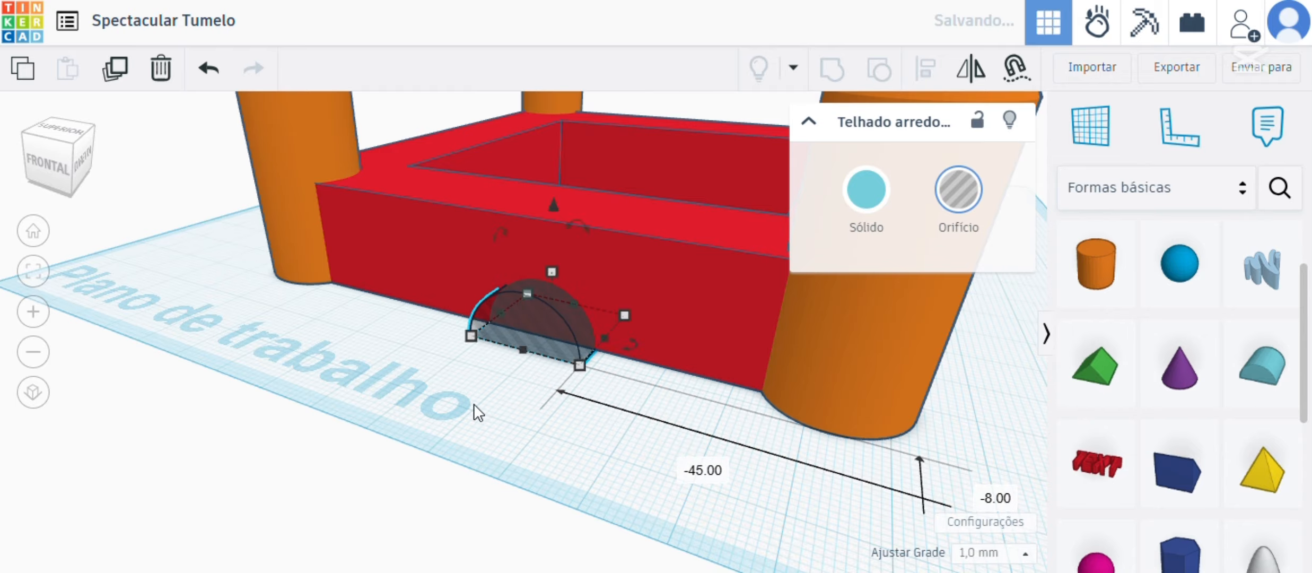
{"action": "right_click_drag", "start_coordinate": [474, 403], "coordinate": [570, 435]}
{"action": "left_click_drag", "start_coordinate": [532, 331], "coordinate": [494, 302]}
{"action": "right_click_drag", "start_coordinate": [737, 427], "coordinate": [778, 367]}
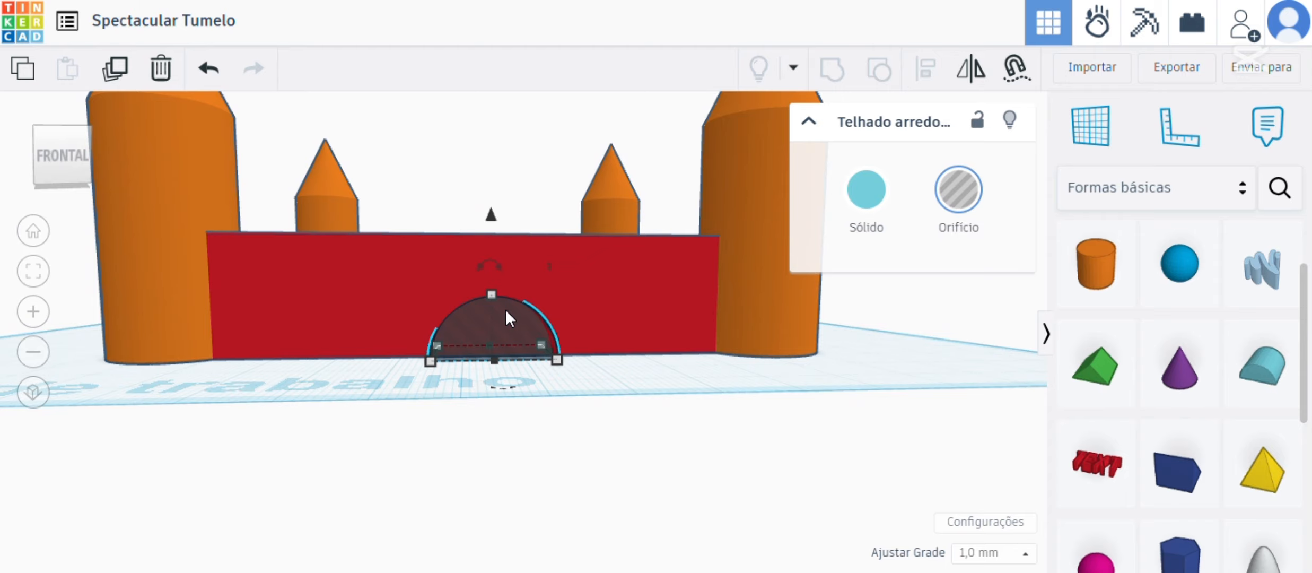
Step: Lengthen the rounded hole inward so that it extends through the full thickness of the front wall, and deselect it
{"action": "right_click_drag", "start_coordinate": [498, 304], "coordinate": [593, 263]}
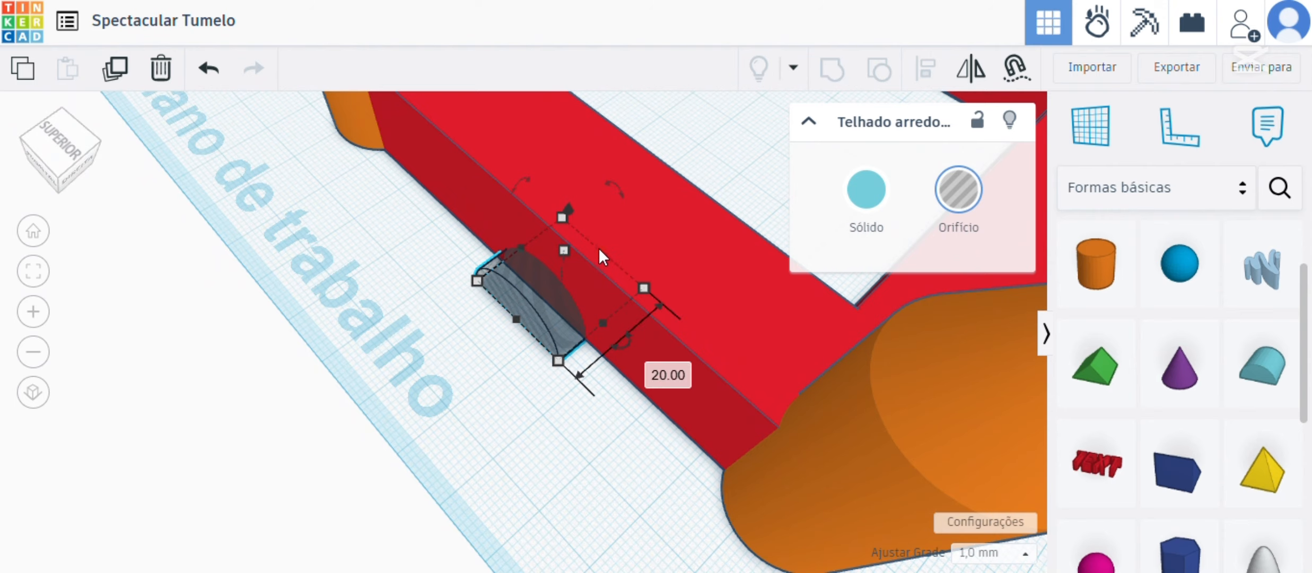
{"action": "right_click_drag", "start_coordinate": [612, 259], "coordinate": [469, 302]}
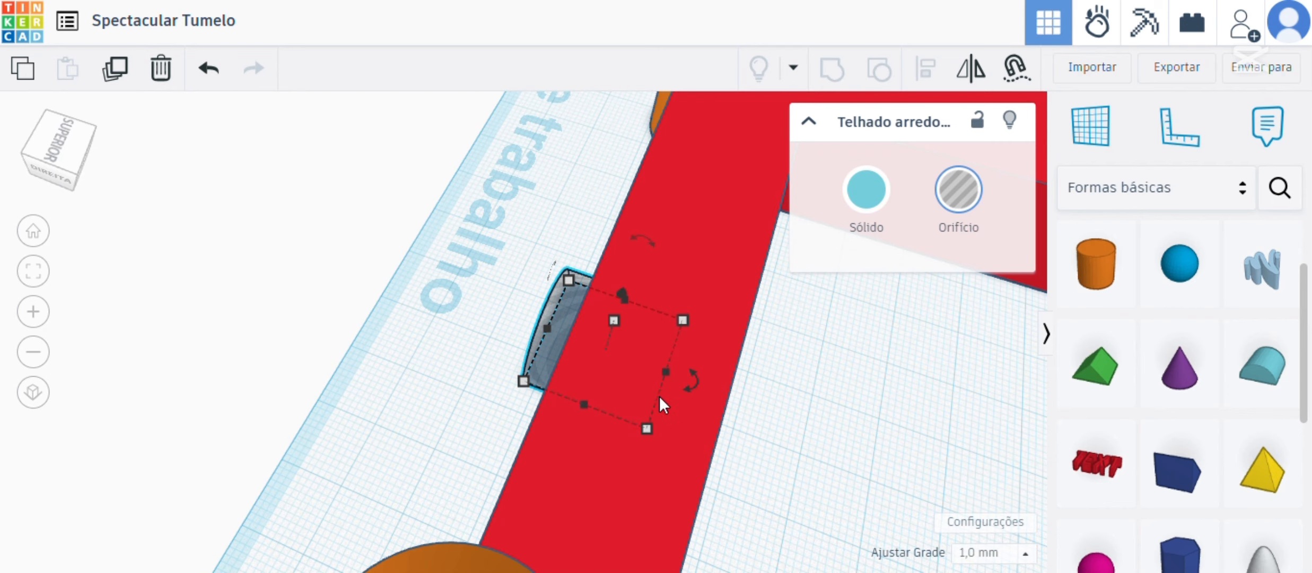
{"action": "right_click_drag", "start_coordinate": [770, 421], "coordinate": [694, 398]}
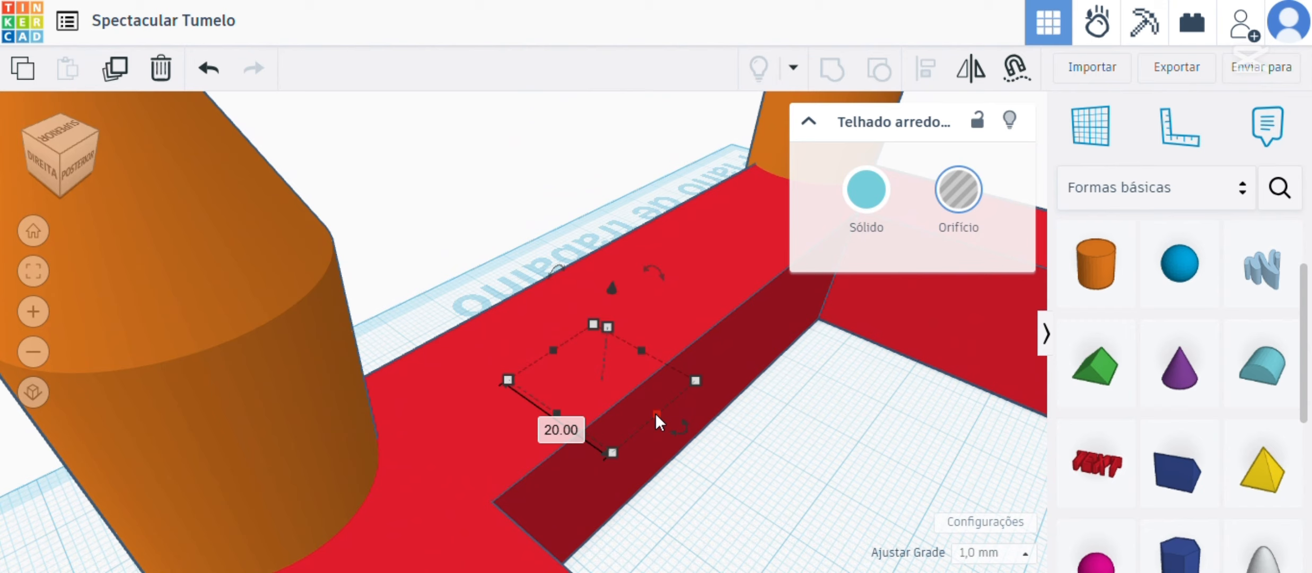
{"action": "left_click_drag", "start_coordinate": [657, 414], "coordinate": [748, 469]}
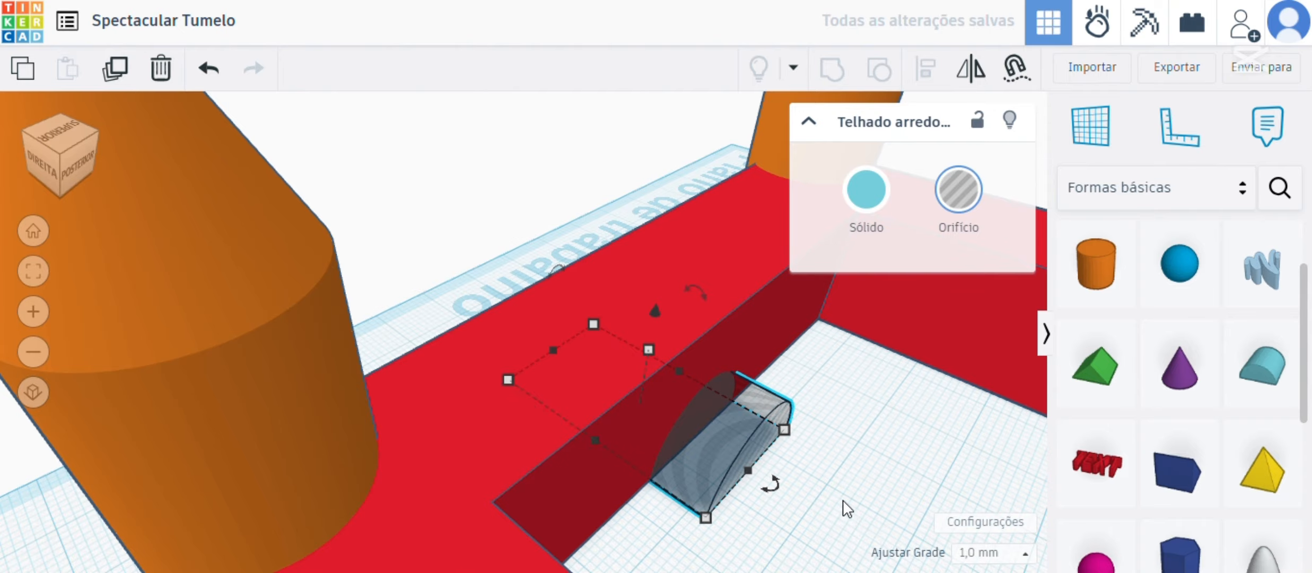
{"action": "right_click_drag", "start_coordinate": [842, 502], "coordinate": [644, 439]}
{"action": "right_click_drag", "start_coordinate": [724, 499], "coordinate": [1217, 546]}
{"action": "key", "text": "Escape"}
{"action": "left_click_drag", "start_coordinate": [366, 464], "coordinate": [548, 450]}
{"action": "left_click_drag", "start_coordinate": [450, 413], "coordinate": [540, 428]}
{"action": "right_click_drag", "start_coordinate": [521, 452], "coordinate": [643, 374]}
{"action": "middle_click_drag", "start_coordinate": [642, 373], "coordinate": [645, 383]}
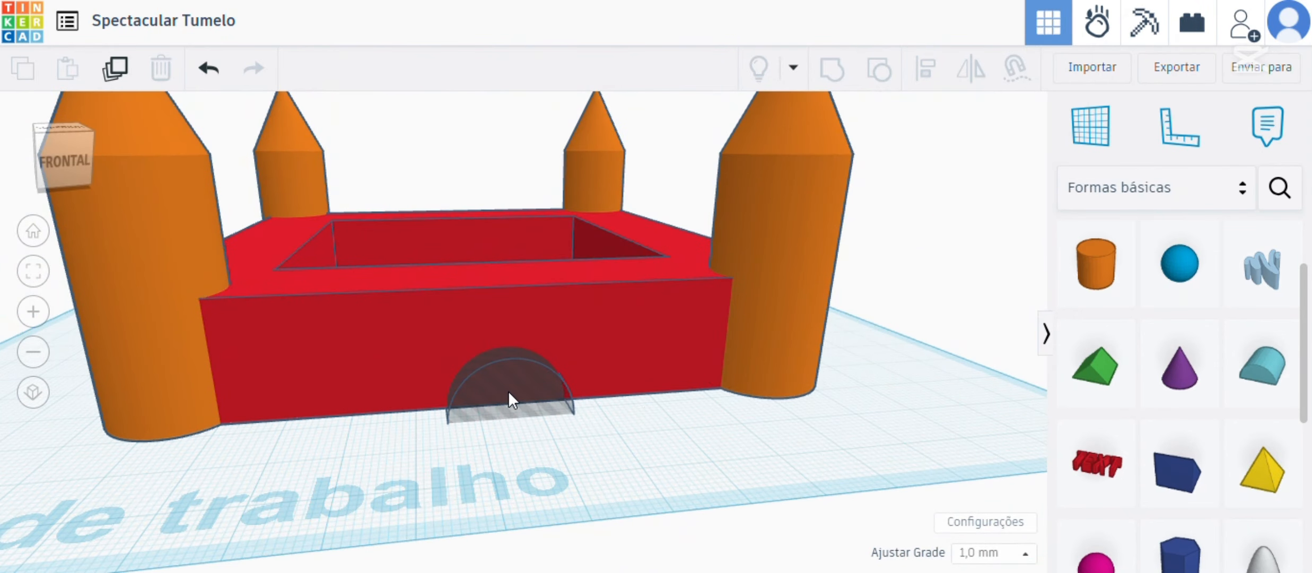
Step: Try moving the rounded hole 46 mm sideways and 15 mm forward to the front-right tower, and undo the move
{"action": "left_click_drag", "start_coordinate": [511, 392], "coordinate": [832, 411]}
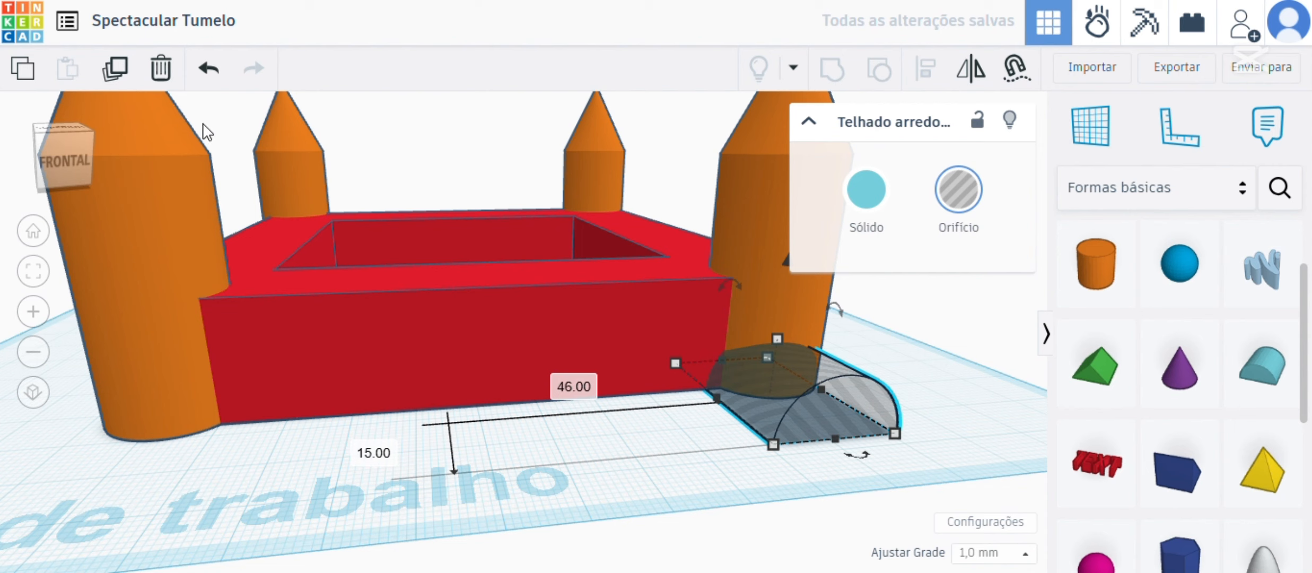
{"action": "left_click", "coordinate": [208, 68]}
{"action": "left_click", "coordinate": [649, 481]}
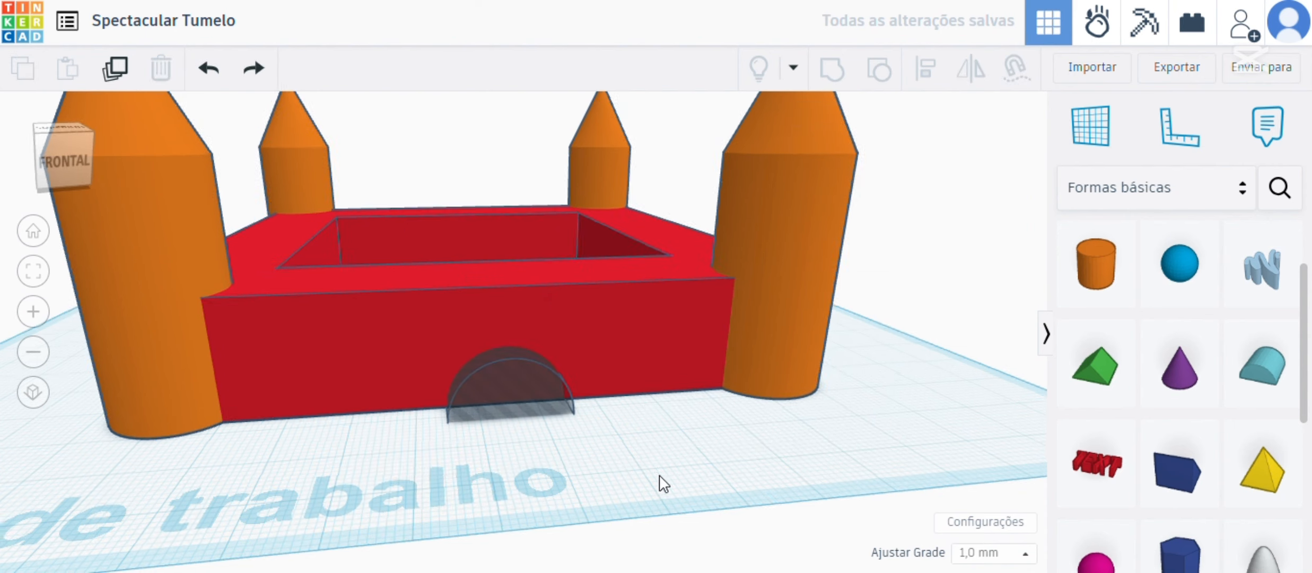
{"action": "right_click_drag", "start_coordinate": [652, 483], "coordinate": [613, 460]}
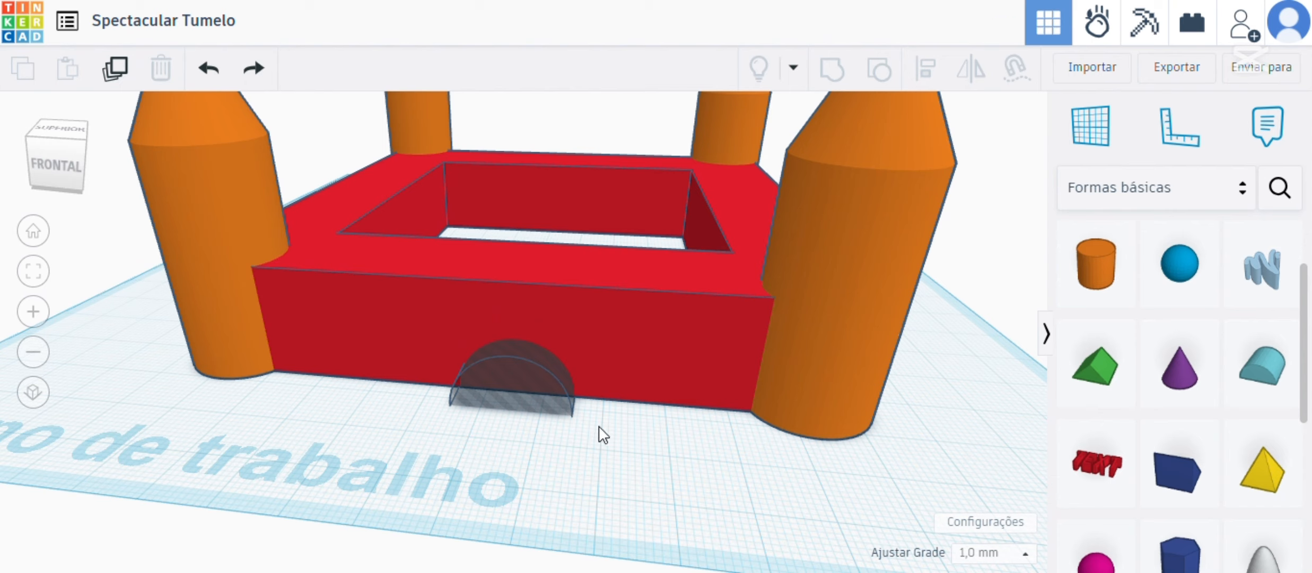
Step: Group the red square frame with the rounded hole to cut the arched gateway through the front wall, and inspect the castle
{"action": "left_click_drag", "start_coordinate": [602, 427], "coordinate": [545, 375]}
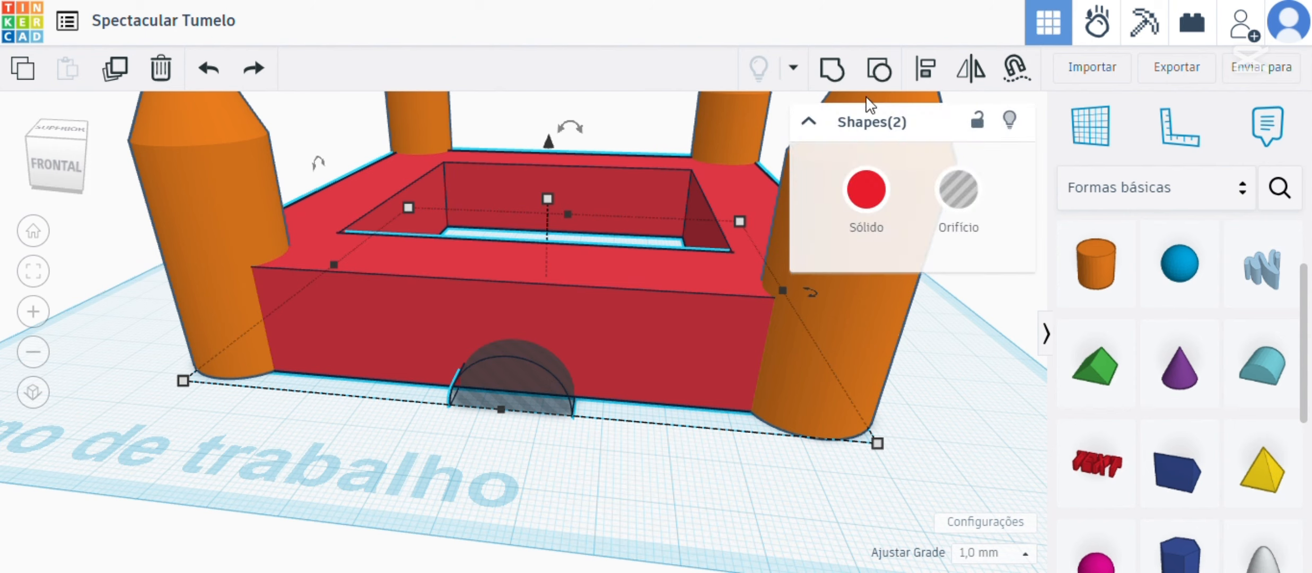
{"action": "left_click", "coordinate": [832, 74]}
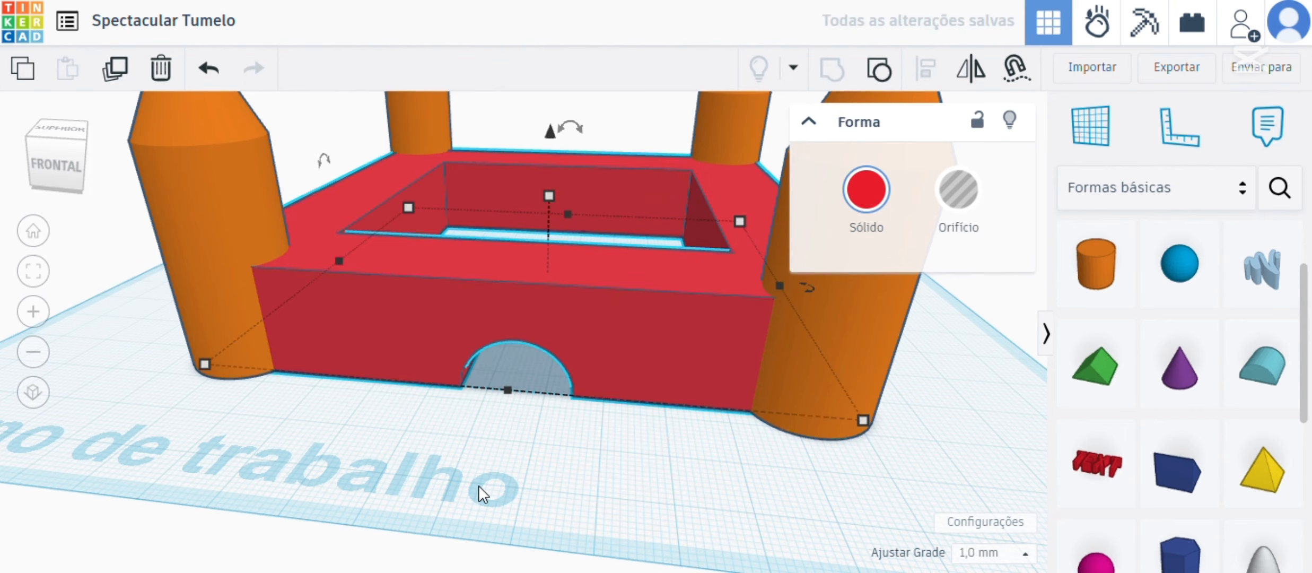
{"action": "left_click", "coordinate": [536, 451]}
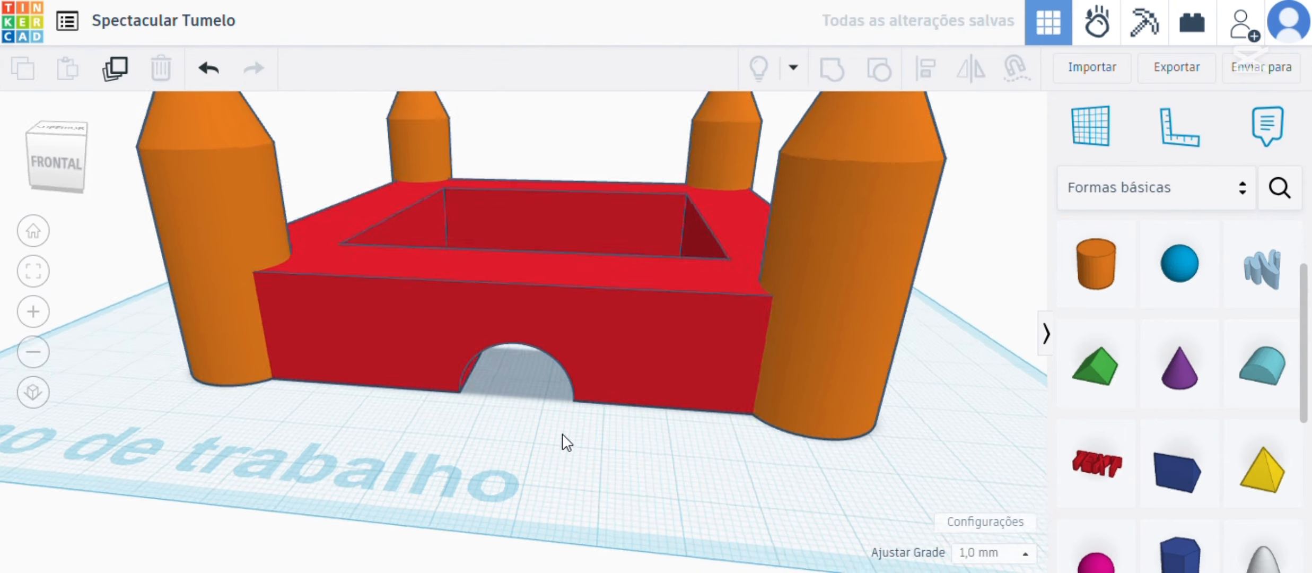
{"action": "right_click_drag", "start_coordinate": [562, 433], "coordinate": [615, 518]}
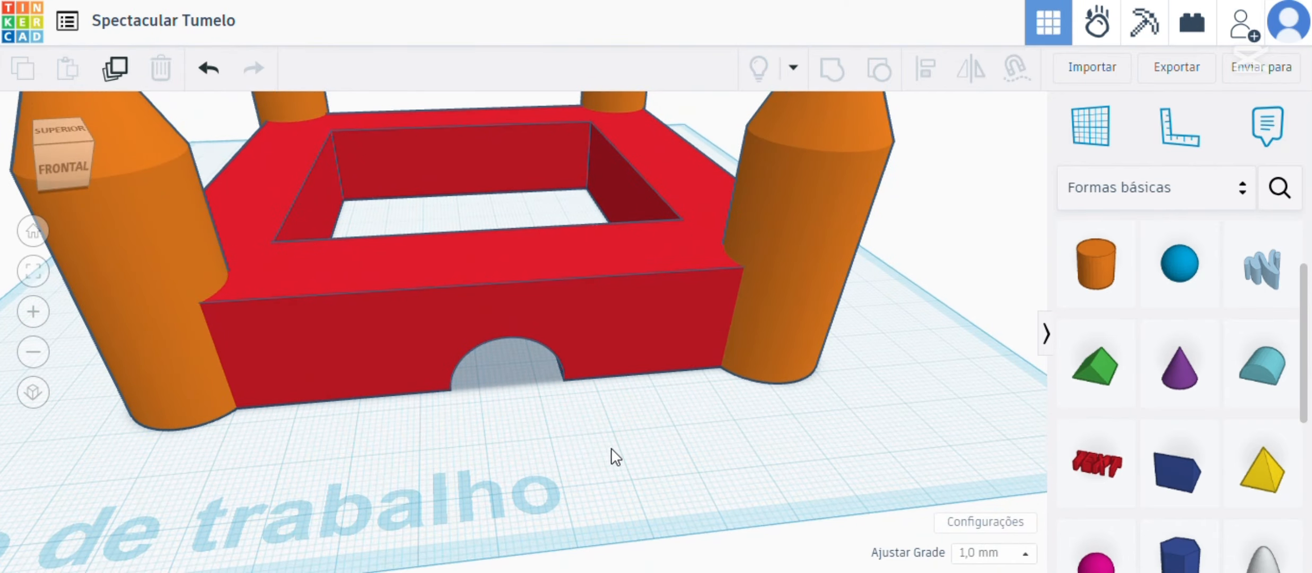
{"action": "scroll", "coordinate": [611, 448], "scroll_direction": "down", "scroll_amount": 5}
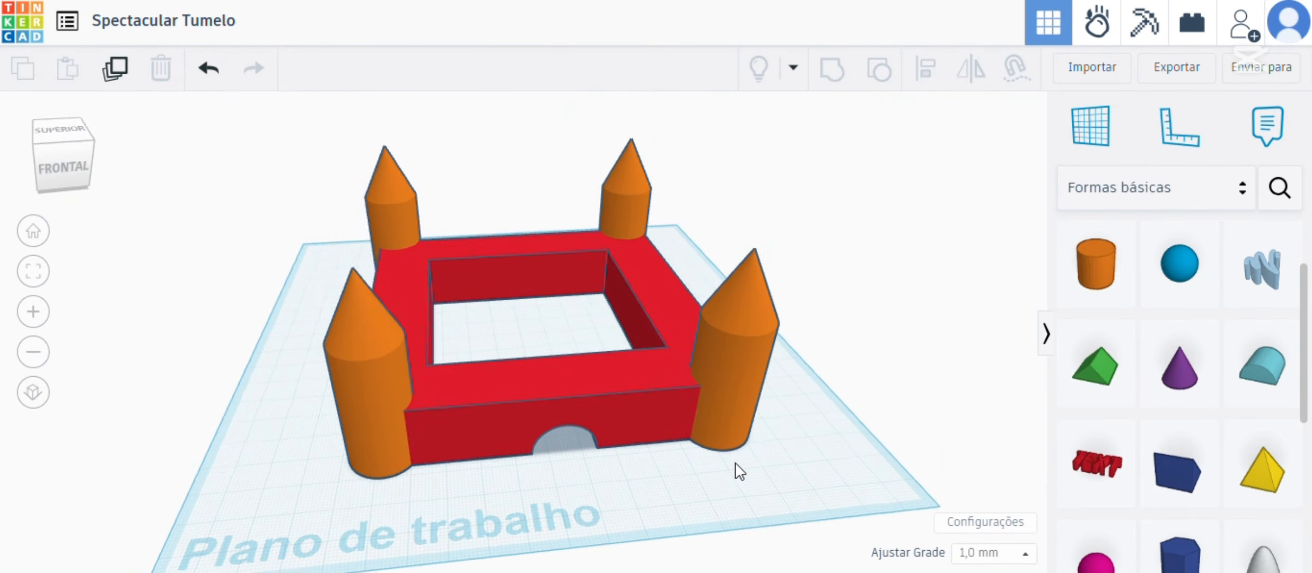
{"action": "right_click_drag", "start_coordinate": [734, 463], "coordinate": [691, 470]}
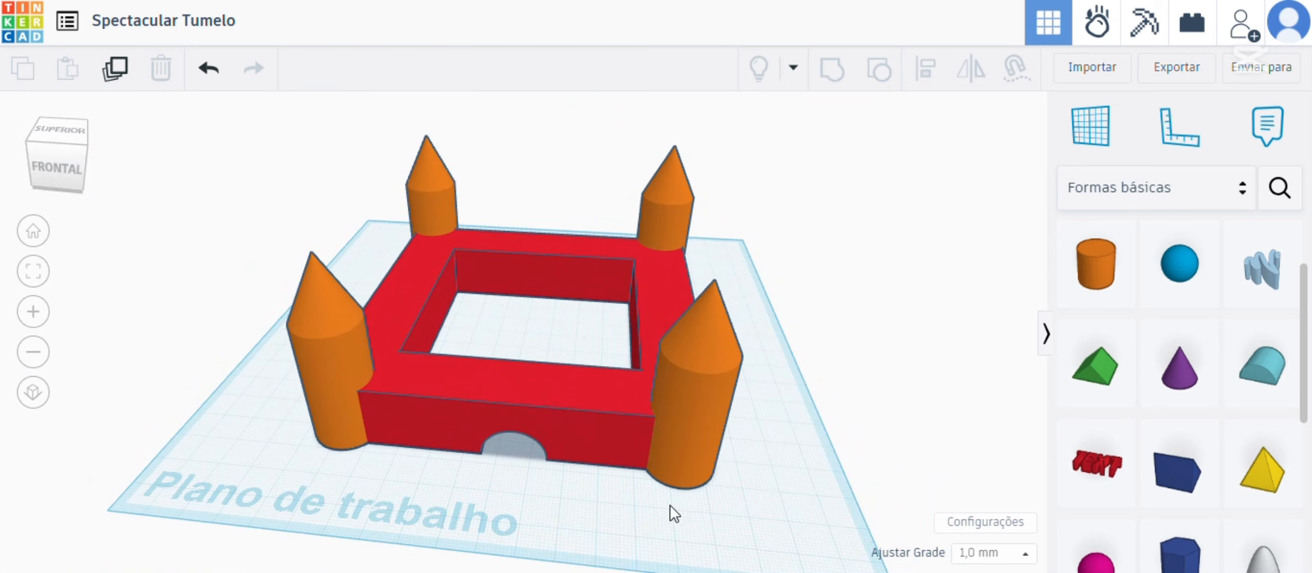
{"action": "right_click_drag", "start_coordinate": [674, 513], "coordinate": [565, 501]}
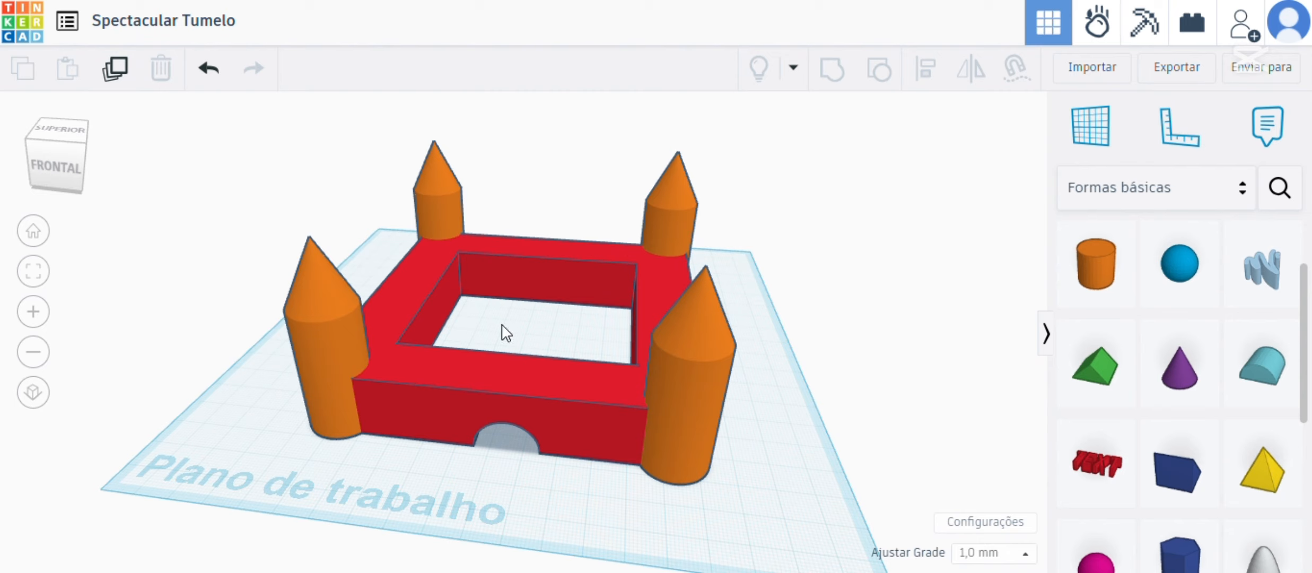
Step: Rename the design as Castelo
{"action": "left_click", "coordinate": [168, 21]}
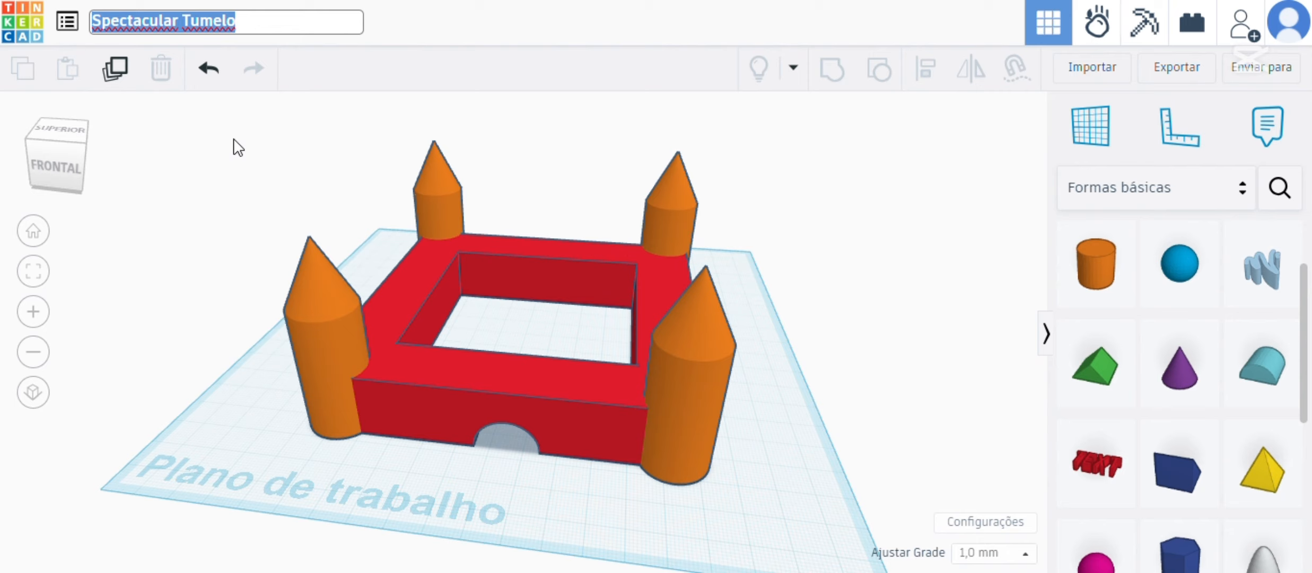
{"action": "type", "text": "C"}
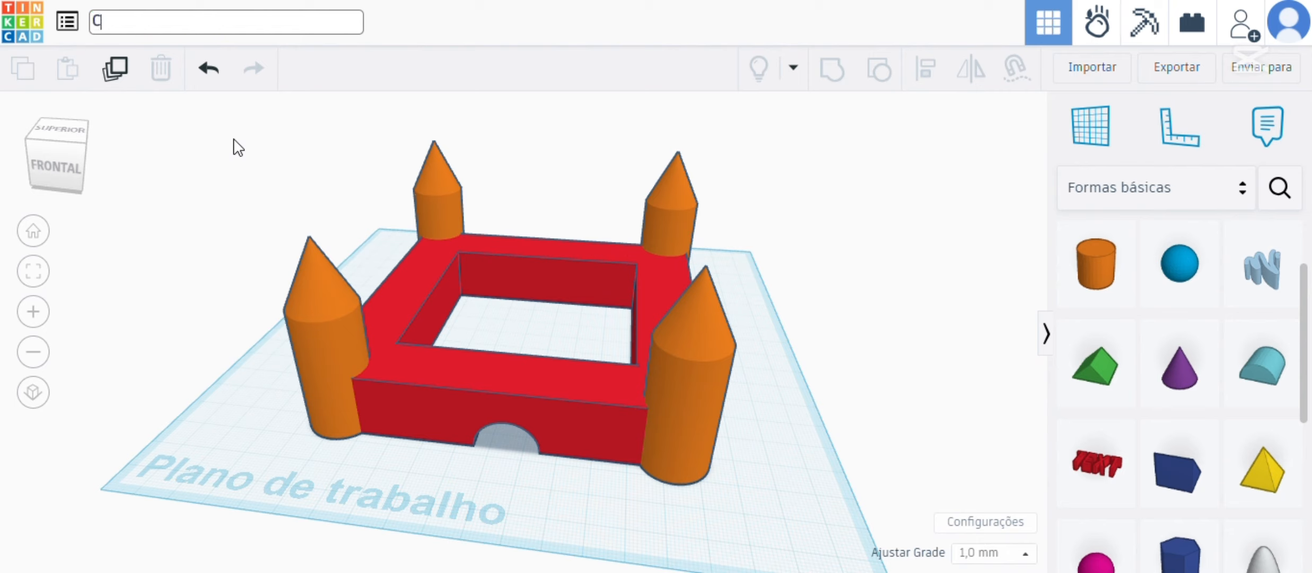
{"action": "type", "text": "astelo"}
{"action": "key", "text": "Return"}
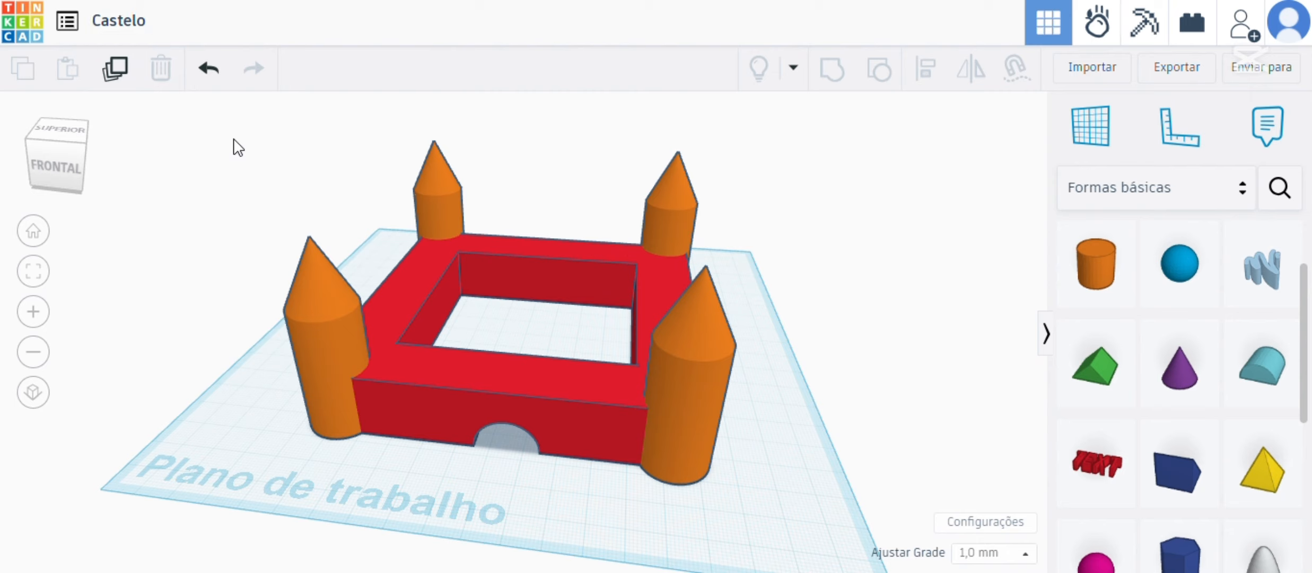